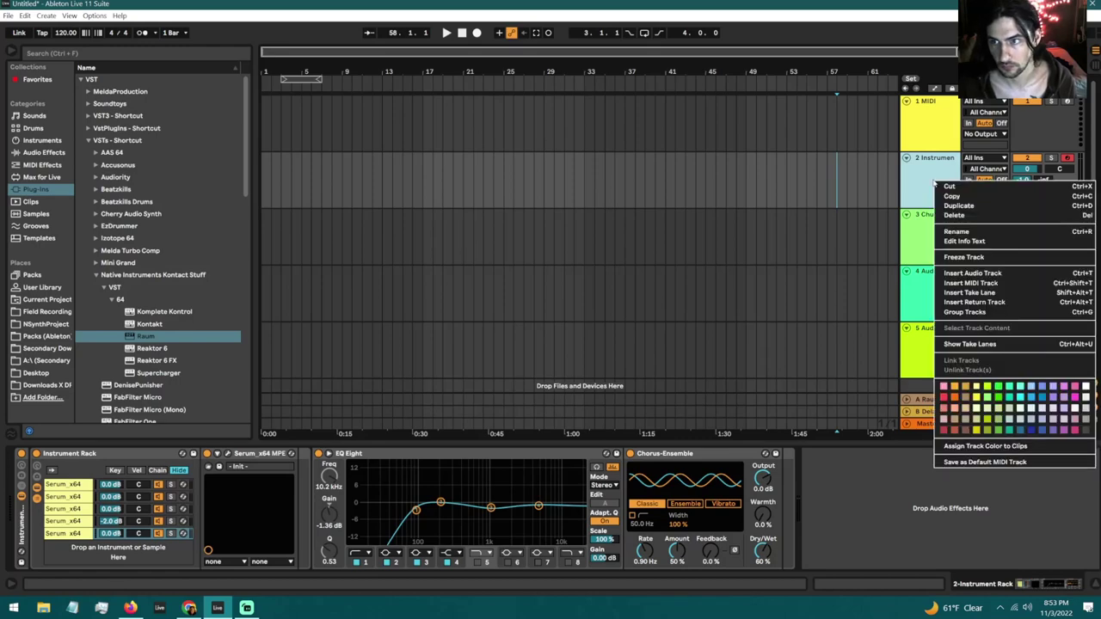
Delete the existing Instrument Rack track and insert a new MIDI track below the first MIDI track.
{"action": "left_click", "coordinate": [949, 216]}
{"action": "right_click", "coordinate": [926, 125]}
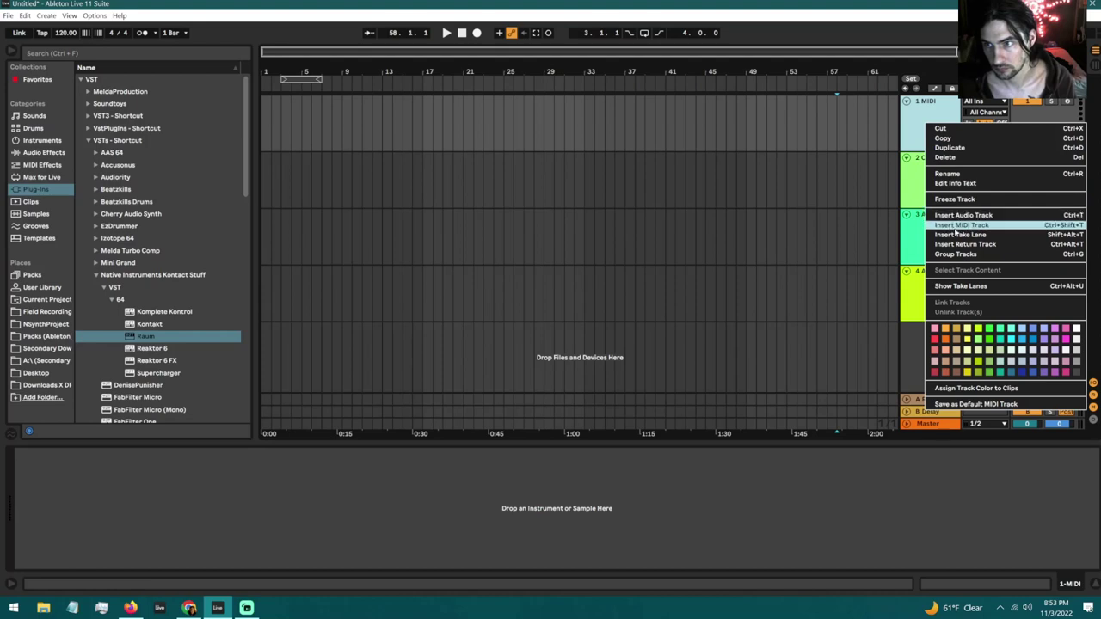
{"action": "left_click", "coordinate": [957, 225]}
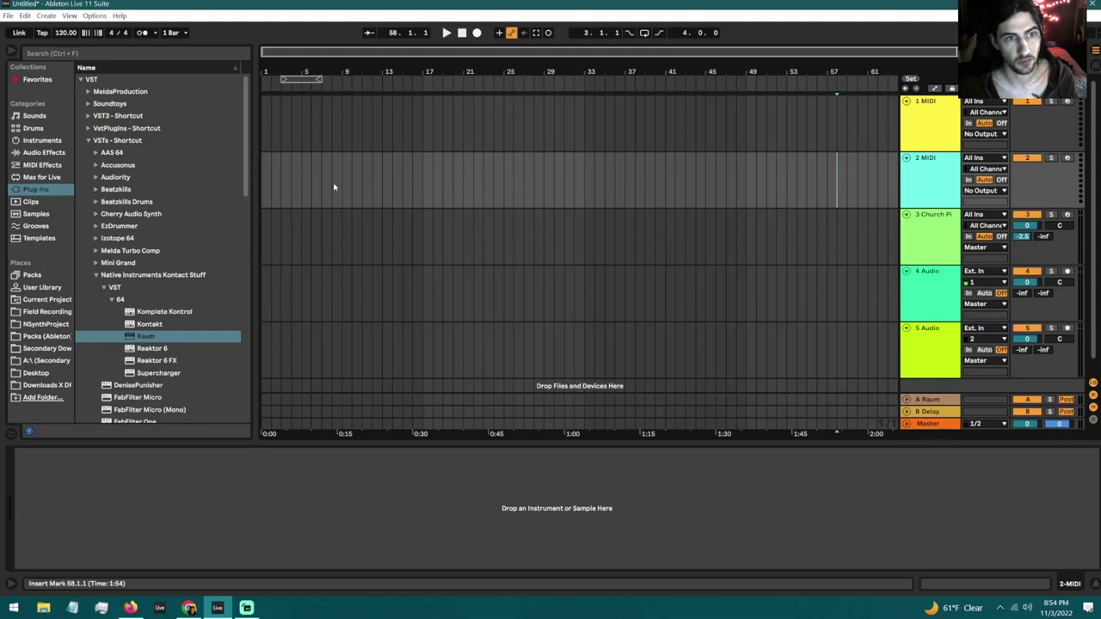
Load the Serum_x64 plug-in from the VstPlugins - Shortcut folder onto the first MIDI track.
{"action": "left_click", "coordinate": [806, 124]}
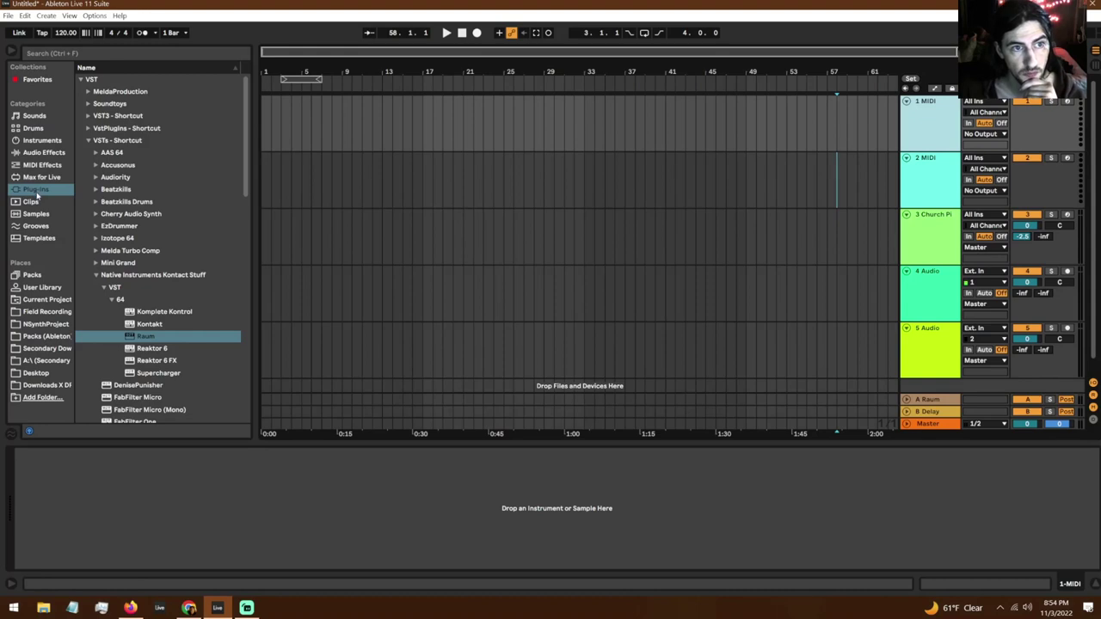
{"action": "left_click", "coordinate": [88, 128]}
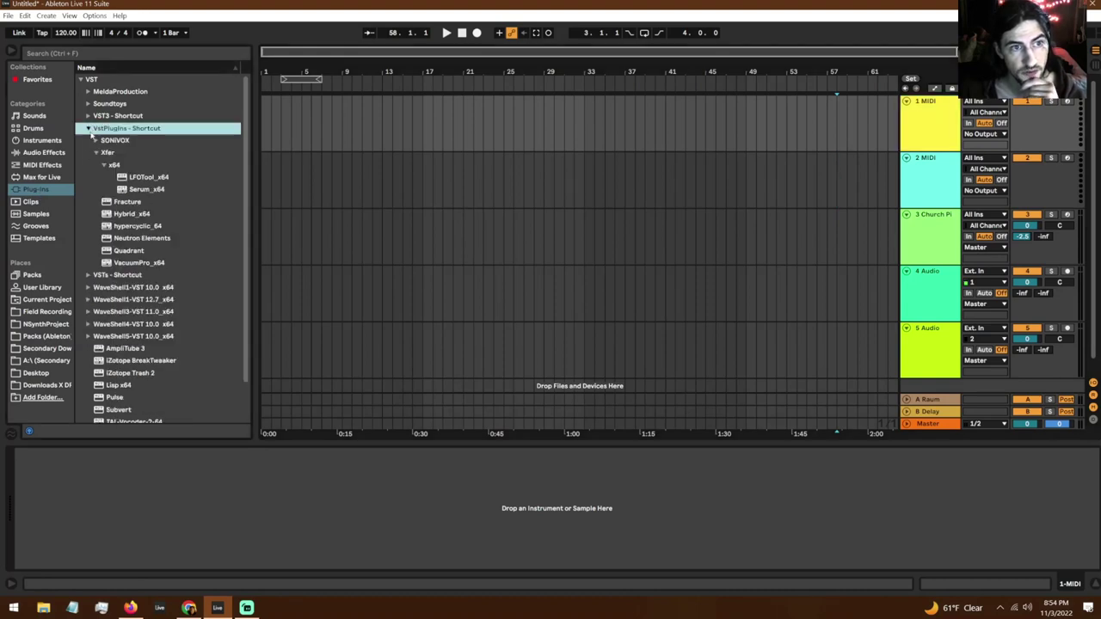
{"action": "left_click_drag", "start_coordinate": [142, 190], "coordinate": [135, 481]}
{"action": "left_click_drag", "start_coordinate": [144, 193], "coordinate": [196, 514]}
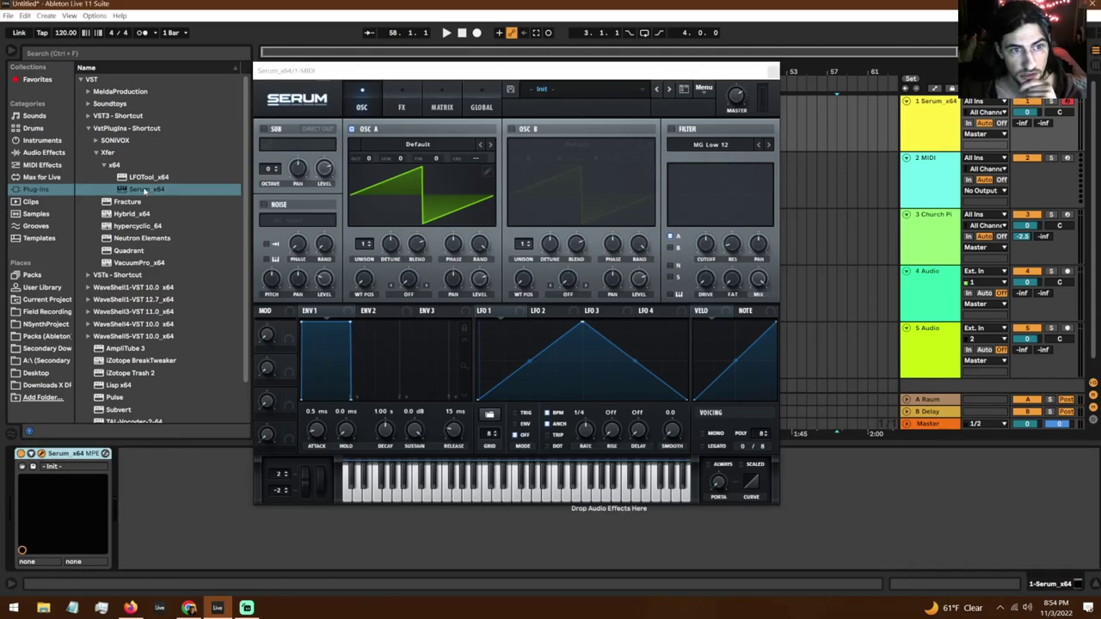
{"action": "left_click", "coordinate": [145, 191]}
{"action": "left_click", "coordinate": [171, 509]}
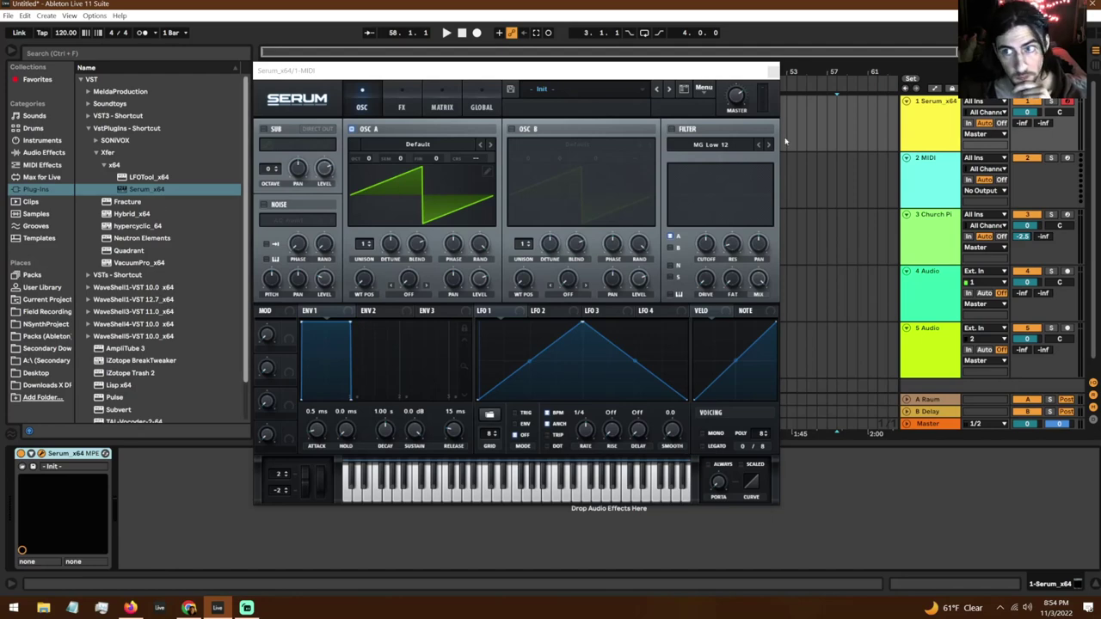
Add an empty Instrument Rack to the second MIDI track.
{"action": "left_click", "coordinate": [840, 172]}
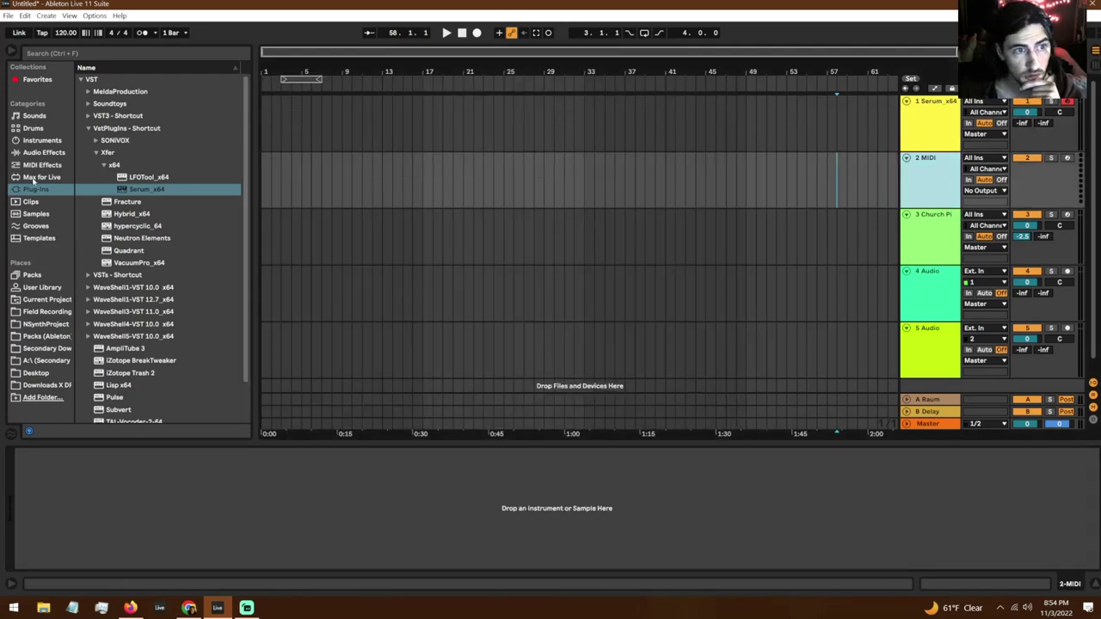
{"action": "left_click", "coordinate": [27, 141]}
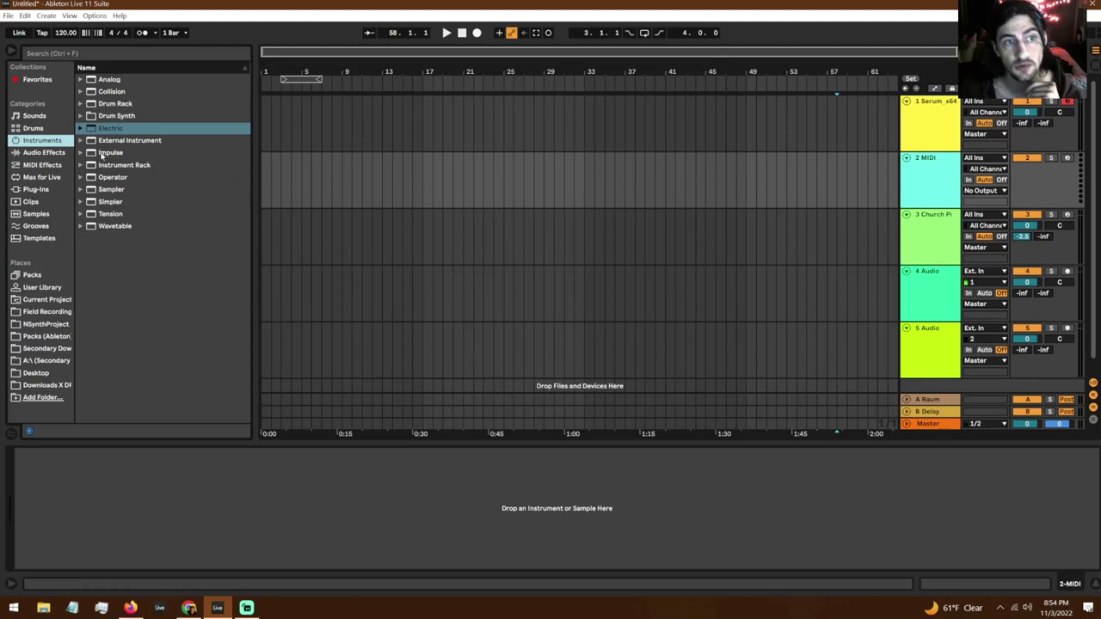
{"action": "left_click_drag", "start_coordinate": [119, 169], "coordinate": [147, 503]}
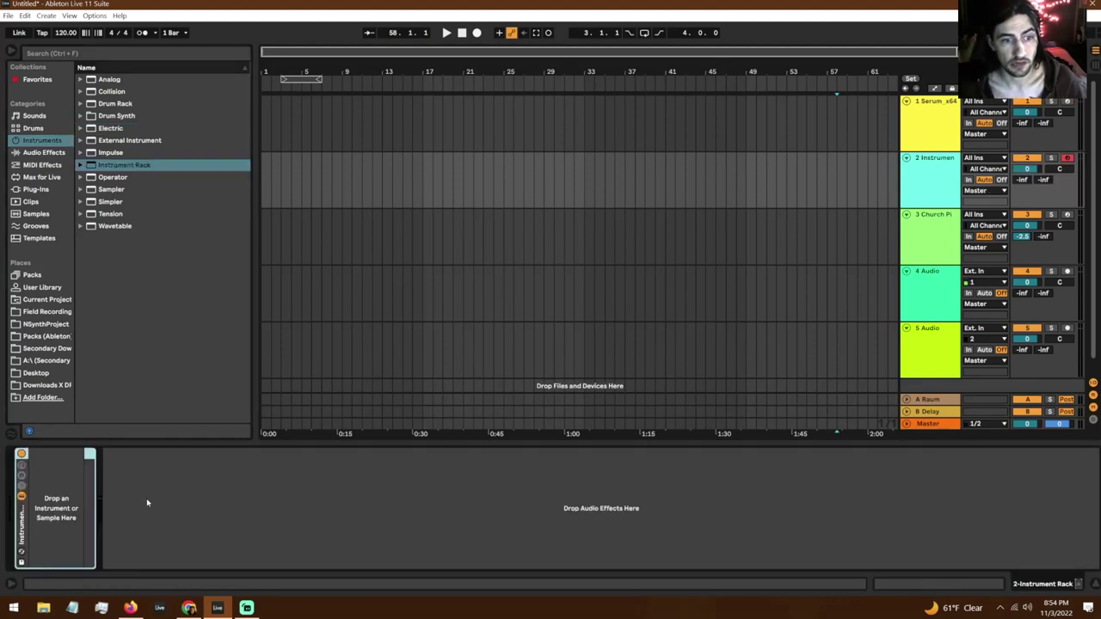
Move Serum from the first MIDI track into the Instrument Rack on track 2 and show the rack's chain list.
{"action": "left_click", "coordinate": [924, 129]}
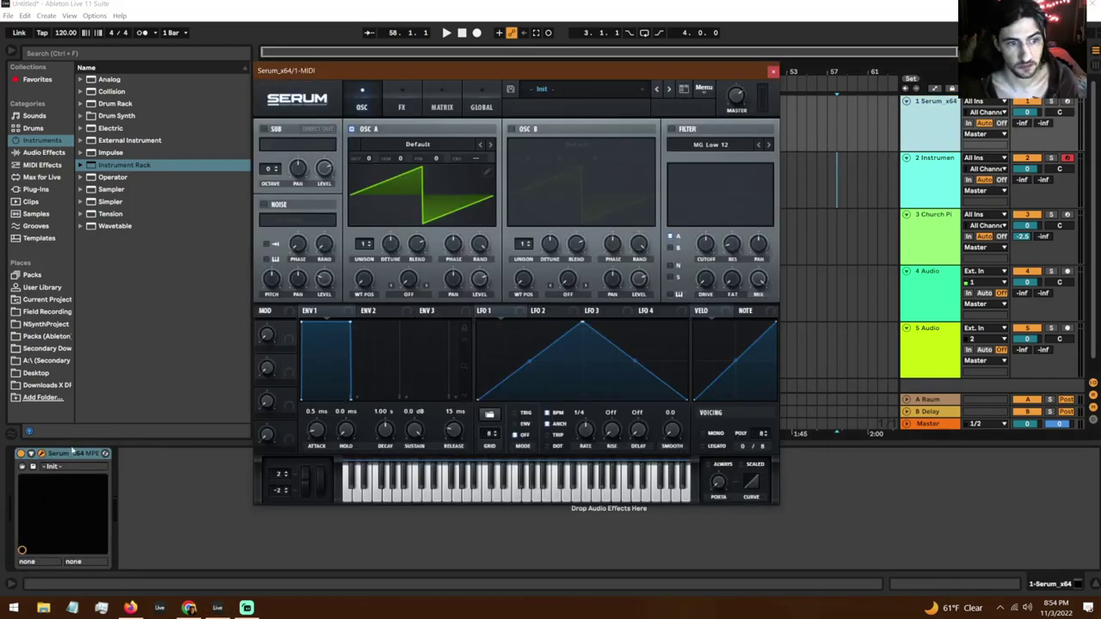
{"action": "left_click_drag", "start_coordinate": [68, 454], "coordinate": [237, 362]}
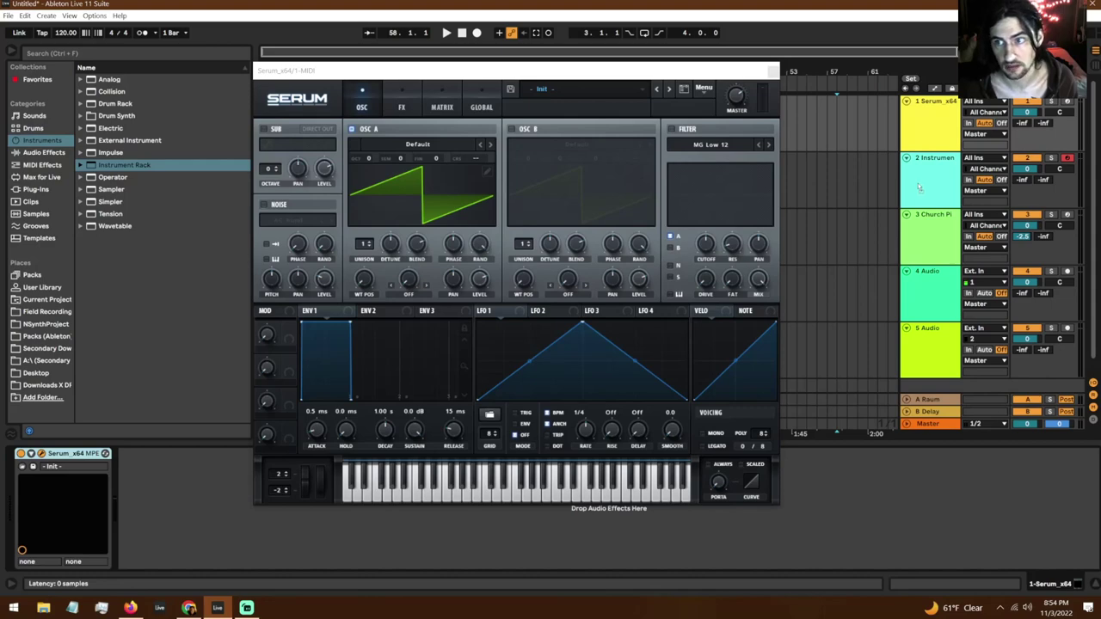
{"action": "left_click_drag", "start_coordinate": [918, 188], "coordinate": [58, 499]}
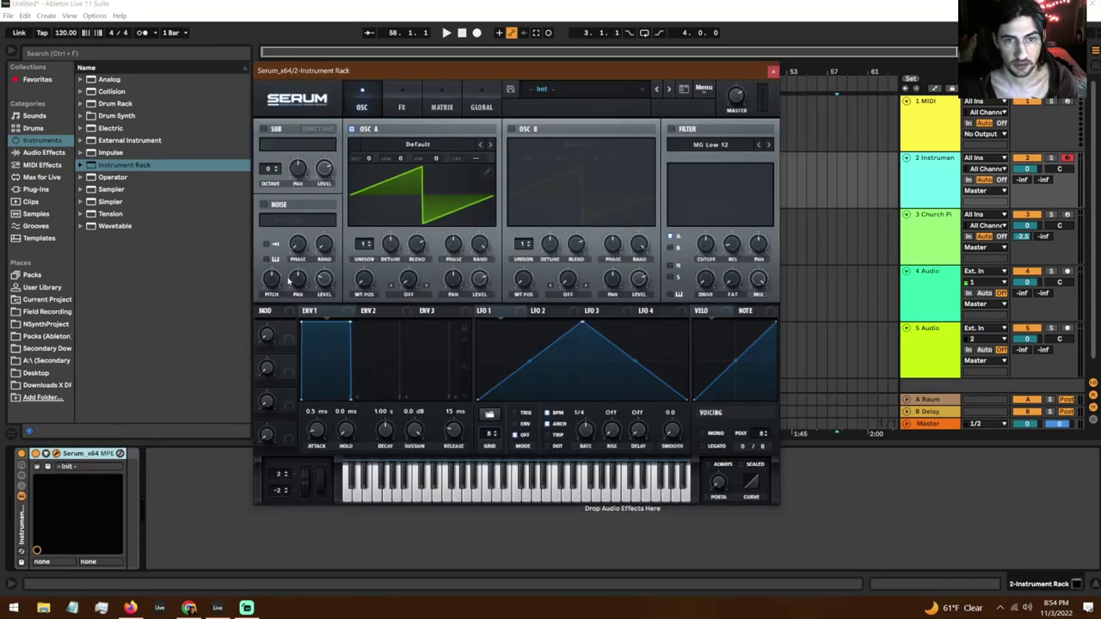
{"action": "left_click", "coordinate": [23, 487]}
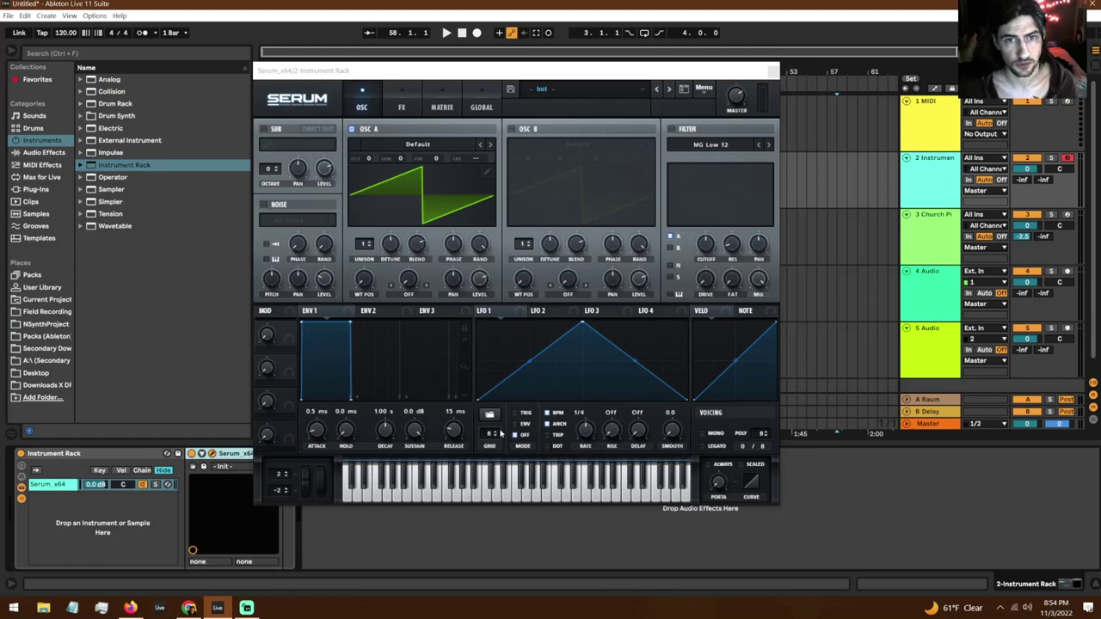
Set Serum's oscillator A to the Analog_BD_Sin wavetable with 4 unison voices.
{"action": "left_click", "coordinate": [421, 145]}
{"action": "mouse_move", "coordinate": [396, 159]}
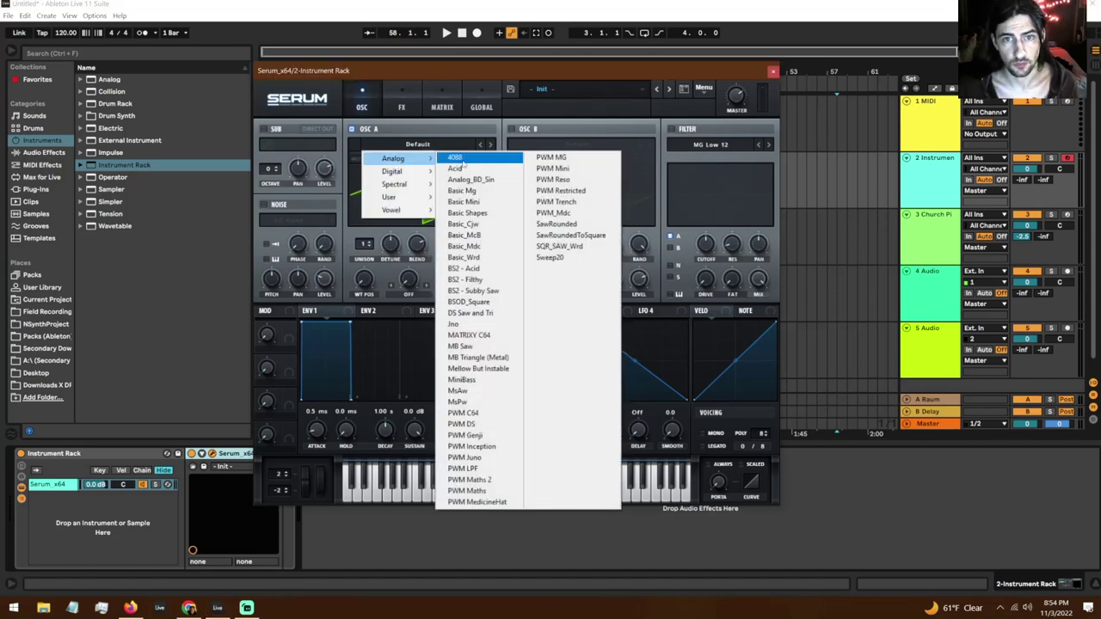
{"action": "left_click", "coordinate": [466, 180]}
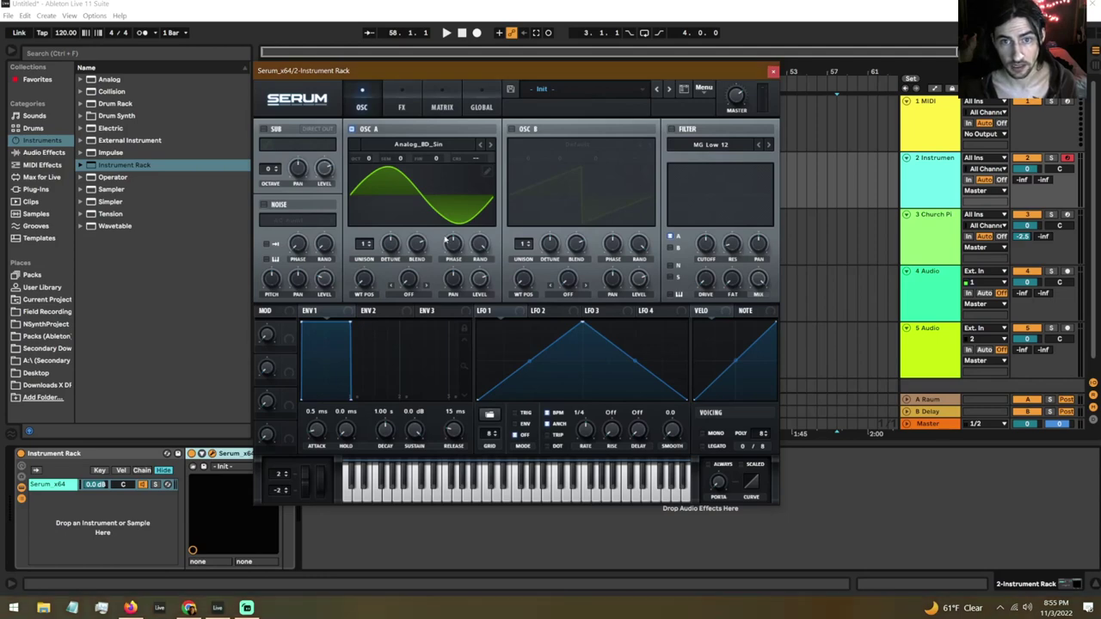
{"action": "left_click", "coordinate": [370, 243]}
{"action": "left_click", "coordinate": [370, 244]}
{"action": "left_click", "coordinate": [370, 243]}
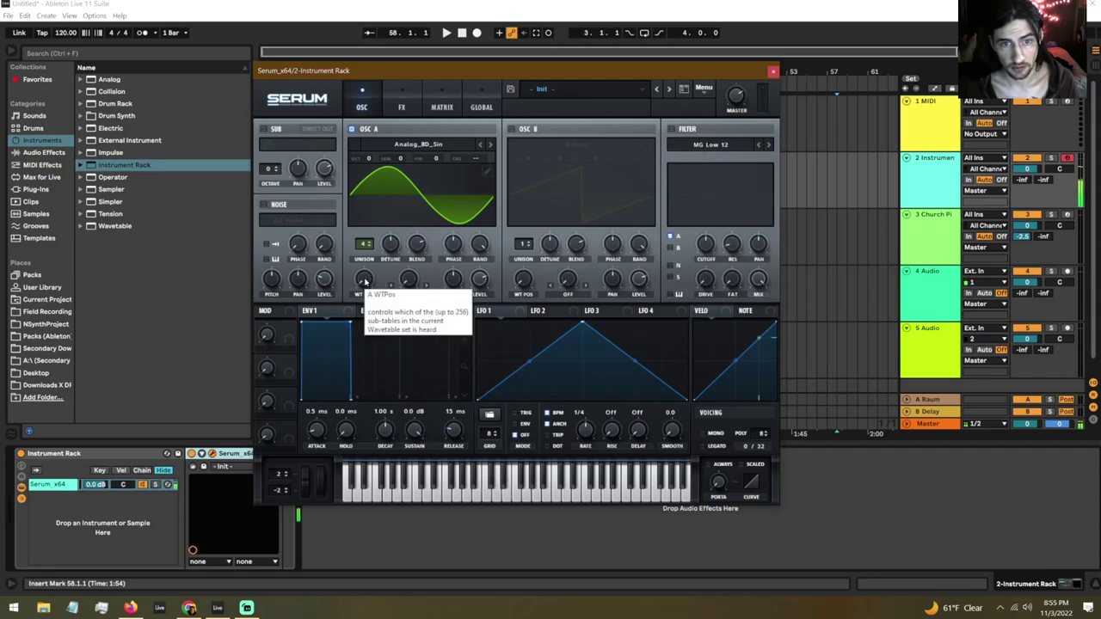
Adjust oscillator A's unison detune, lower its random phase, and play a few notes to audition the sound.
{"action": "mouse_move", "coordinate": [391, 245]}
{"action": "left_mouse_down"}
{"action": "mouse_move", "coordinate": [391, 256]}
{"action": "mouse_move", "coordinate": [391, 245]}
{"action": "left_mouse_up"}
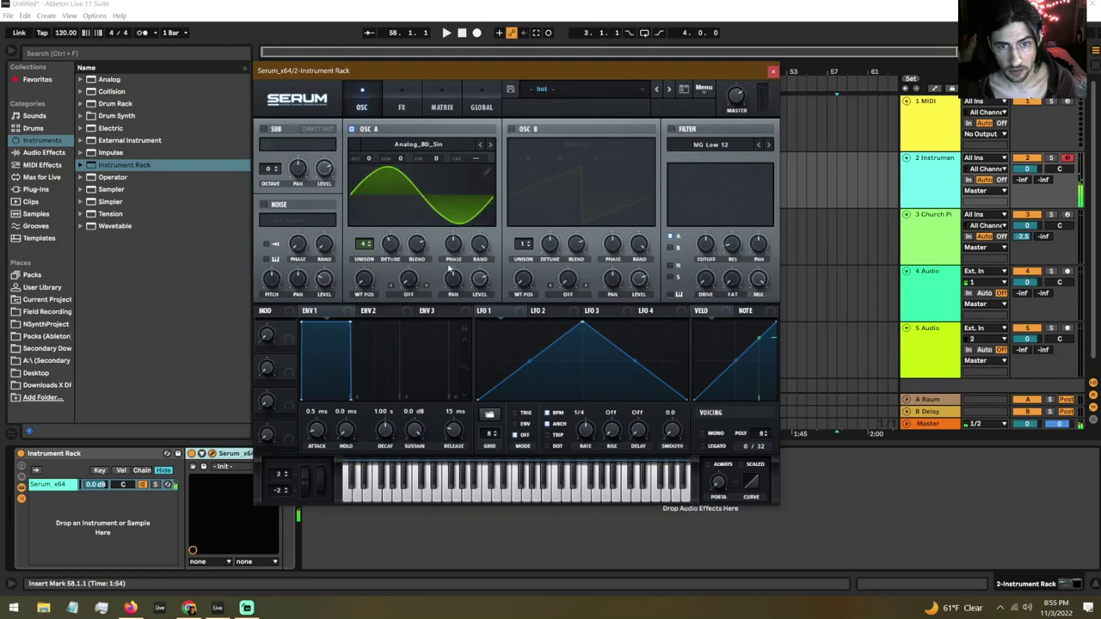
{"action": "left_click_drag", "start_coordinate": [481, 247], "coordinate": [490, 404]}
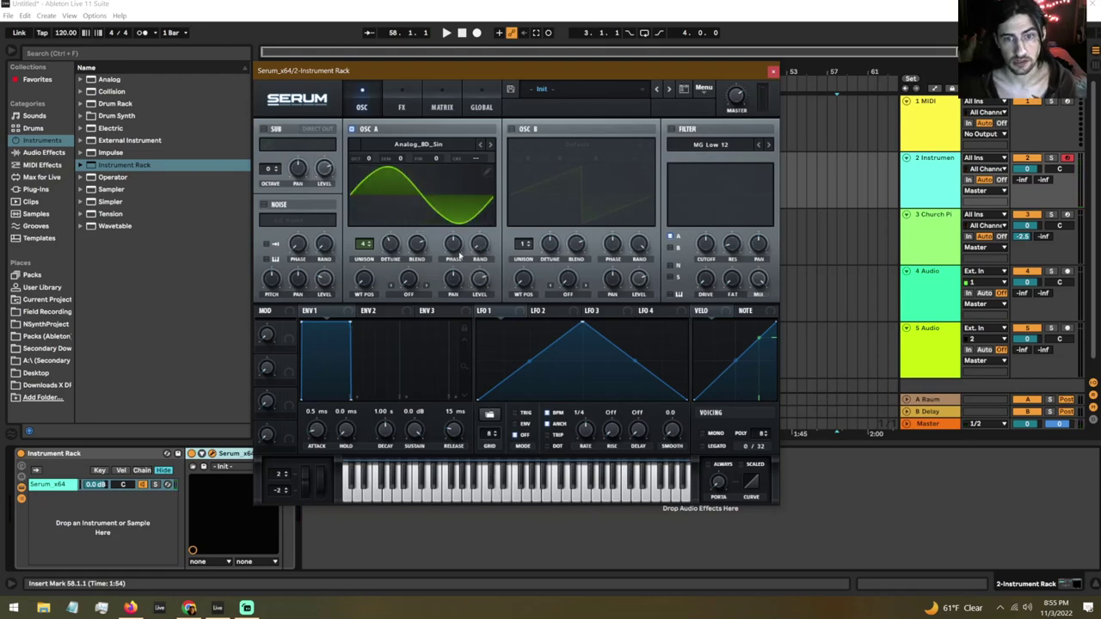
{"action": "key", "text": "s"}
{"action": "key", "text": "f"}
{"action": "key", "text": "h"}
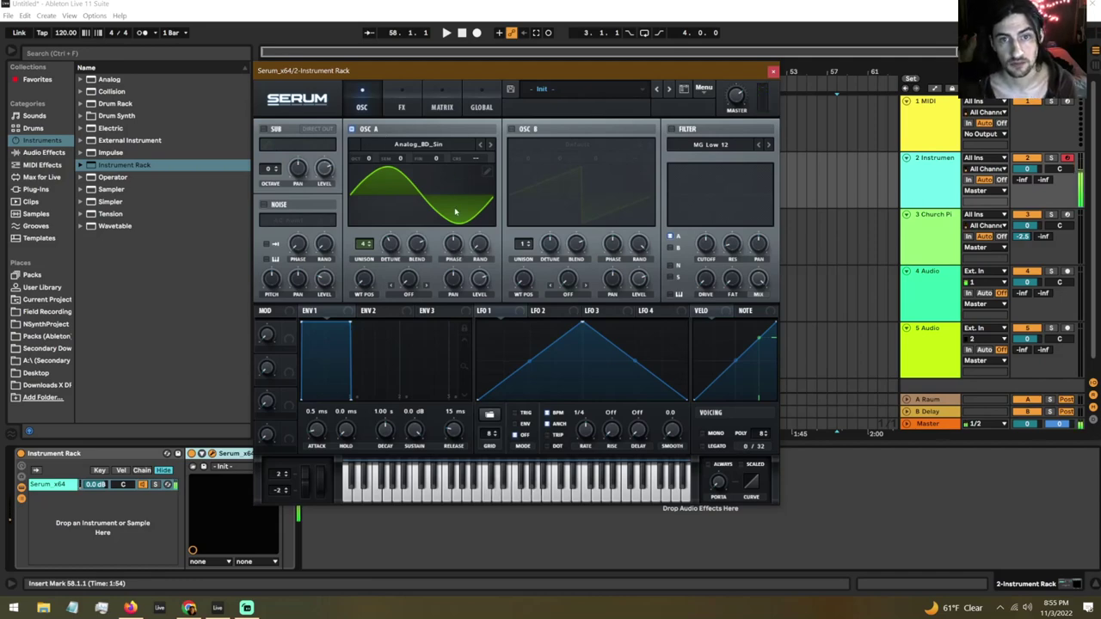
Enable oscillator B with the Analog_BD_Sin wavetable and 4 unison voices, and lower its detune.
{"action": "left_click", "coordinate": [513, 129]}
{"action": "left_click", "coordinate": [558, 150]}
{"action": "mouse_move", "coordinate": [535, 155]}
{"action": "left_click", "coordinate": [633, 180]}
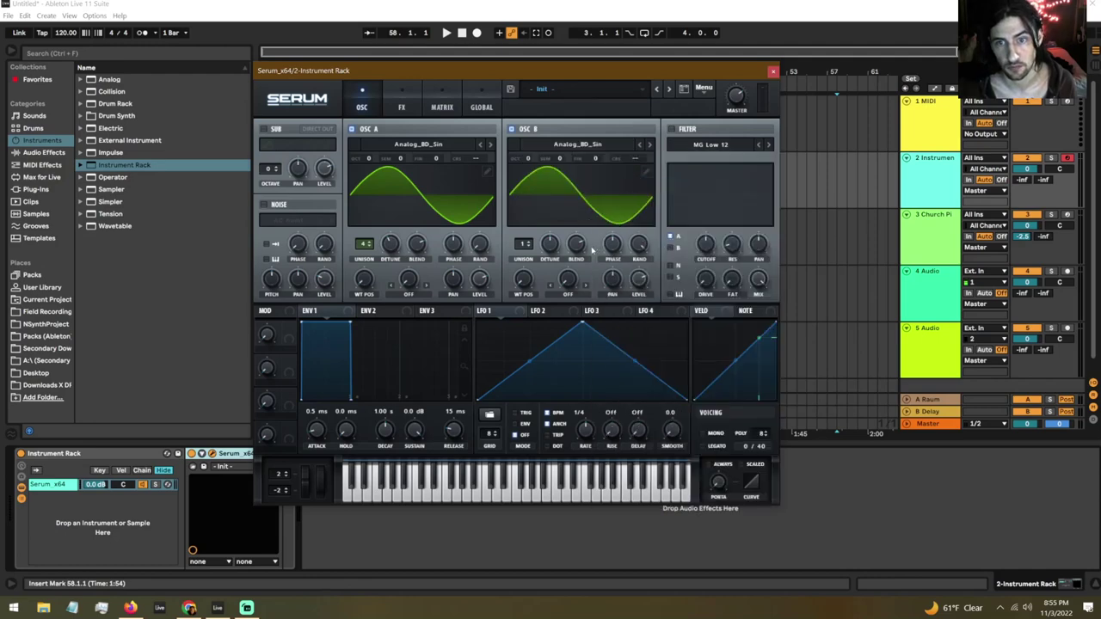
{"action": "mouse_move", "coordinate": [524, 245]}
{"action": "left_mouse_down"}
{"action": "mouse_move", "coordinate": [526, 234]}
{"action": "mouse_move", "coordinate": [533, 250]}
{"action": "left_mouse_up"}
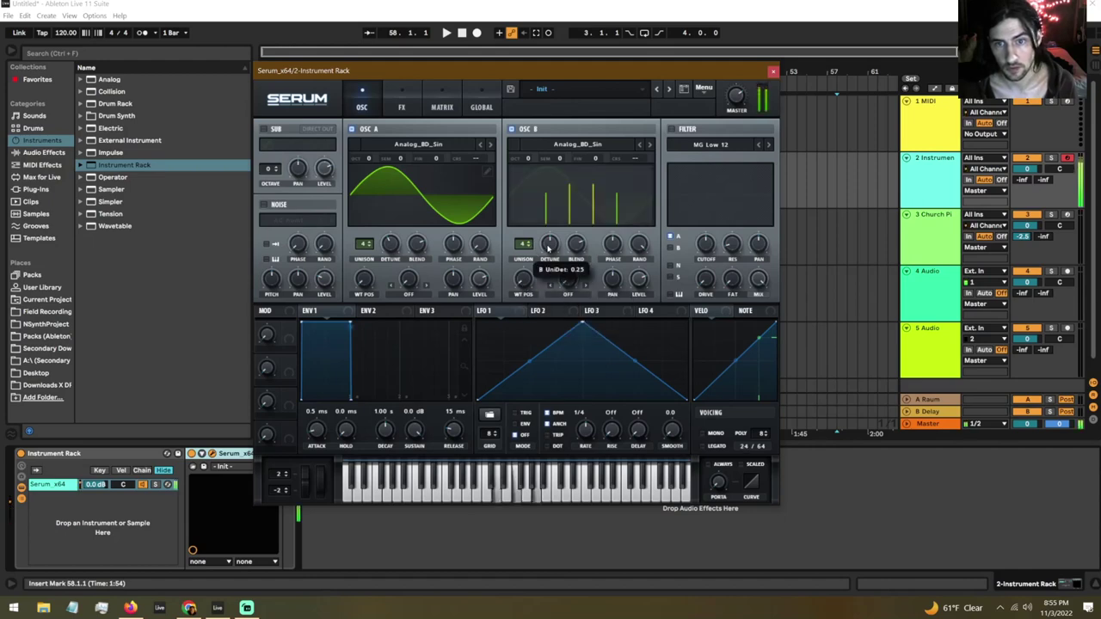
{"action": "left_click_drag", "start_coordinate": [549, 247], "coordinate": [555, 284]}
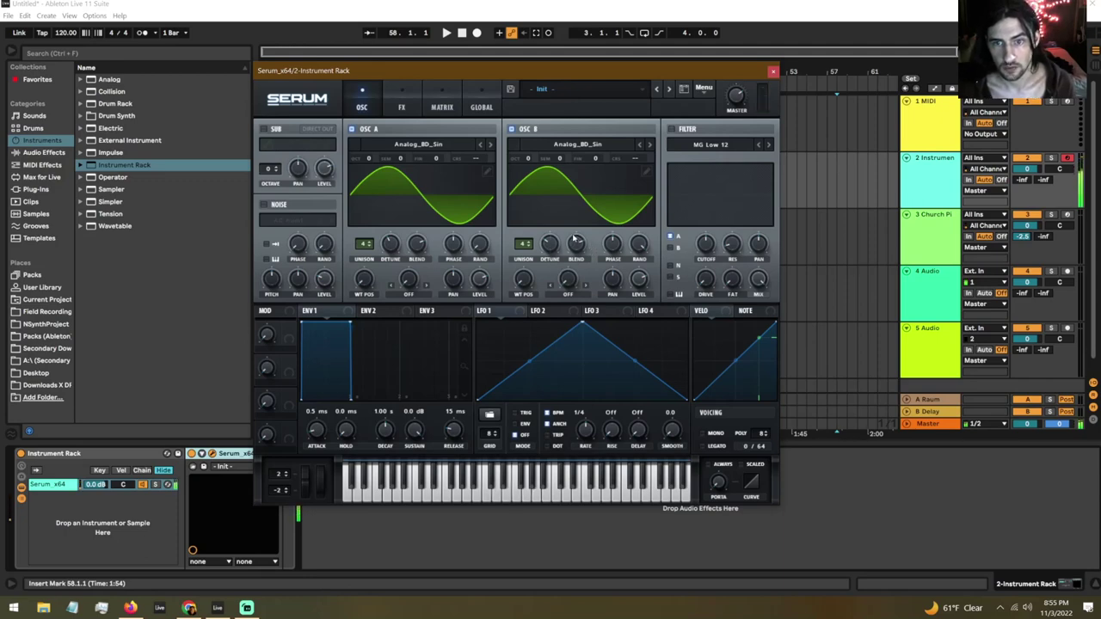
Enable Serum's Chorus and Compressor effects, fine-tuning the chorus mix and rate and lowering the compressor threshold.
{"action": "left_click", "coordinate": [402, 106]}
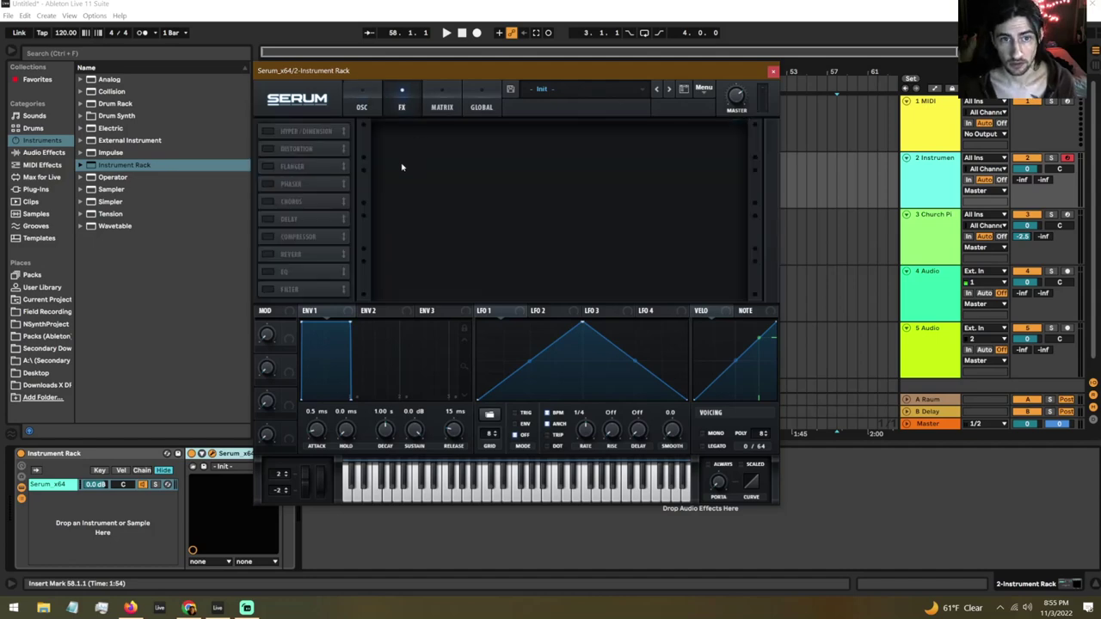
{"action": "left_click", "coordinate": [267, 201]}
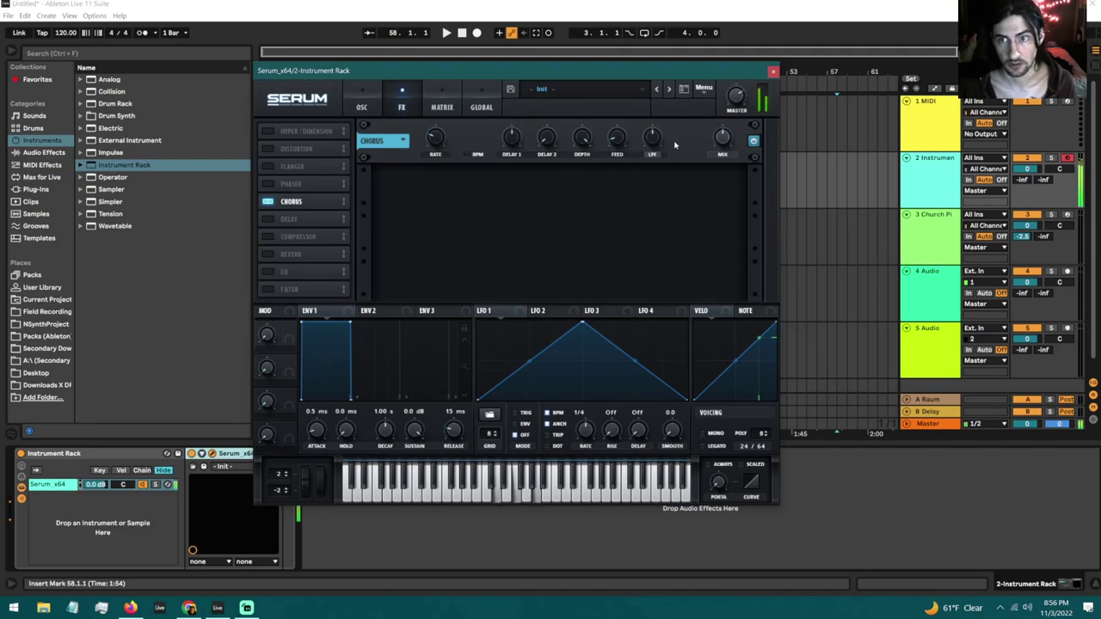
{"action": "left_click_drag", "start_coordinate": [725, 139], "coordinate": [726, 132]}
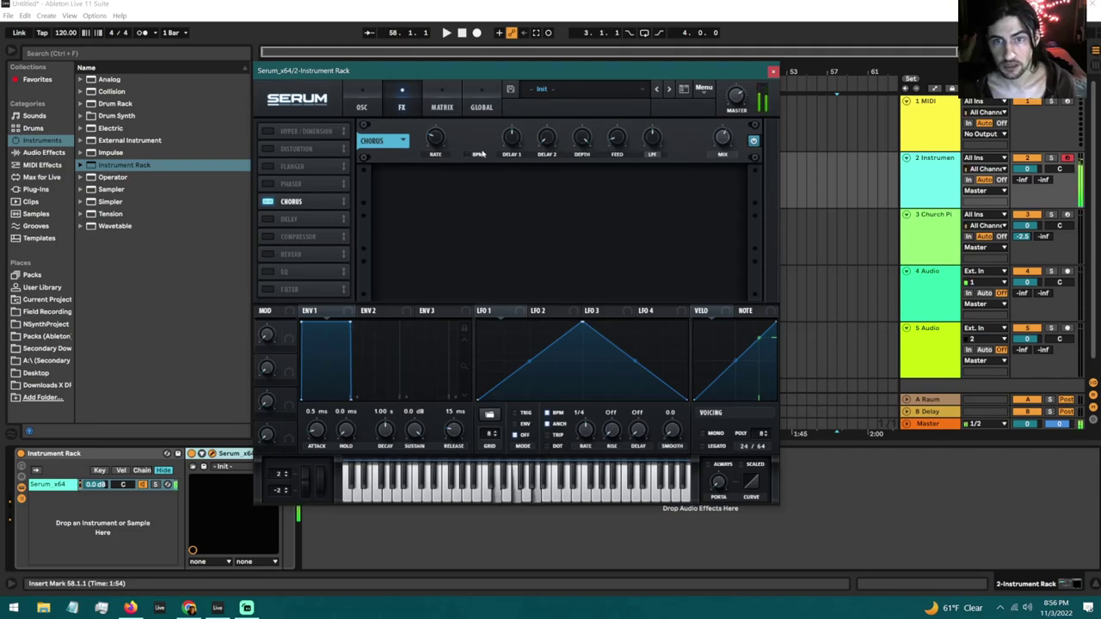
{"action": "left_click_drag", "start_coordinate": [434, 140], "coordinate": [435, 136]}
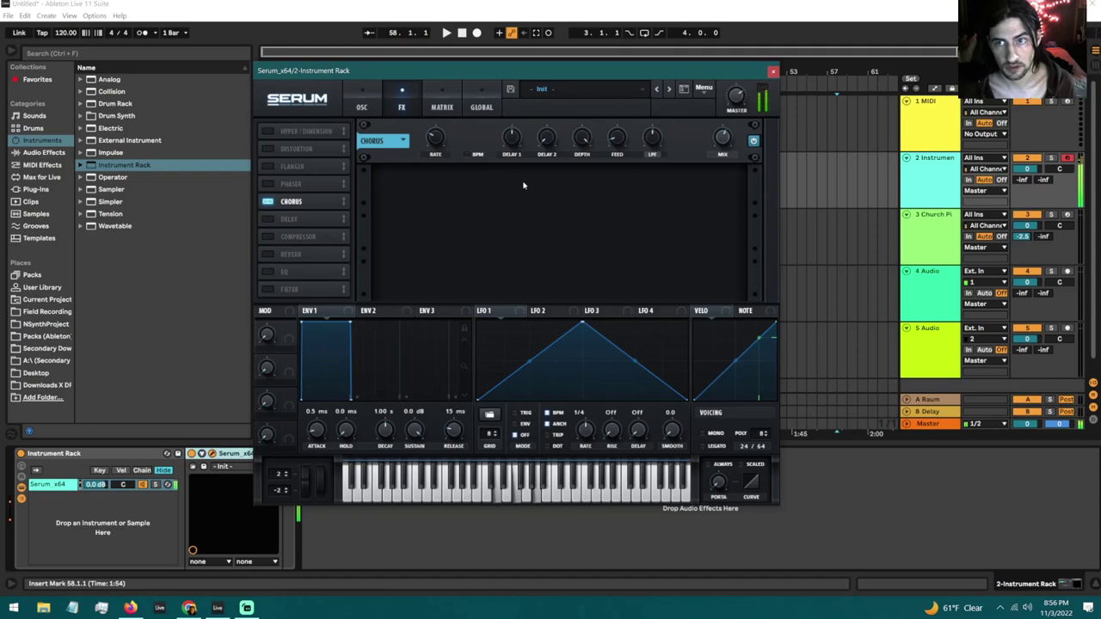
{"action": "left_click", "coordinate": [269, 237]}
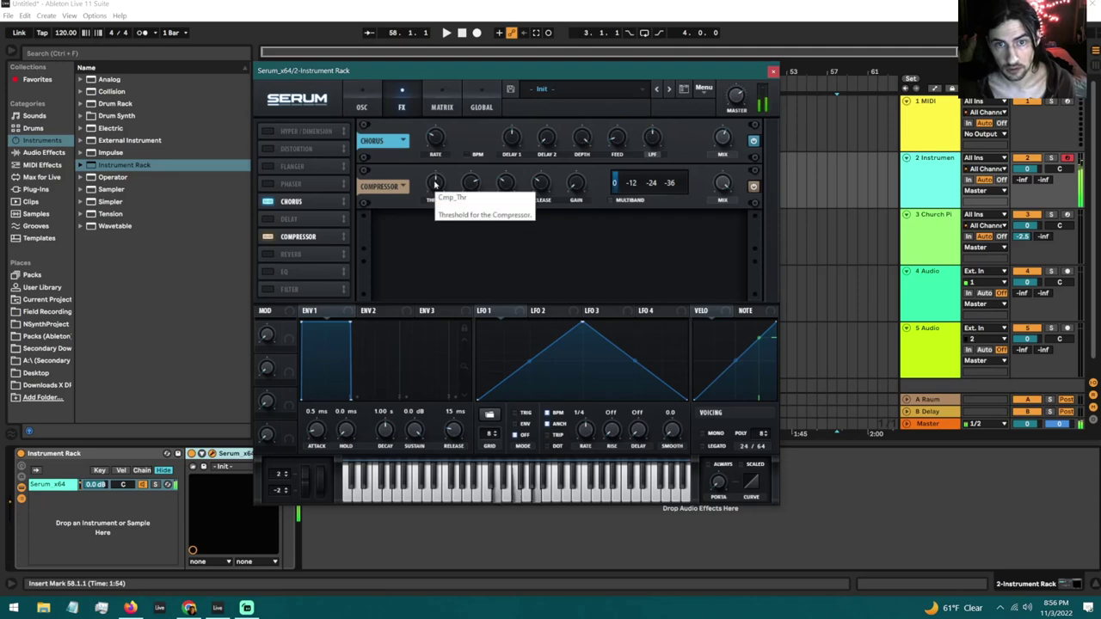
{"action": "left_click_drag", "start_coordinate": [434, 183], "coordinate": [437, 200]}
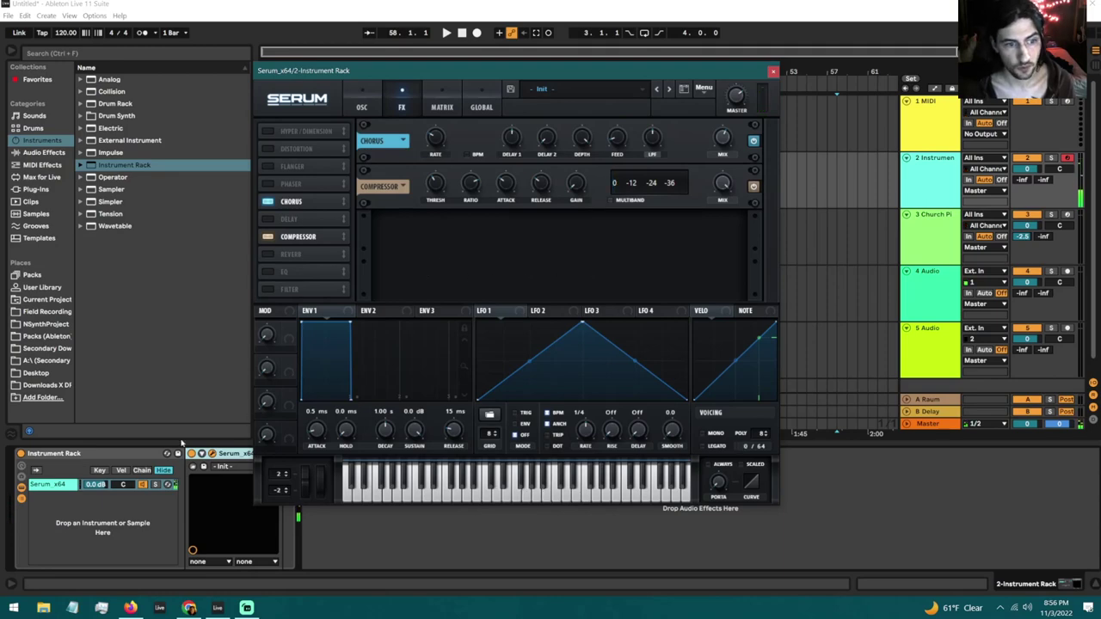
Copy the Serum device from the Instrument Rack and paste it onto the first MIDI track.
{"action": "right_click", "coordinate": [233, 454]}
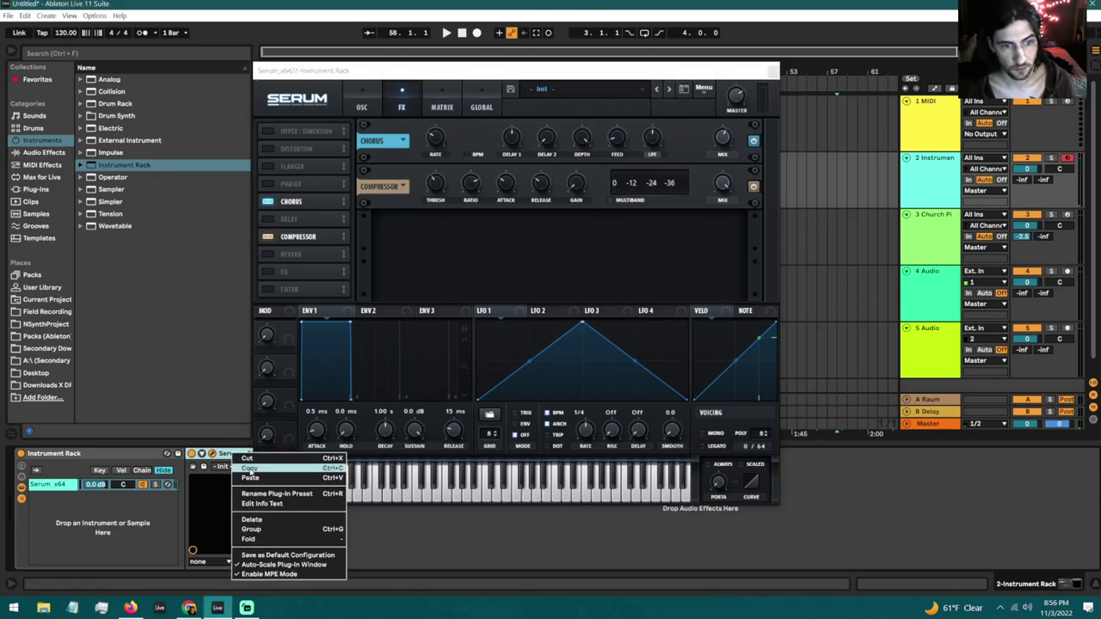
{"action": "left_click", "coordinate": [257, 468]}
{"action": "left_click", "coordinate": [905, 143]}
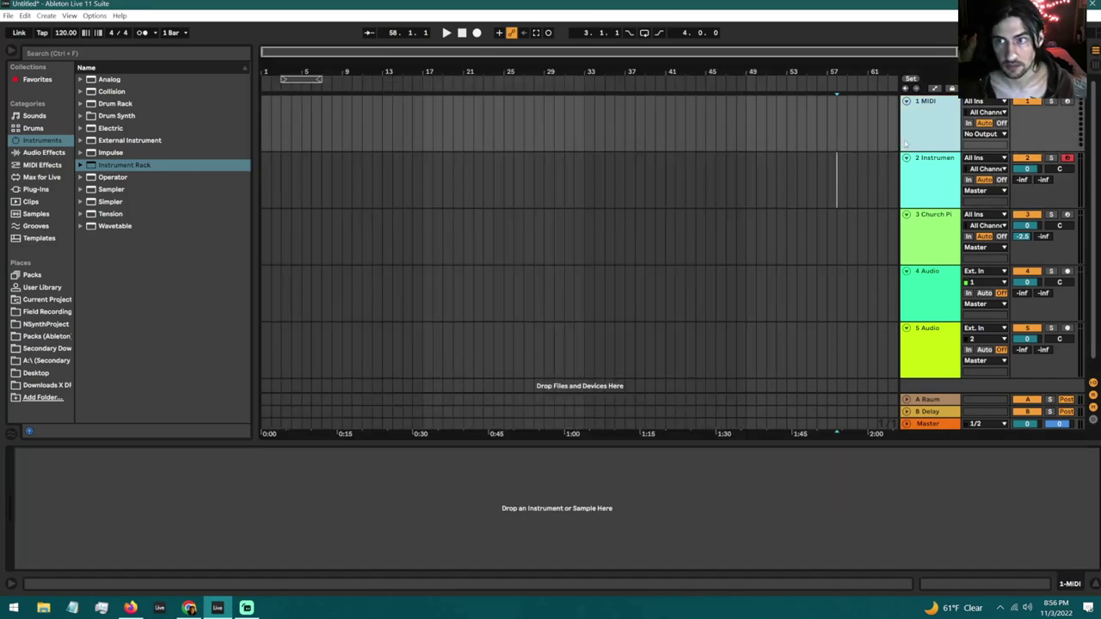
{"action": "right_click", "coordinate": [251, 516]}
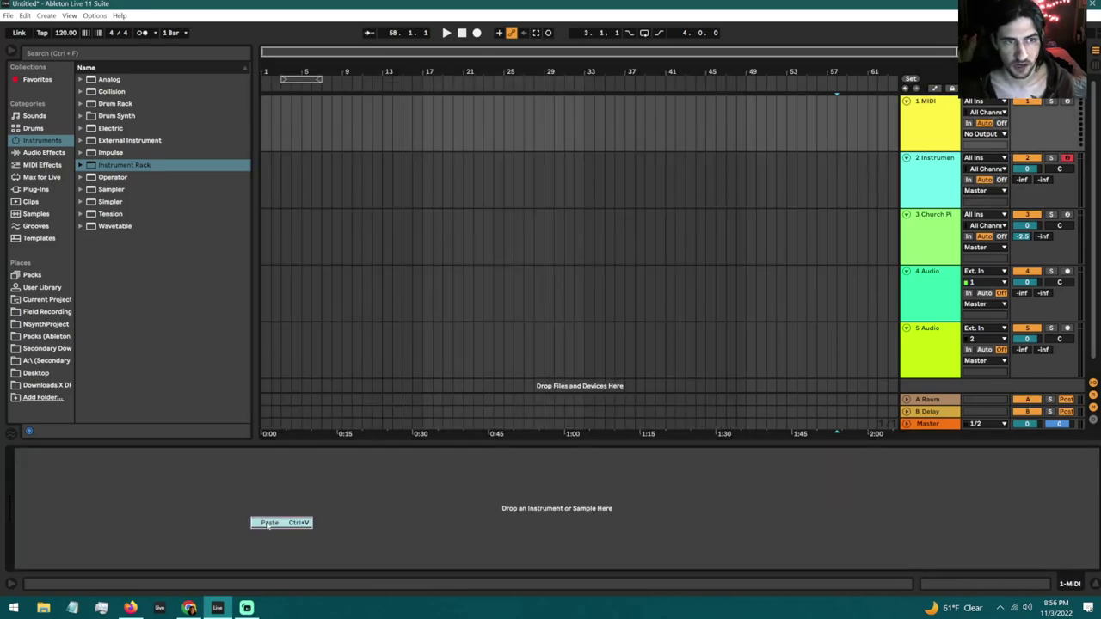
{"action": "left_click", "coordinate": [270, 523]}
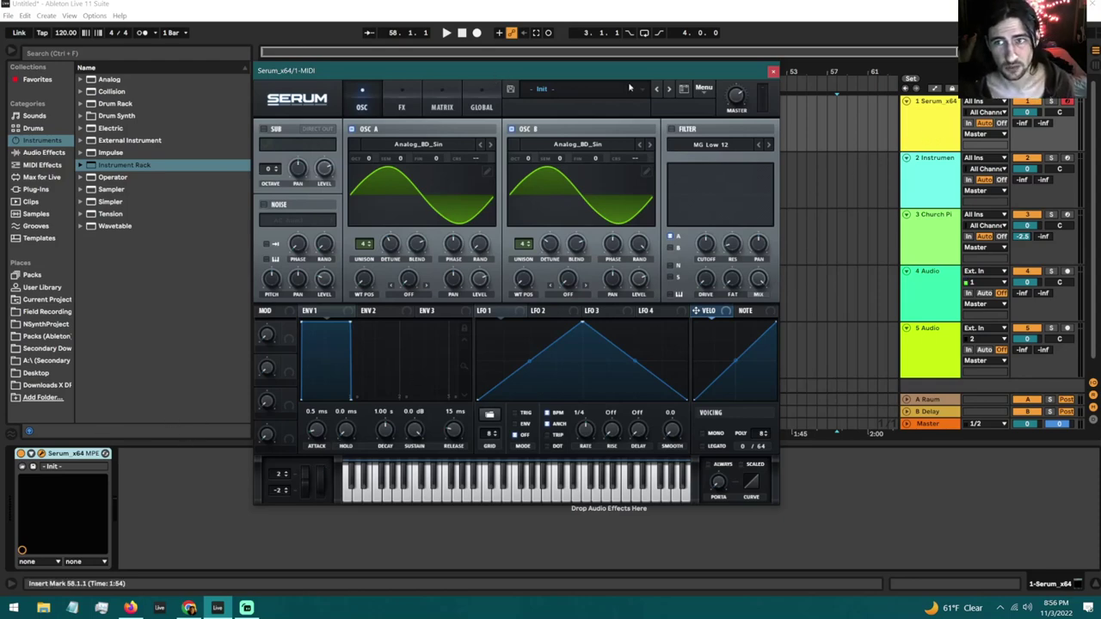
Move the pasted Serum from the first MIDI track into the Instrument Rack on track 2 as a second chain.
{"action": "left_click", "coordinate": [923, 126]}
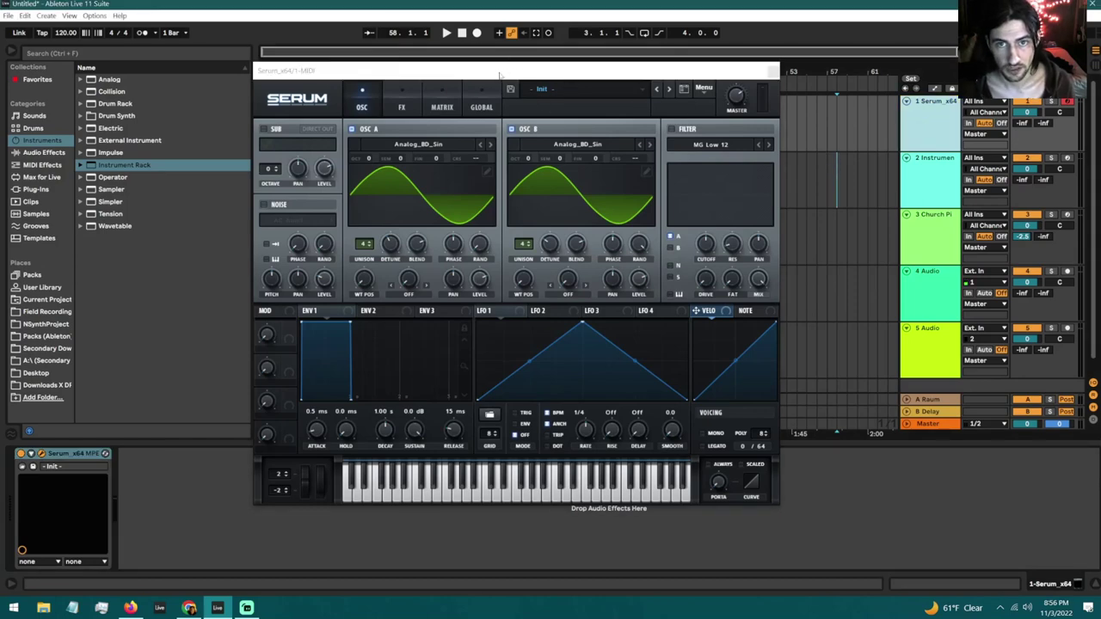
{"action": "left_click", "coordinate": [59, 459]}
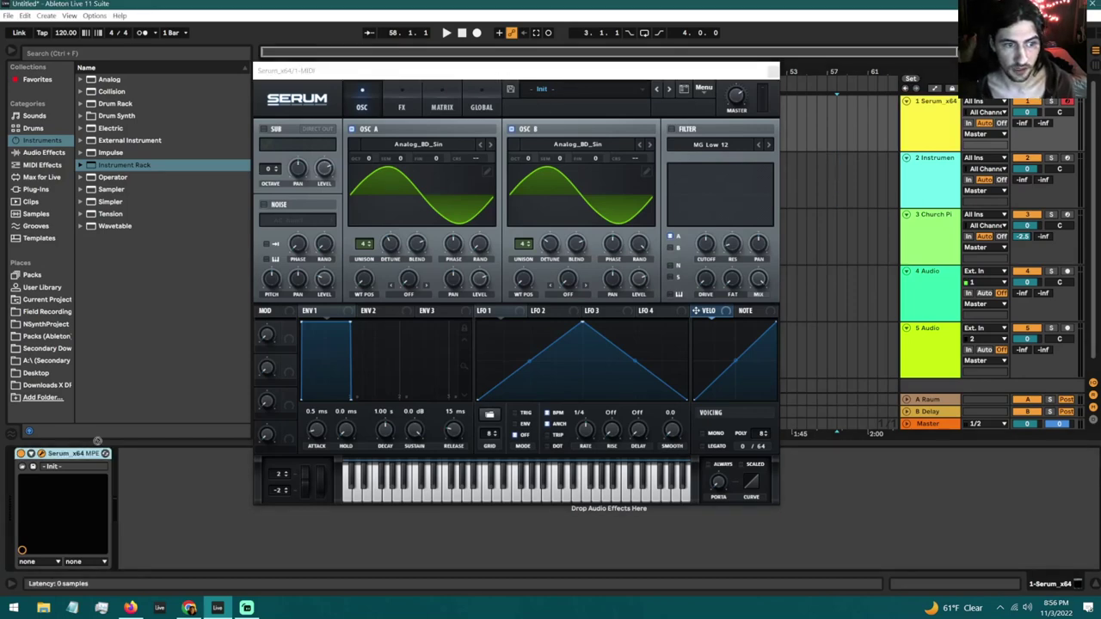
{"action": "left_click_drag", "start_coordinate": [932, 184], "coordinate": [105, 518]}
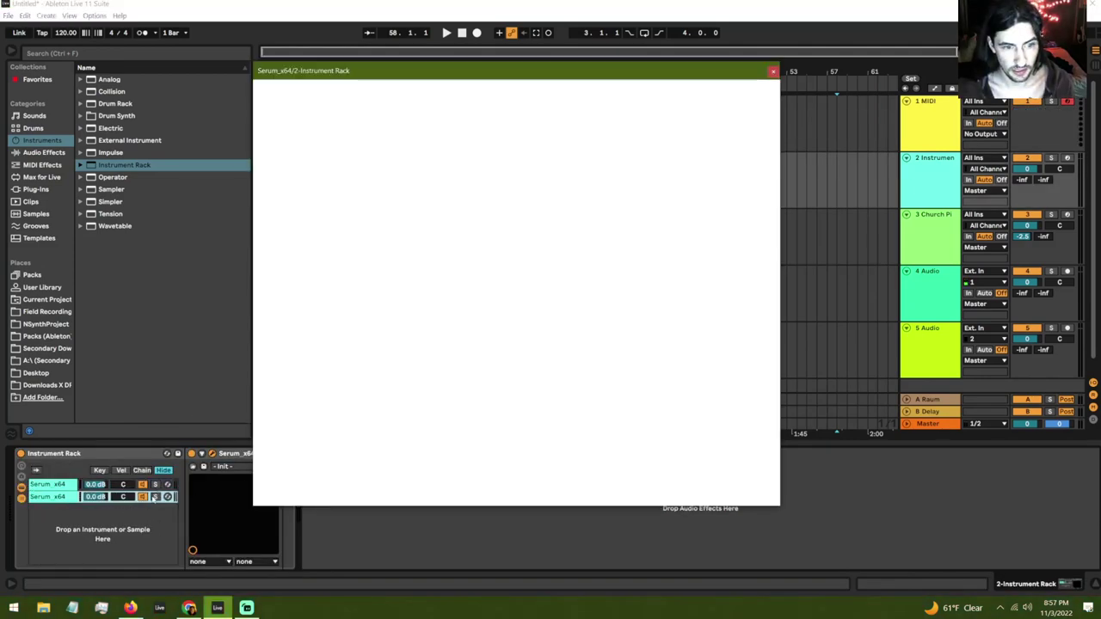
Solo the first Serum chain, arm track 2 for recording, and set oscillator B's octave to +1 in the open Serum.
{"action": "left_click", "coordinate": [155, 498]}
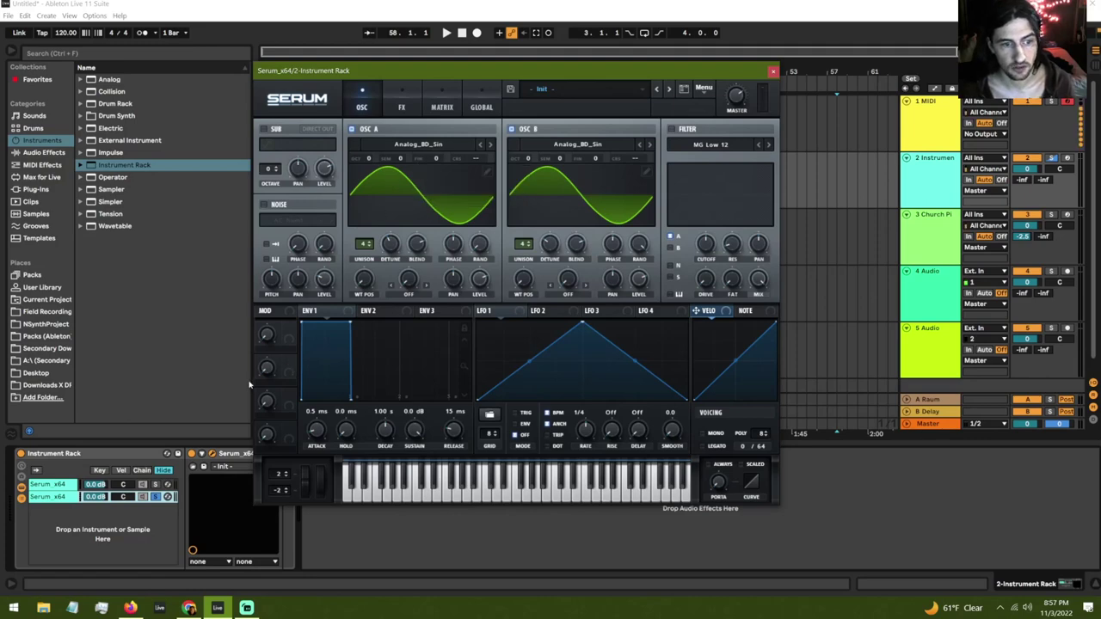
{"action": "left_click", "coordinate": [155, 485]}
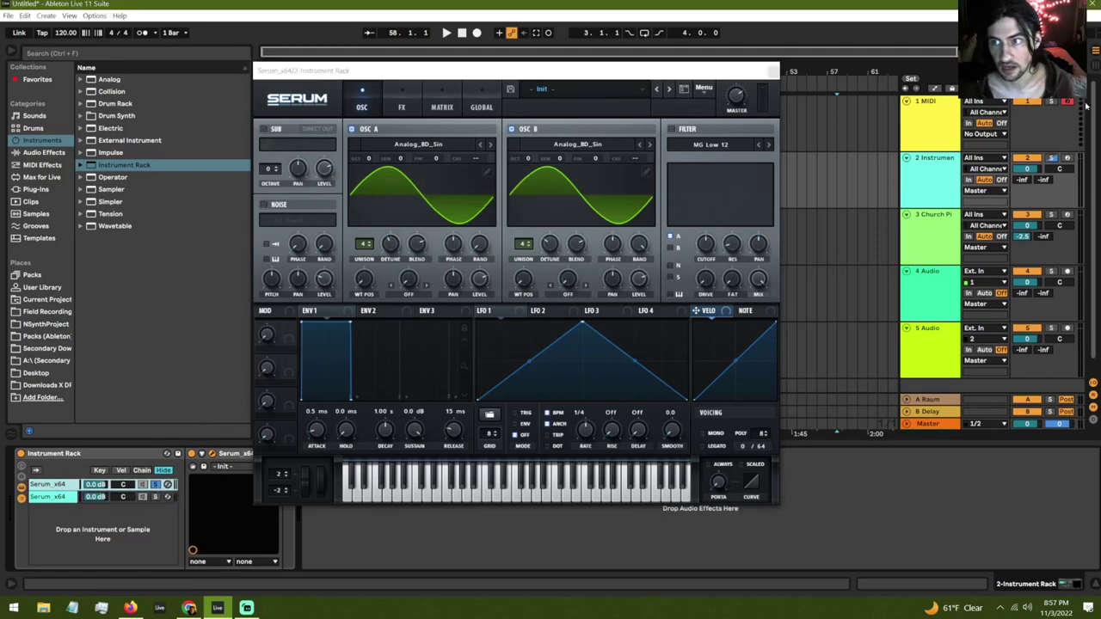
{"action": "left_click", "coordinate": [1068, 158]}
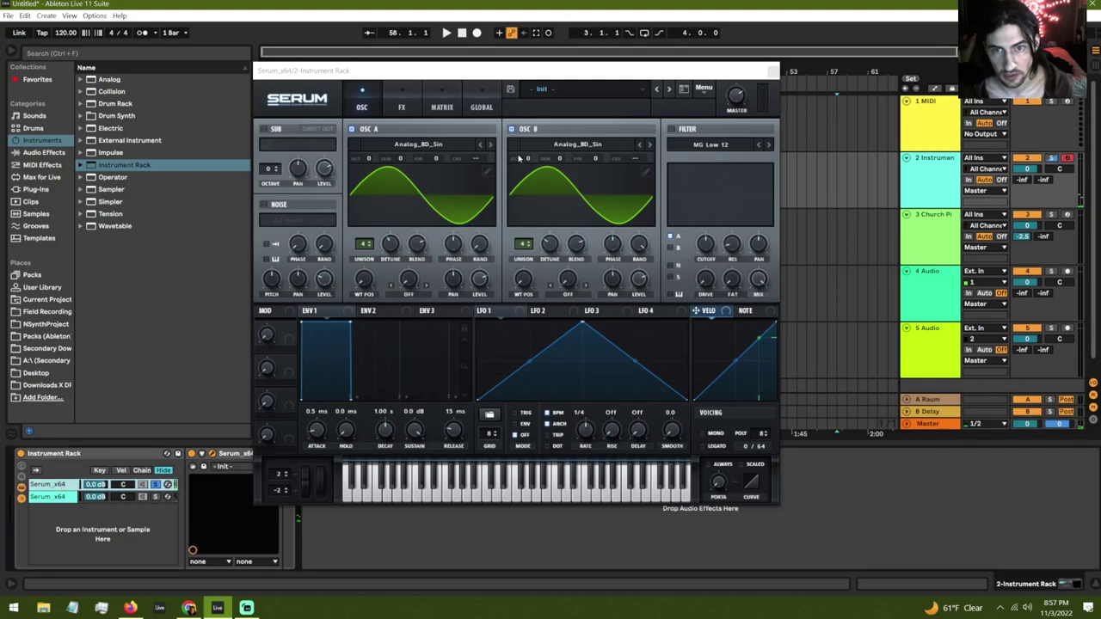
{"action": "left_click_drag", "start_coordinate": [522, 156], "coordinate": [525, 150]}
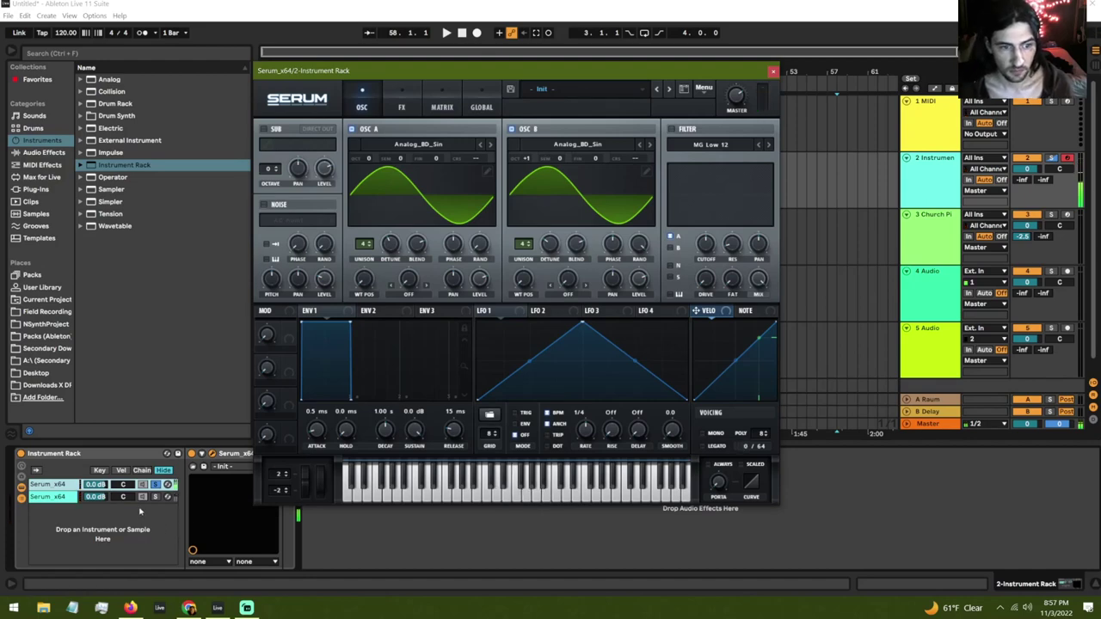
Solo the second chain, open the other Serum instance of the rack, and set its oscillator B octave to +1.
{"action": "left_click", "coordinate": [159, 486]}
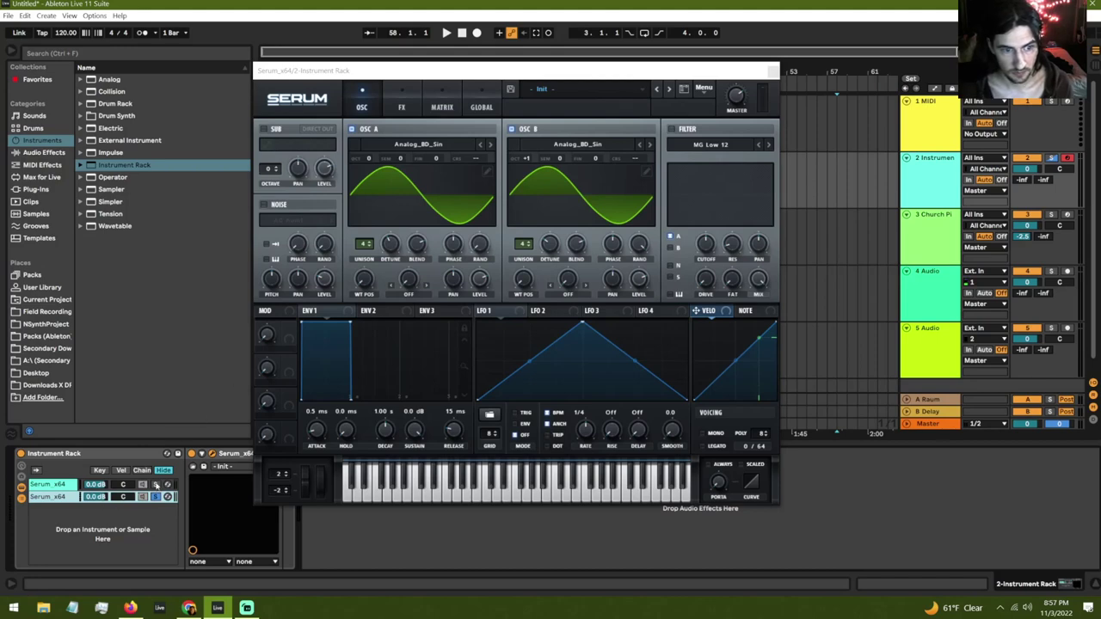
{"action": "left_click", "coordinate": [211, 454]}
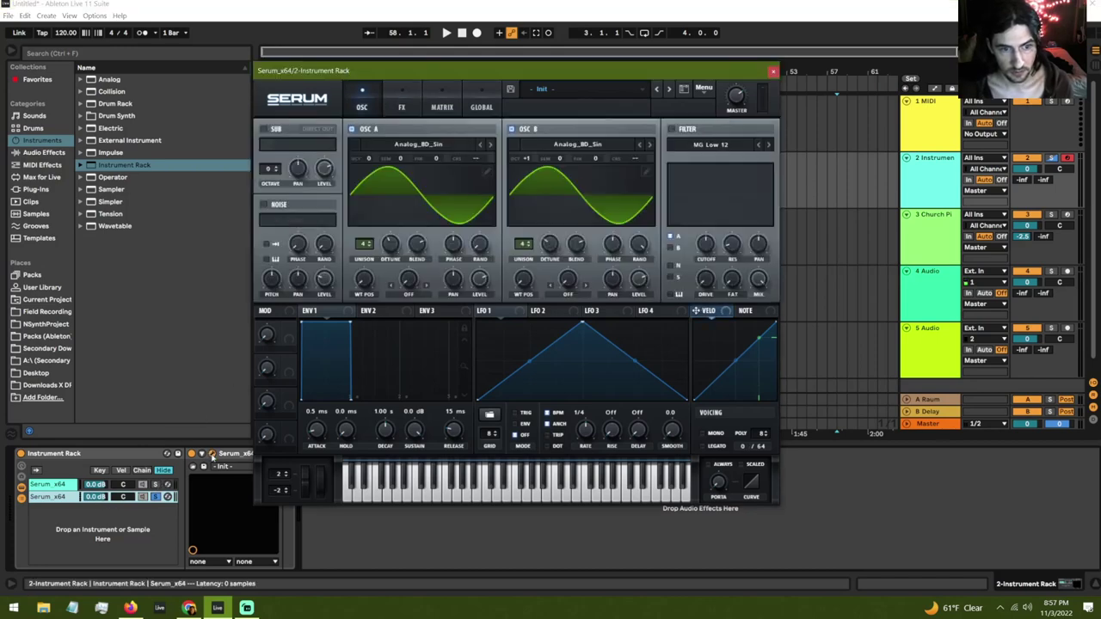
{"action": "left_click", "coordinate": [54, 497]}
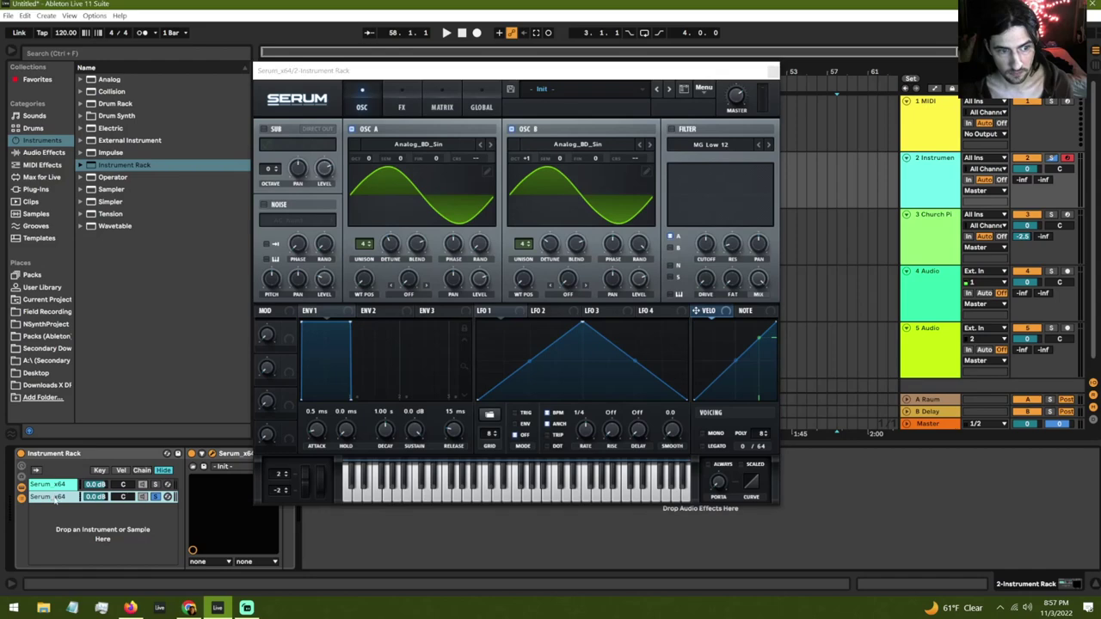
{"action": "left_click", "coordinate": [213, 454]}
{"action": "left_click", "coordinate": [213, 455]}
{"action": "left_click", "coordinate": [212, 455]}
{"action": "left_click", "coordinate": [362, 103]}
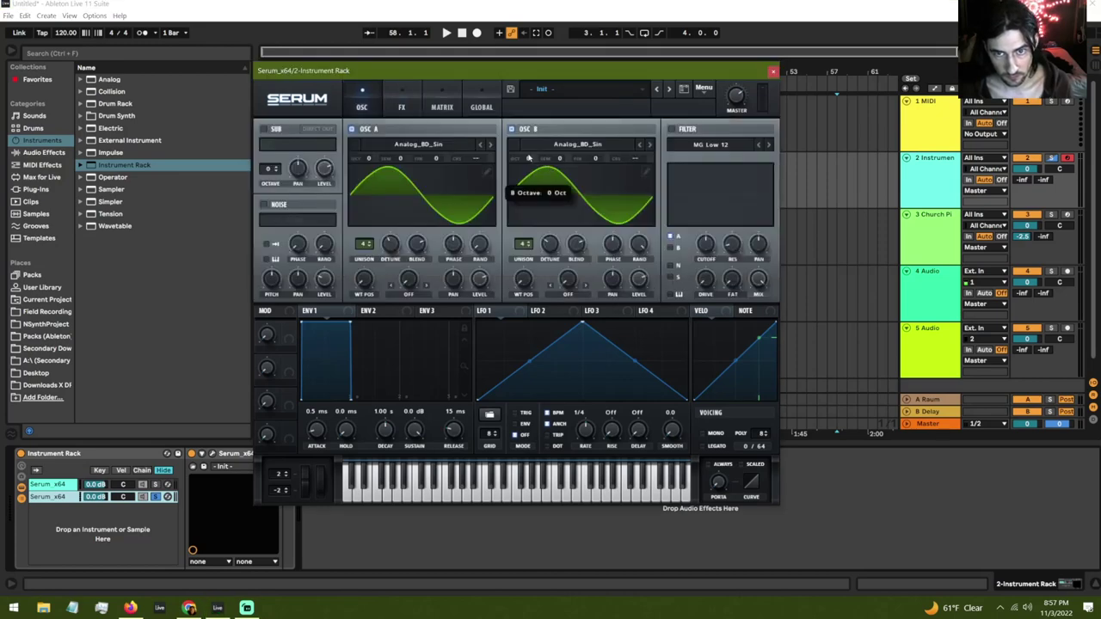
{"action": "left_click_drag", "start_coordinate": [528, 160], "coordinate": [530, 147]}
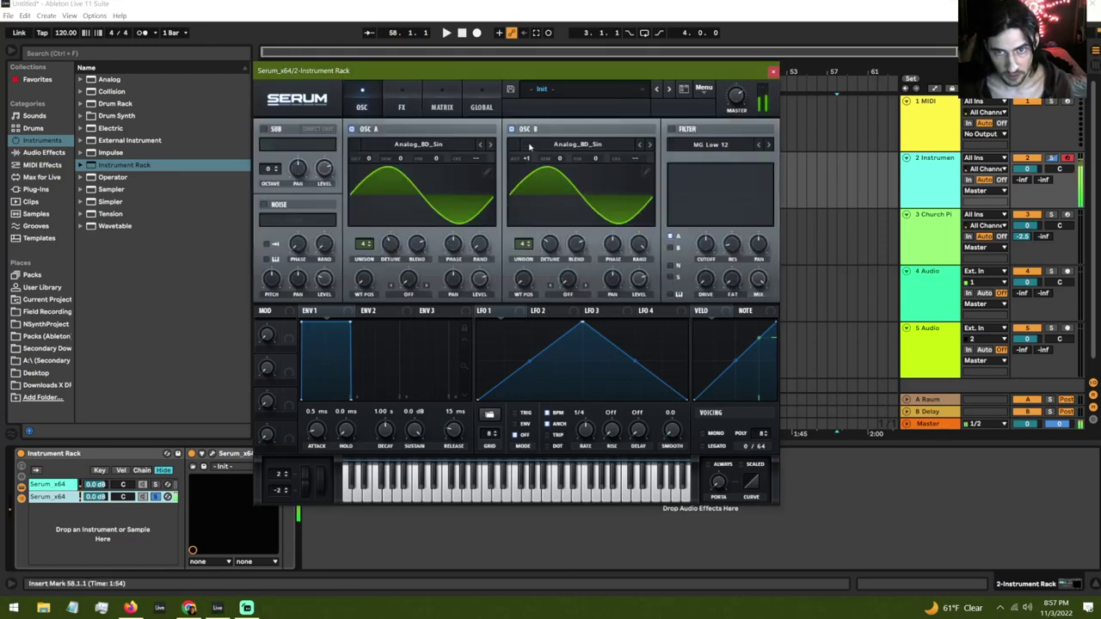
Compare the two chains by soloing each, keep the second soloed, and arrange both Serum windows so they are open together.
{"action": "left_click", "coordinate": [156, 485]}
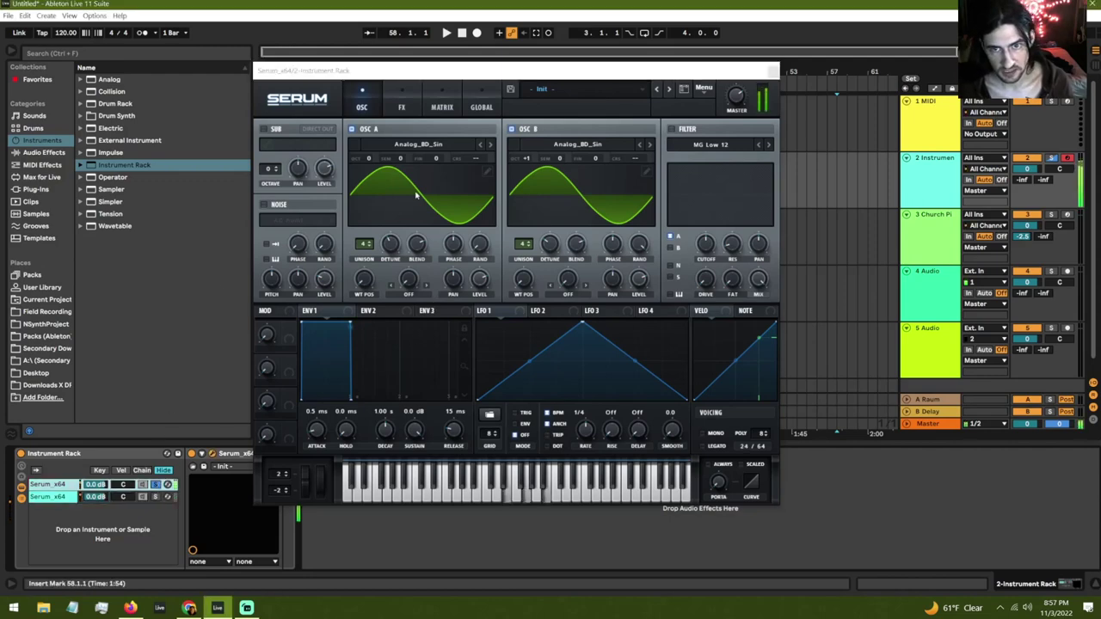
{"action": "left_click", "coordinate": [157, 497]}
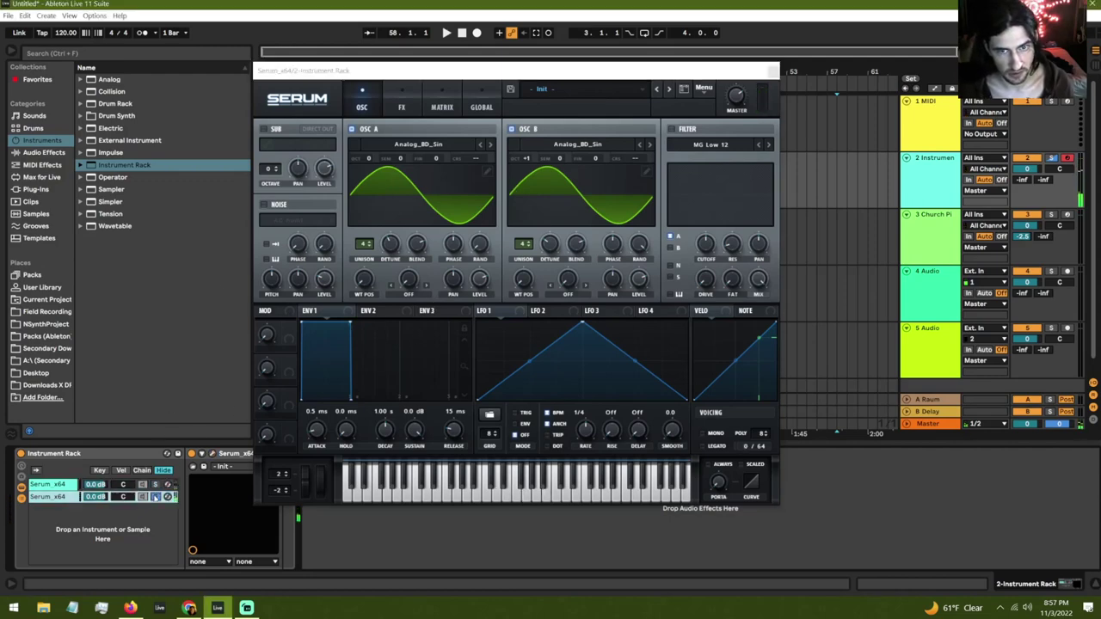
{"action": "left_click", "coordinate": [62, 499]}
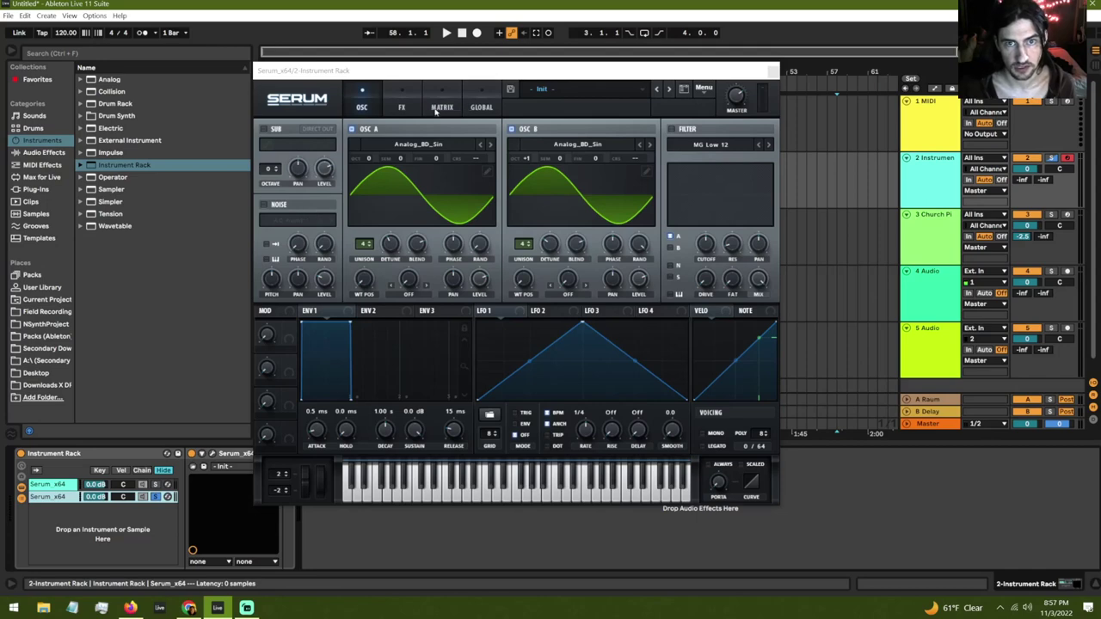
{"action": "left_click_drag", "start_coordinate": [432, 73], "coordinate": [538, 80]}
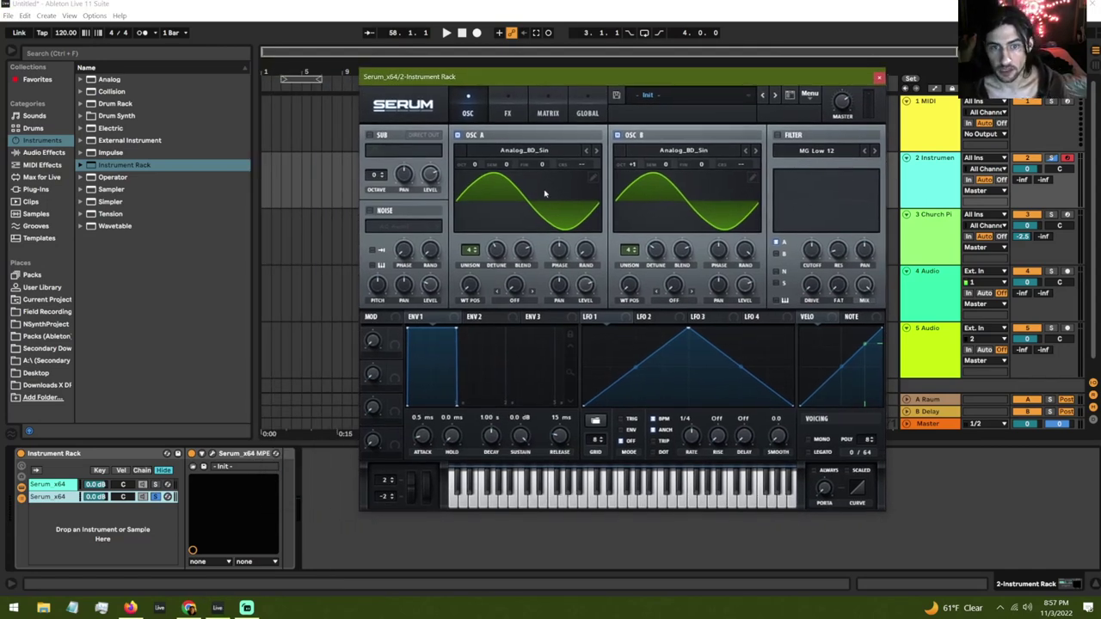
{"action": "left_click", "coordinate": [69, 506]}
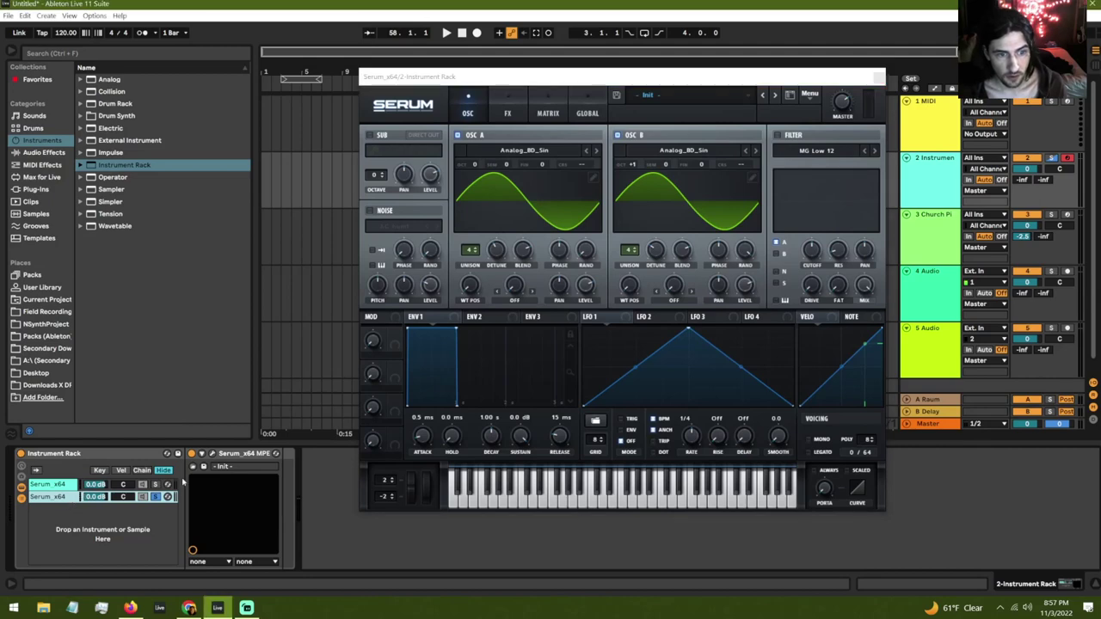
{"action": "left_click", "coordinate": [212, 455]}
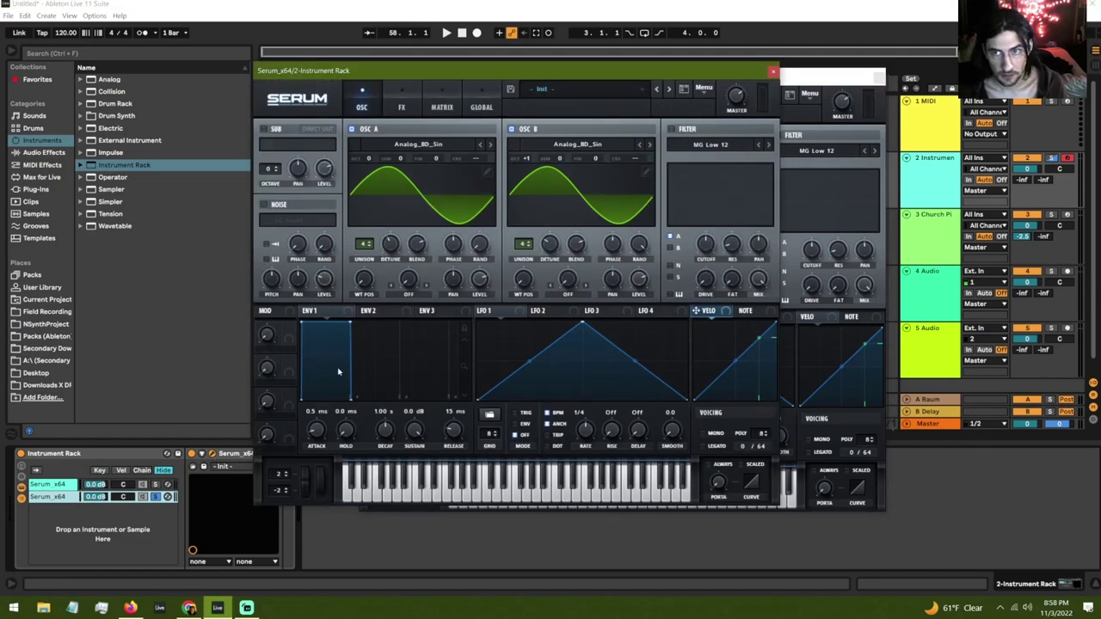
{"action": "left_click", "coordinate": [792, 82]}
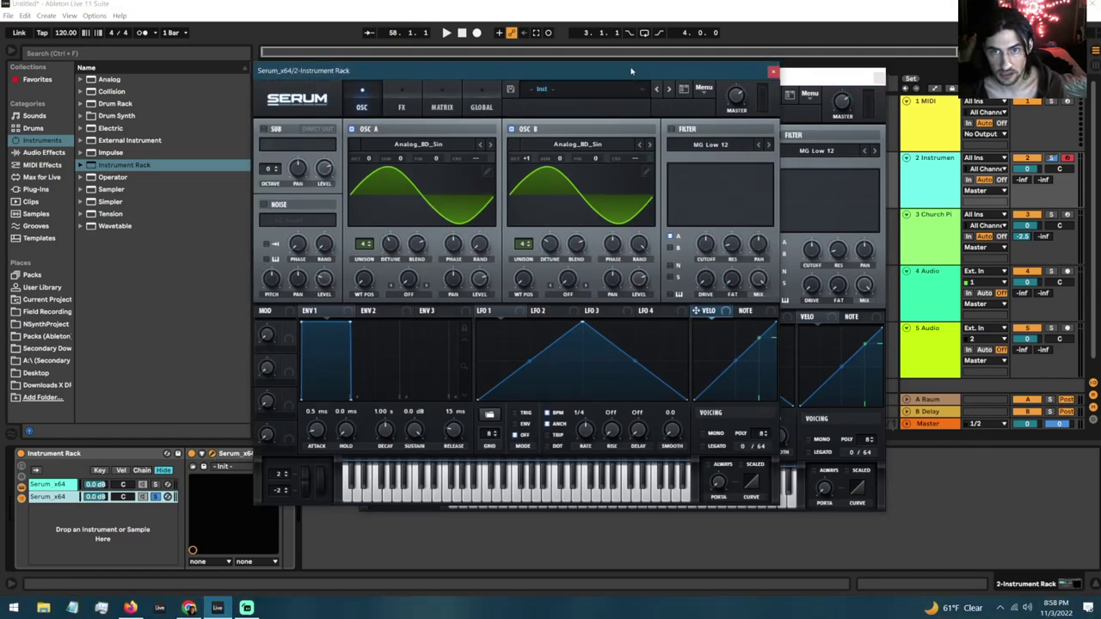
{"action": "left_click_drag", "start_coordinate": [627, 89], "coordinate": [585, 74]}
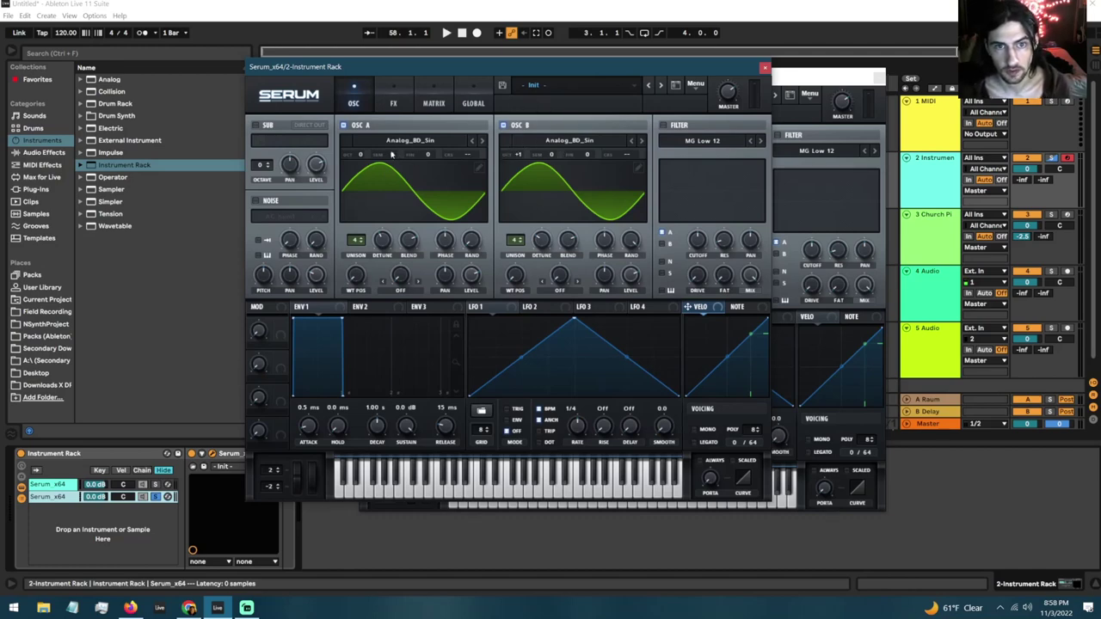
In the second Serum instance, set oscillator A's octave to +1 and oscillator B's octave to +2.
{"action": "mouse_move", "coordinate": [360, 157]}
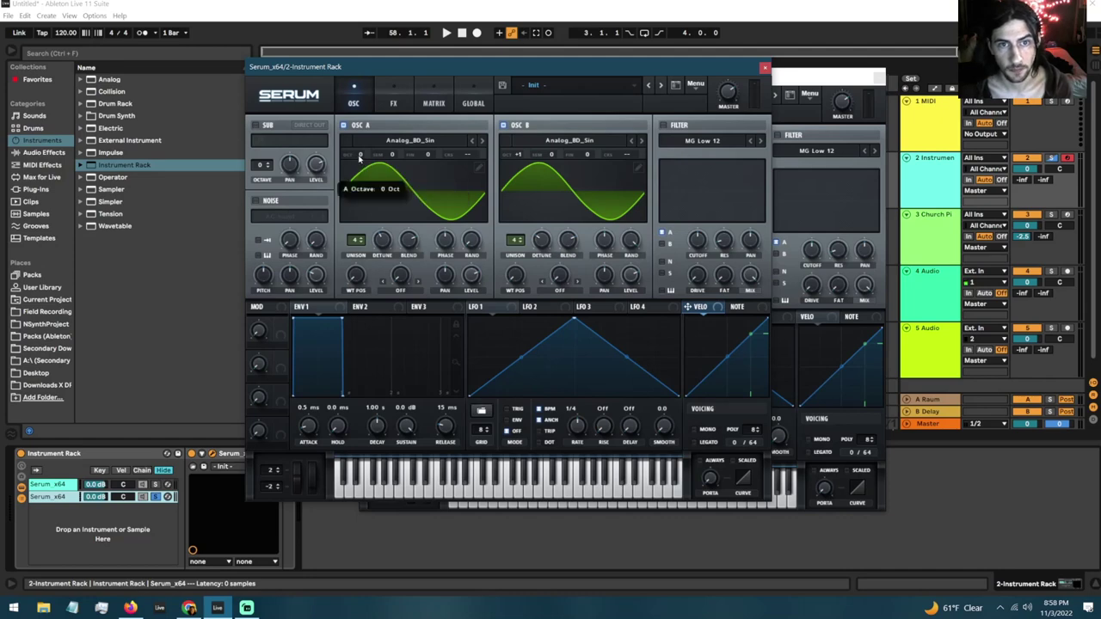
{"action": "left_click_drag", "start_coordinate": [359, 154], "coordinate": [360, 145]}
{"action": "mouse_move", "coordinate": [516, 158]}
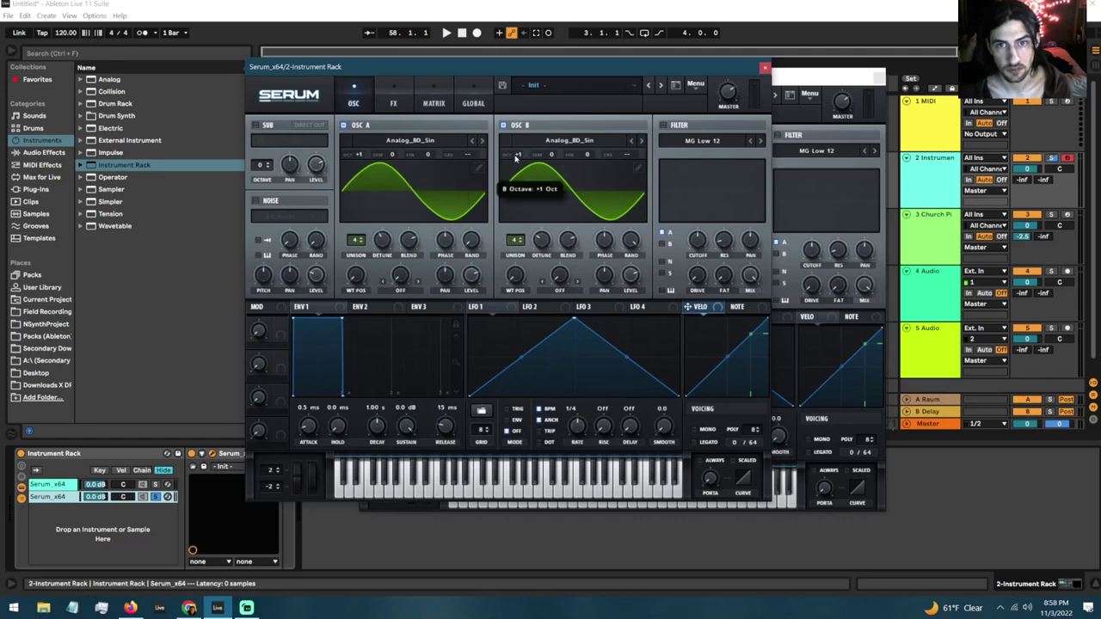
{"action": "left_click_drag", "start_coordinate": [517, 151], "coordinate": [519, 145]}
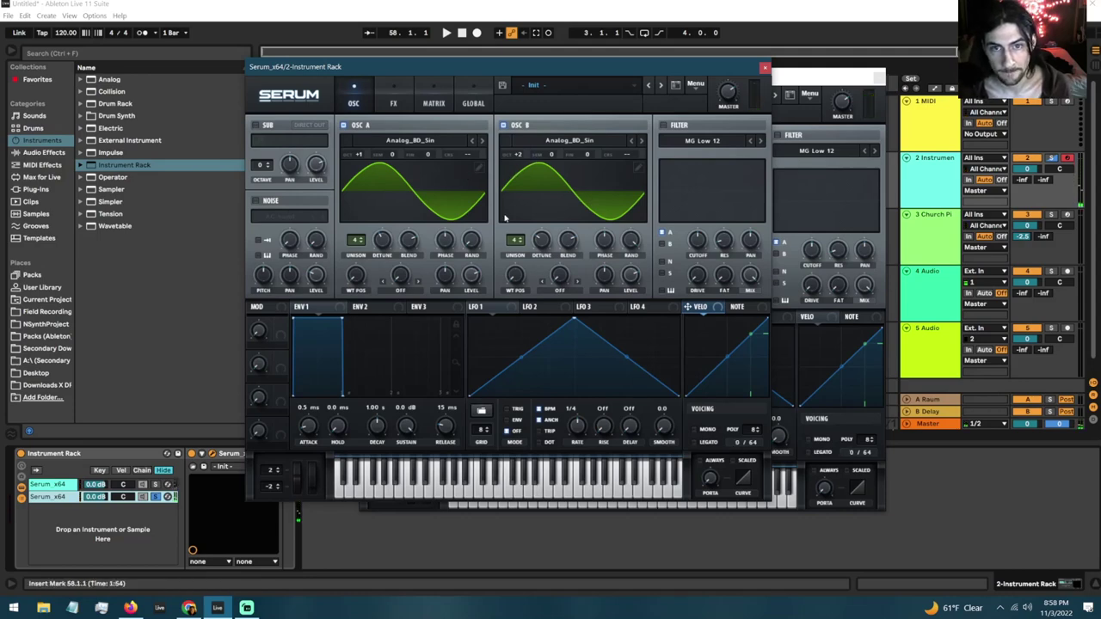
Set oscillator B's warp mode to Sync, fine-tune its warp amount to about 2%, and review the effects settings.
{"action": "left_click", "coordinate": [560, 291]}
{"action": "left_click", "coordinate": [583, 18]}
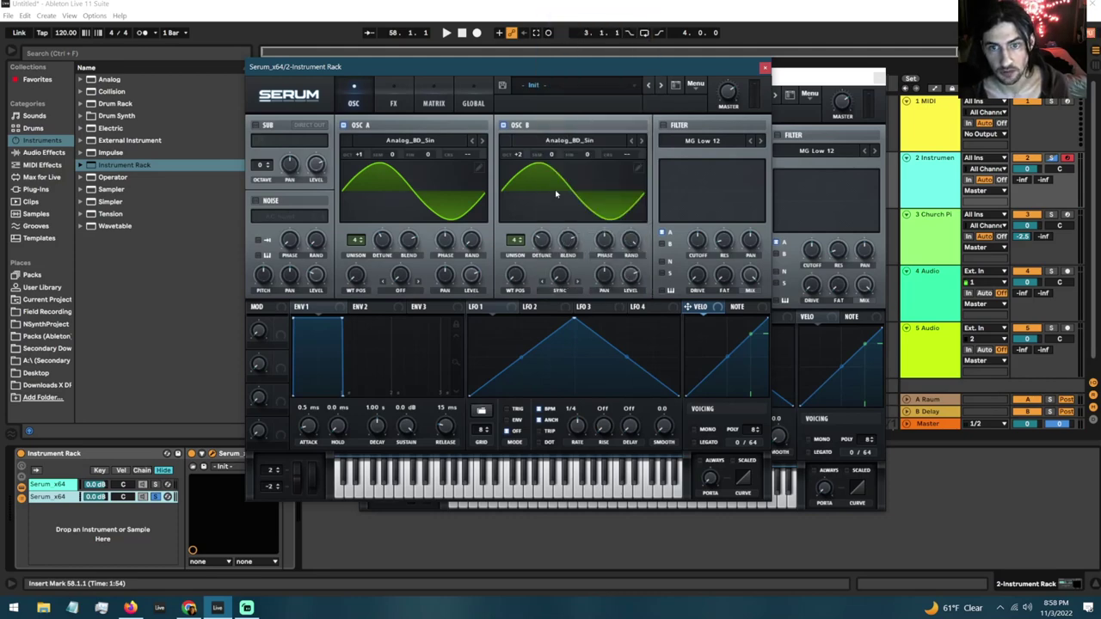
{"action": "left_click_drag", "start_coordinate": [559, 275], "coordinate": [563, 234]}
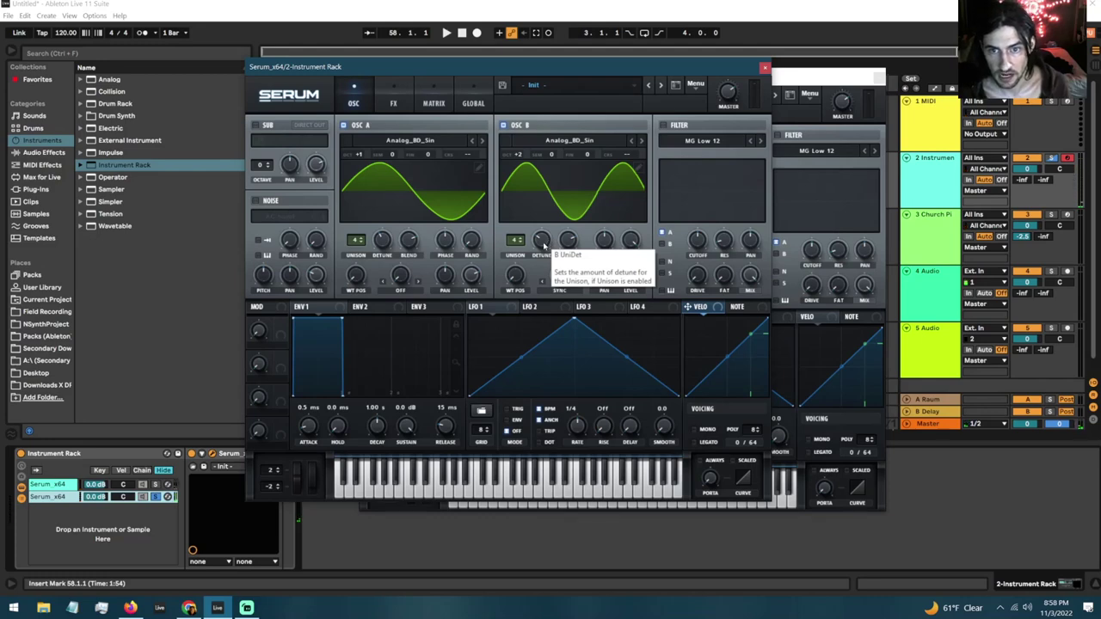
{"action": "mouse_move", "coordinate": [559, 277]}
{"action": "left_mouse_down"}
{"action": "mouse_move", "coordinate": [561, 259]}
{"action": "mouse_move", "coordinate": [560, 270]}
{"action": "left_mouse_up"}
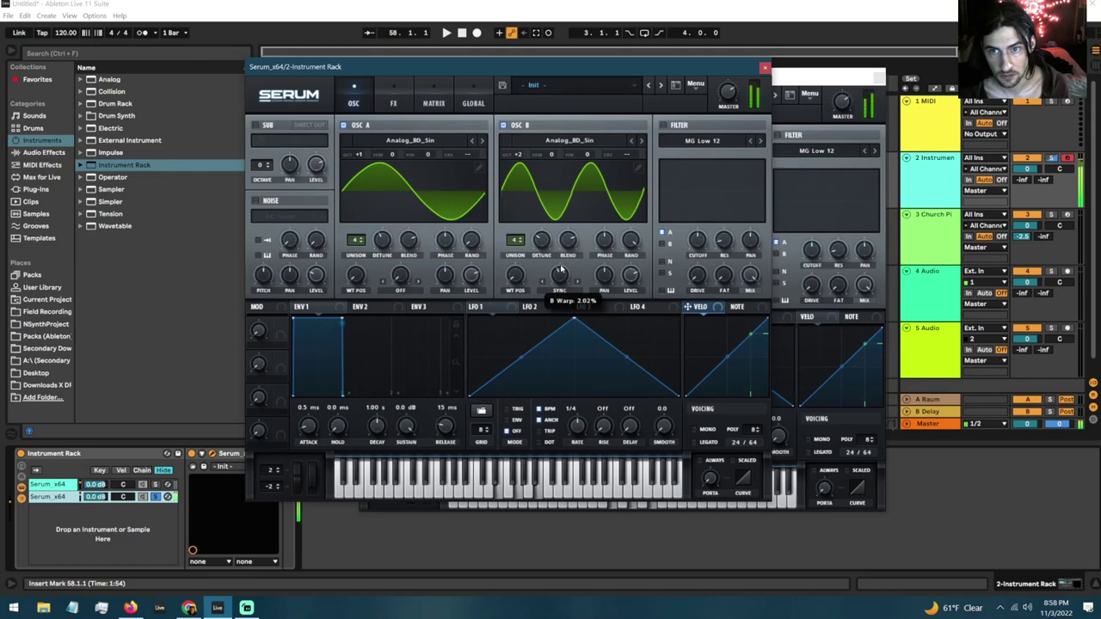
{"action": "left_click_drag", "start_coordinate": [560, 271], "coordinate": [560, 272]}
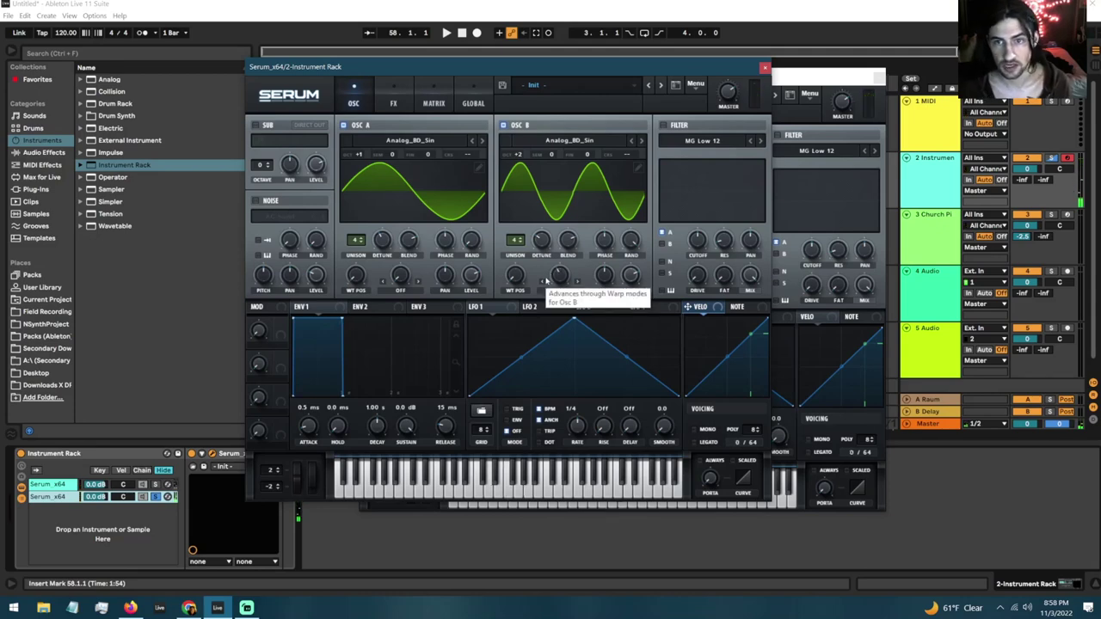
{"action": "mouse_move", "coordinate": [559, 275]}
{"action": "left_mouse_down"}
{"action": "mouse_move", "coordinate": [561, 291]}
{"action": "mouse_move", "coordinate": [563, 276]}
{"action": "left_mouse_up"}
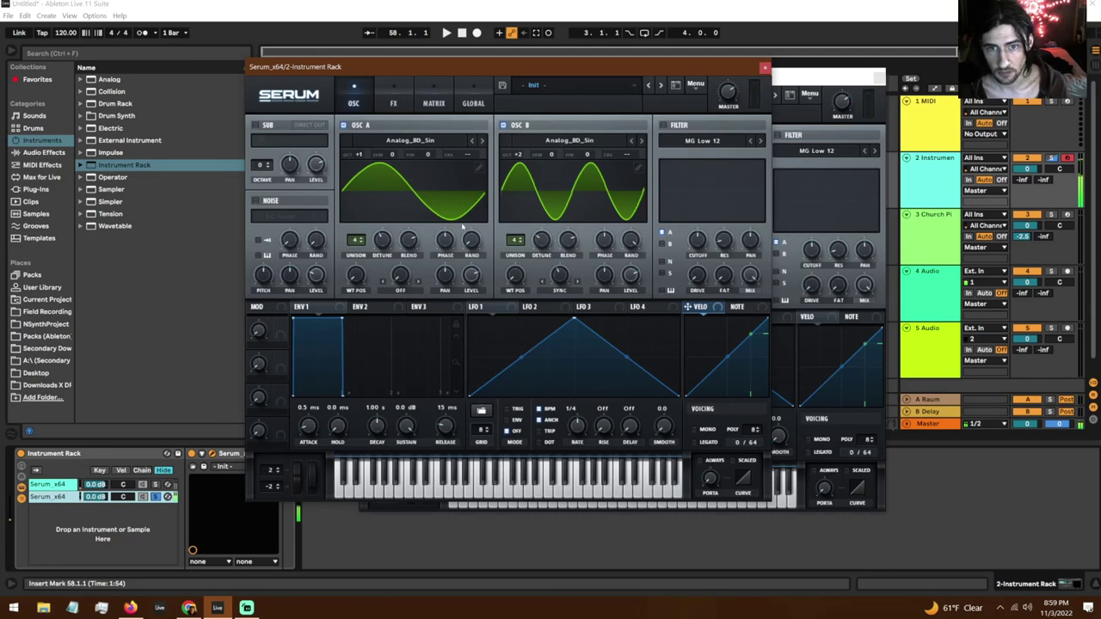
{"action": "left_click", "coordinate": [401, 105]}
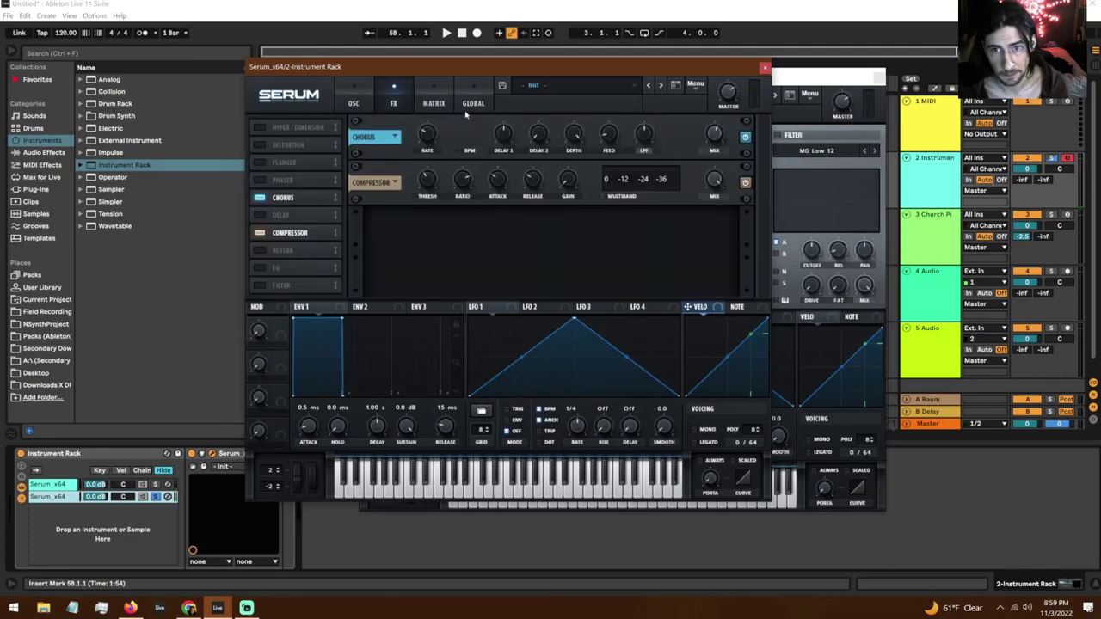
{"action": "left_click", "coordinate": [357, 97]}
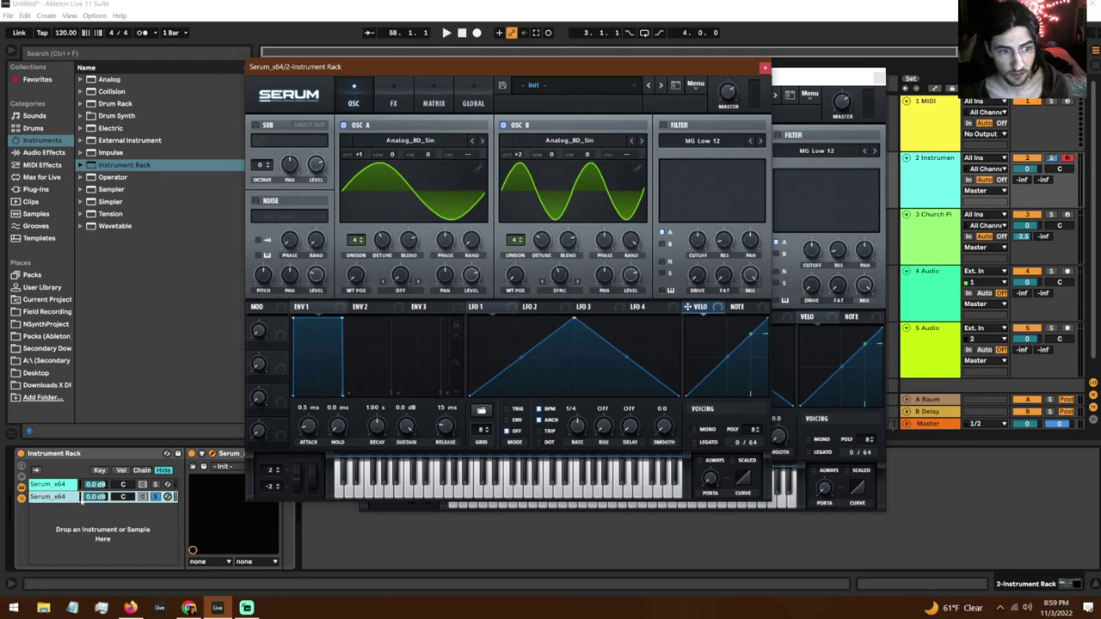
Copy the adjusted Serum device from the rack and paste it onto the empty first MIDI track.
{"action": "right_click", "coordinate": [228, 453]}
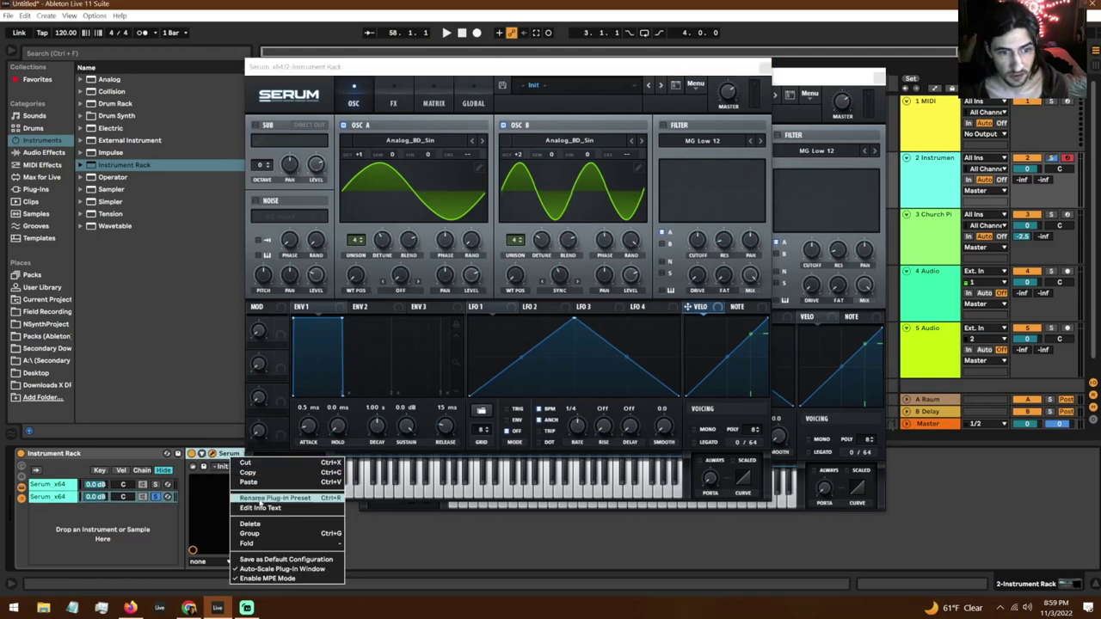
{"action": "left_click", "coordinate": [263, 474]}
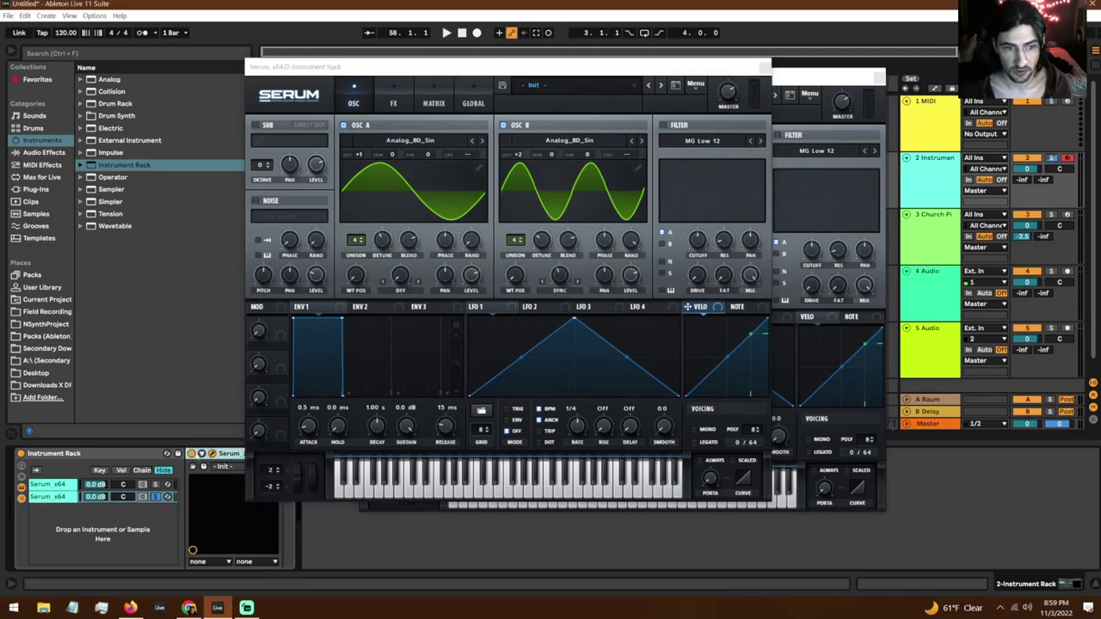
{"action": "left_click", "coordinate": [924, 135]}
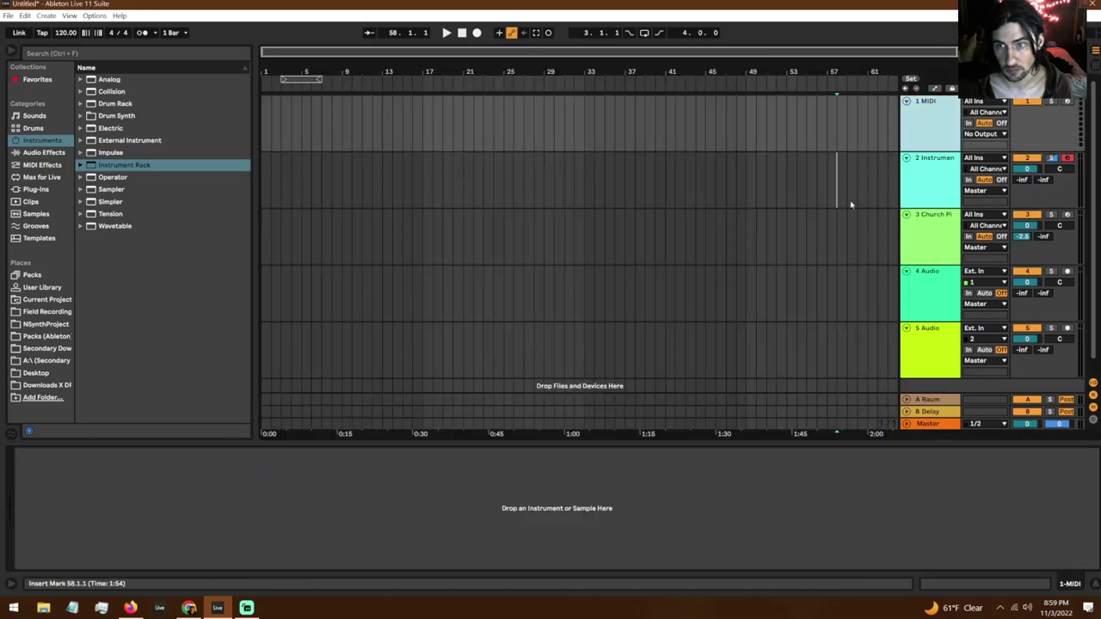
{"action": "right_click", "coordinate": [323, 517]}
{"action": "left_click", "coordinate": [341, 519]}
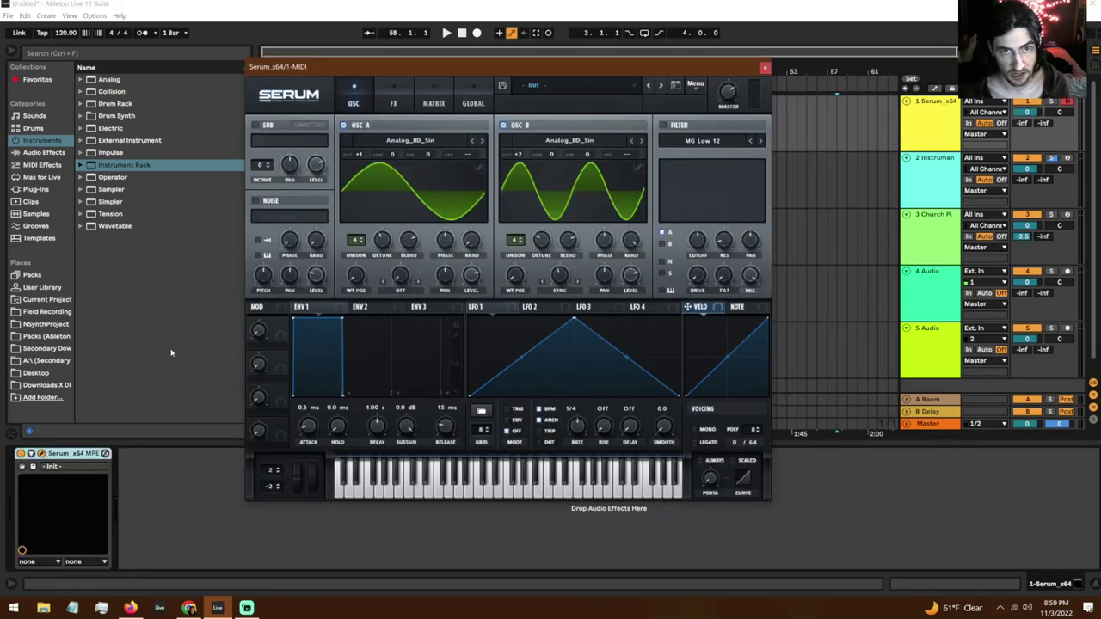
On the pasted Serum, set oscillator A's octave to +2 and oscillator B's to +3, and lower oscillator B's Sync warp amount.
{"action": "left_click", "coordinate": [361, 156]}
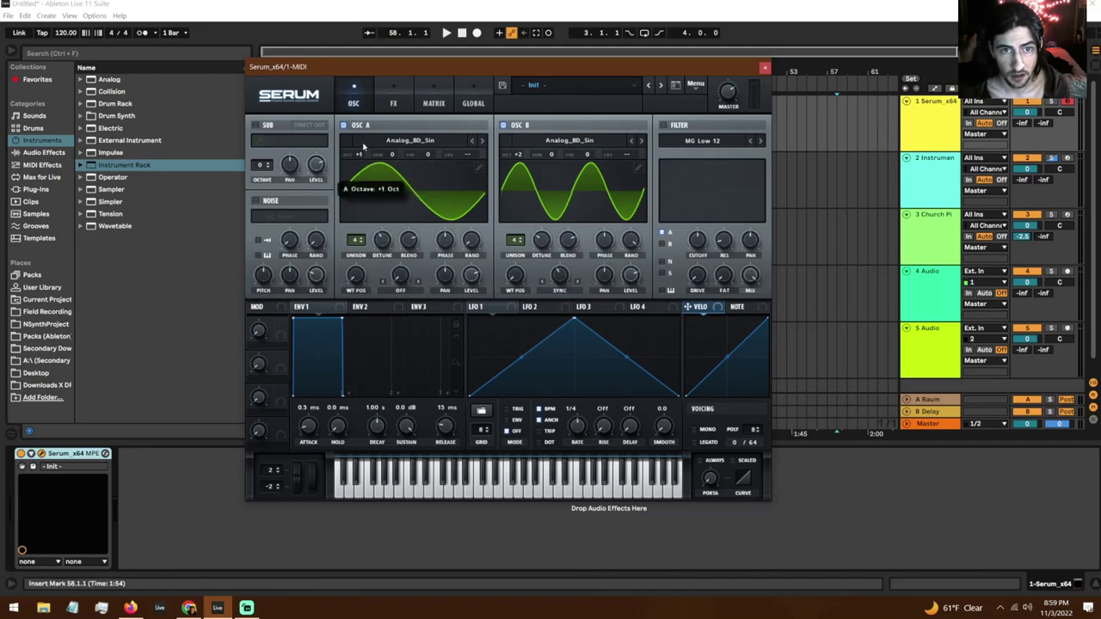
{"action": "left_click_drag", "start_coordinate": [362, 143], "coordinate": [361, 138]}
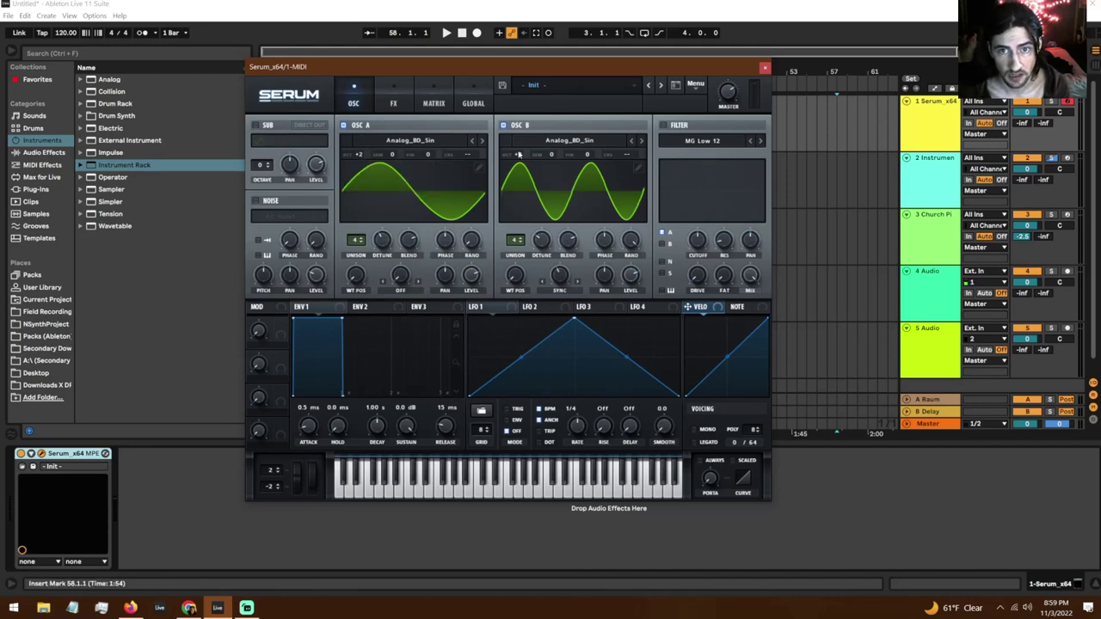
{"action": "left_click_drag", "start_coordinate": [519, 154], "coordinate": [520, 139]}
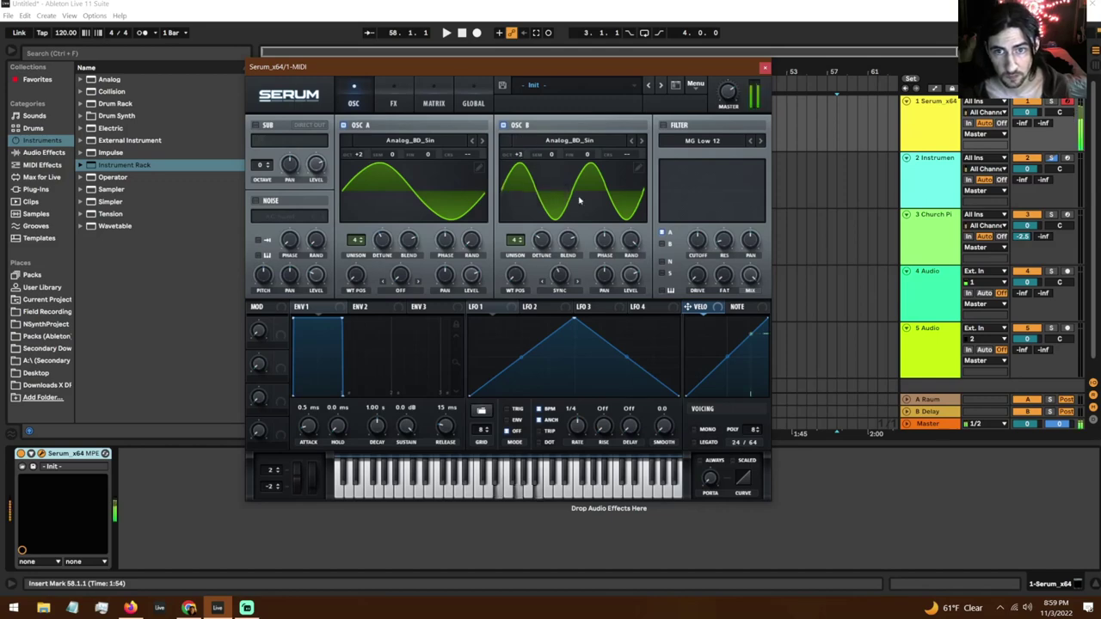
{"action": "mouse_move", "coordinate": [560, 277]}
{"action": "left_click_drag", "start_coordinate": [559, 277], "coordinate": [564, 294]}
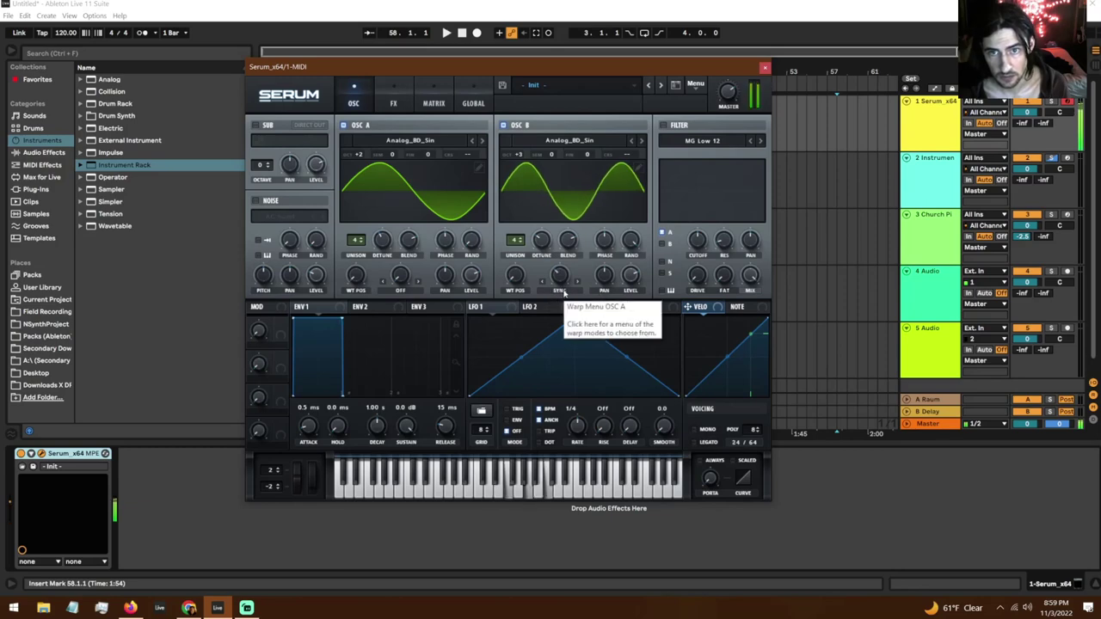
Fine-tune oscillator B's Sync warp amount by ear and review Serum's chorus and compressor settings.
{"action": "mouse_move", "coordinate": [560, 277]}
{"action": "left_mouse_down"}
{"action": "mouse_move", "coordinate": [557, 249]}
{"action": "mouse_move", "coordinate": [564, 280]}
{"action": "left_mouse_up"}
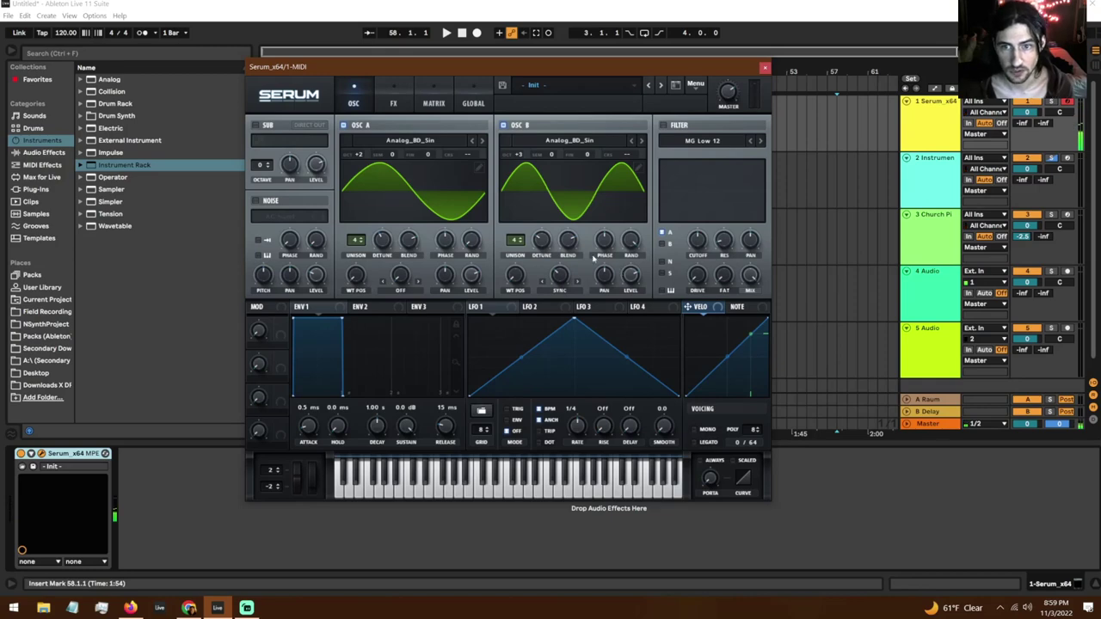
{"action": "left_click", "coordinate": [393, 100]}
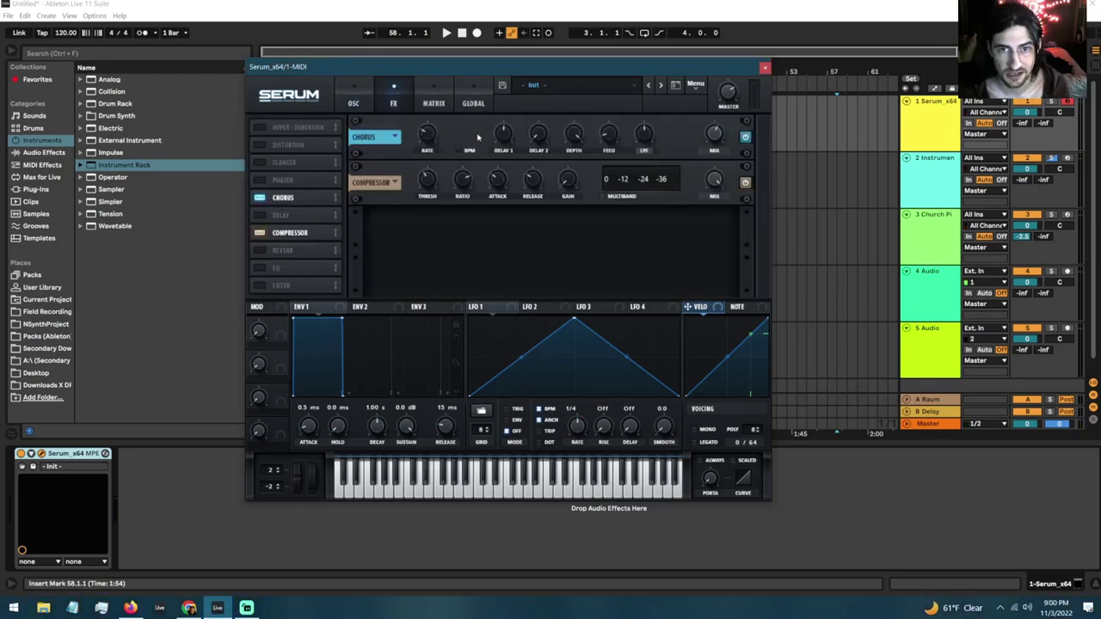
{"action": "mouse_move", "coordinate": [431, 136]}
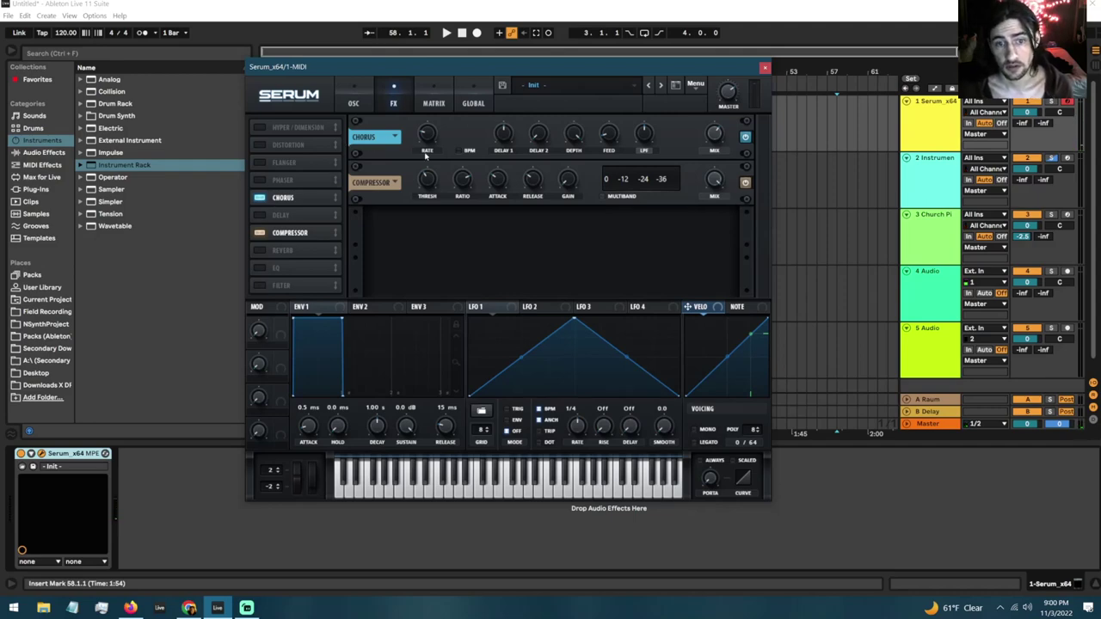
{"action": "left_click", "coordinate": [353, 101]}
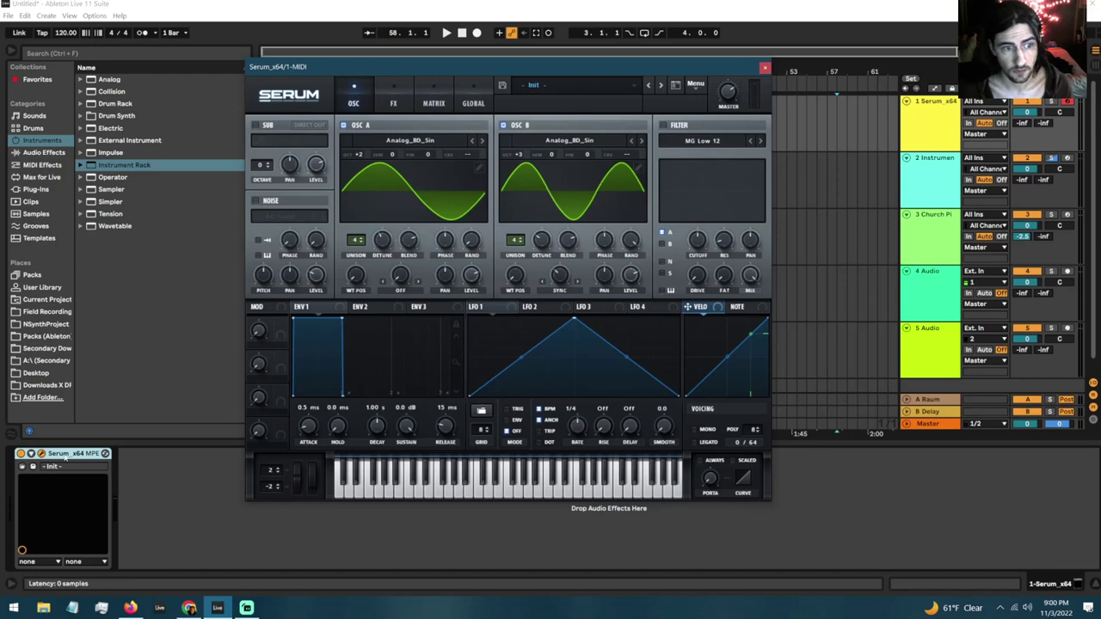
Move the Serum device from the first track into the second track's Instrument Rack as its third chain.
{"action": "left_click_drag", "start_coordinate": [69, 454], "coordinate": [772, 226]}
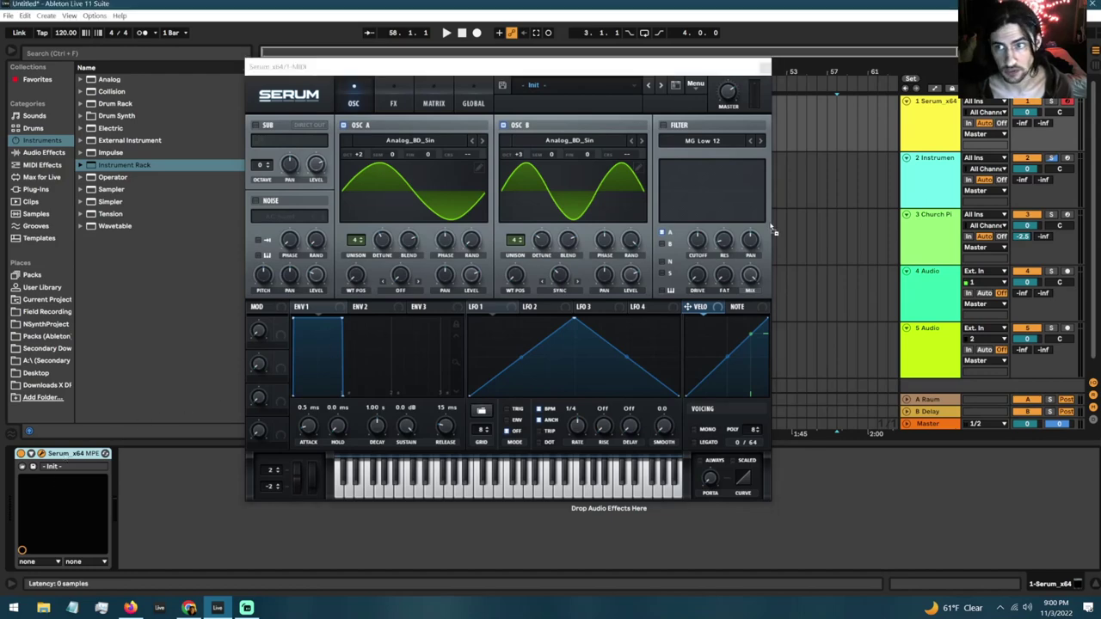
{"action": "left_click", "coordinate": [950, 181]}
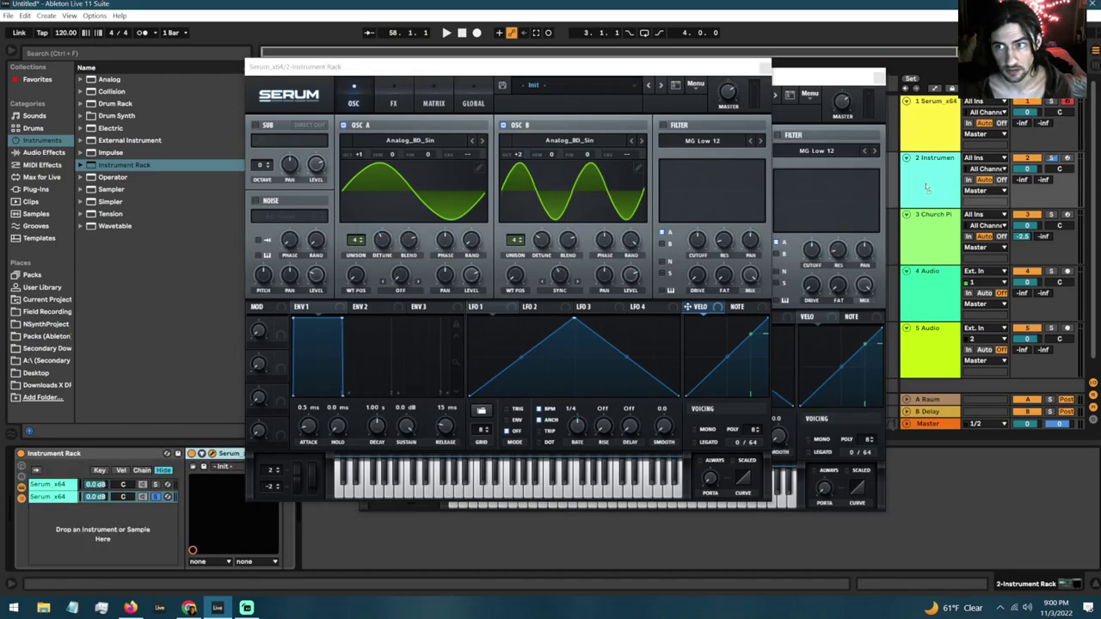
{"action": "left_click_drag", "start_coordinate": [76, 532], "coordinate": [77, 531]}
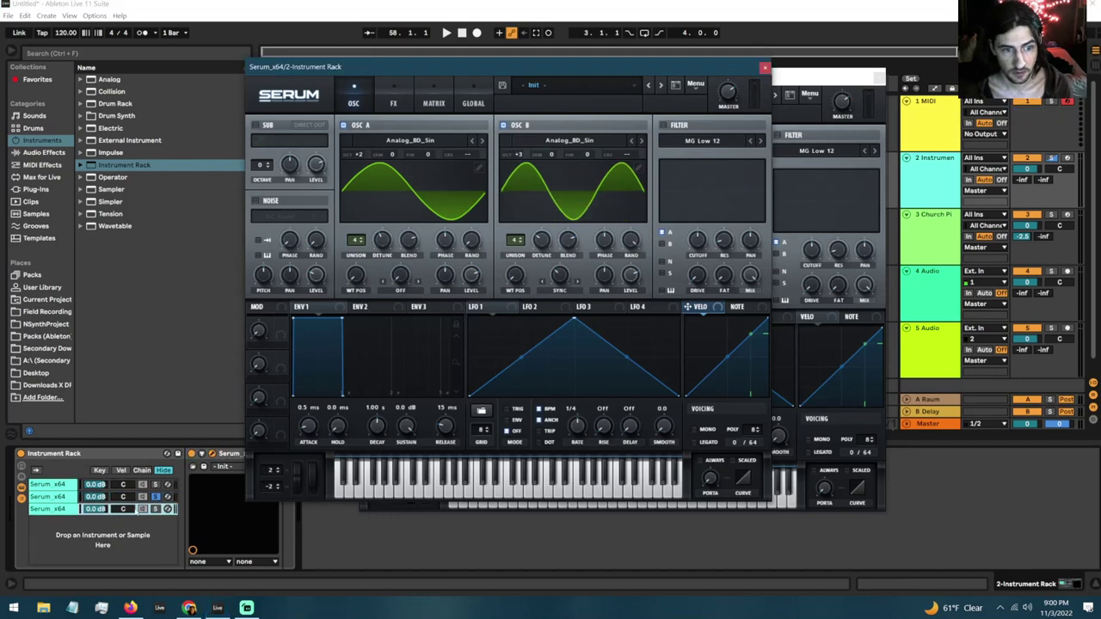
Record-arm the Instrument Rack track and solo the third chain briefly, leaving all chains unsoloed.
{"action": "left_click", "coordinate": [156, 510]}
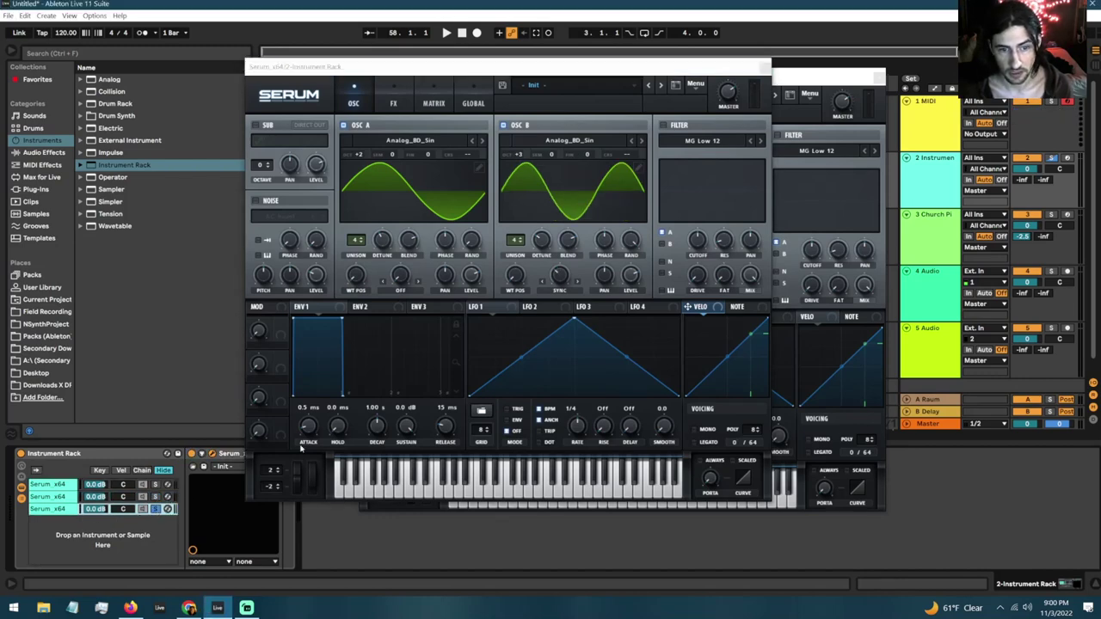
{"action": "left_click", "coordinate": [1067, 160]}
{"action": "left_click", "coordinate": [156, 510]}
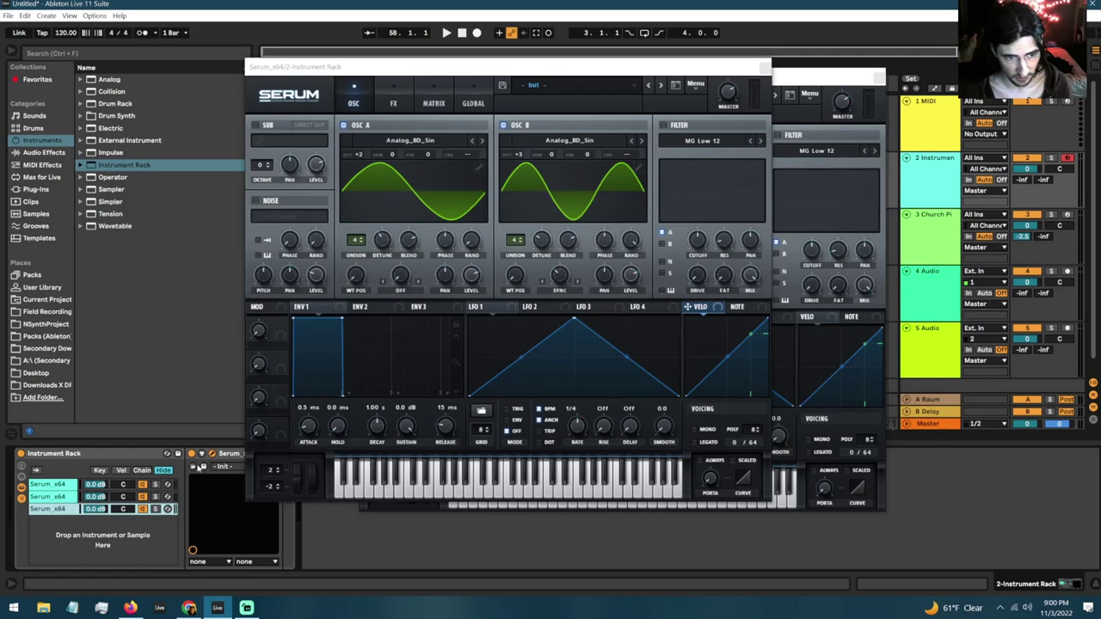
Copy the third chain's Serum device from the rack and paste it onto the empty first MIDI track.
{"action": "right_click", "coordinate": [230, 456]}
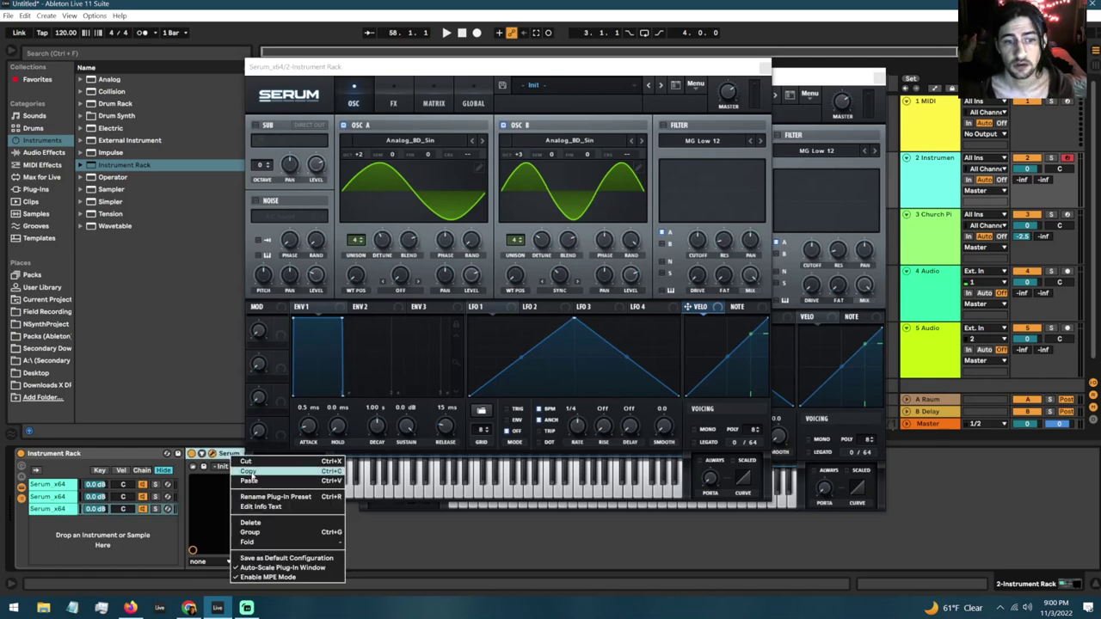
{"action": "left_click", "coordinate": [252, 474]}
{"action": "left_click", "coordinate": [937, 122]}
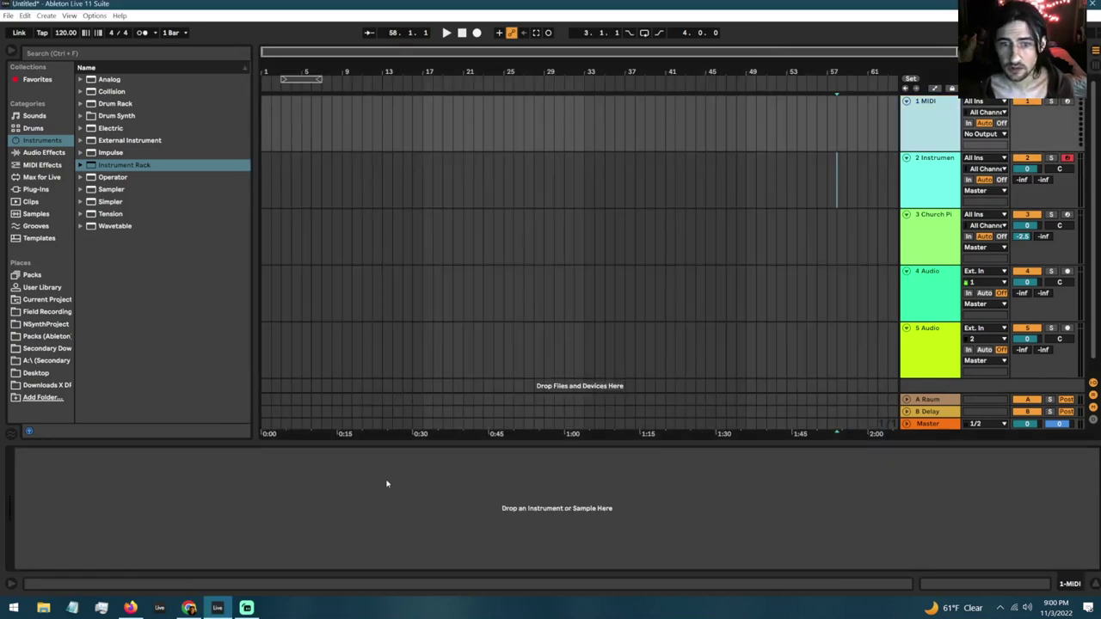
{"action": "right_click", "coordinate": [334, 505]}
{"action": "left_click", "coordinate": [348, 508]}
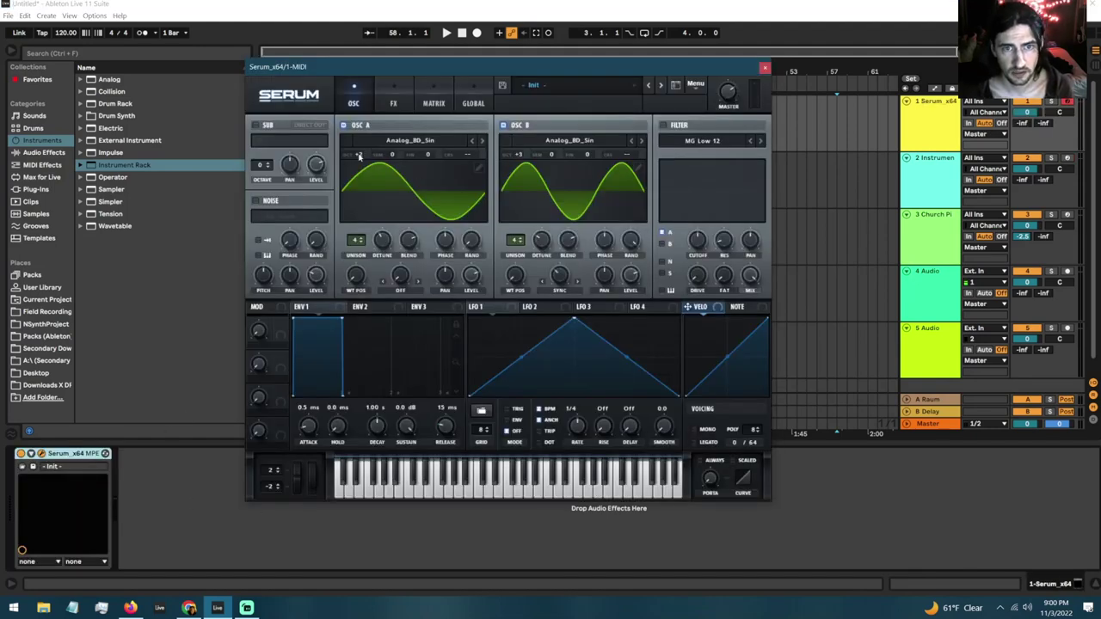
Set oscillator A's octave to +3 and oscillator B's to +4, and raise oscillator B's Sync warp amount.
{"action": "left_click_drag", "start_coordinate": [359, 157], "coordinate": [361, 149]}
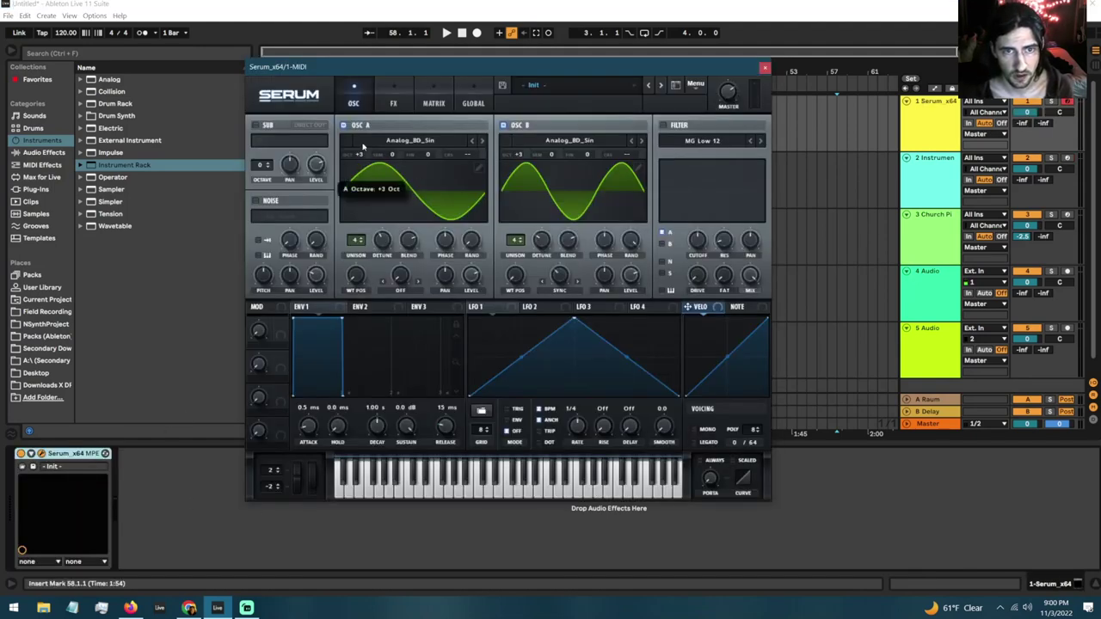
{"action": "left_click_drag", "start_coordinate": [509, 159], "coordinate": [508, 139]}
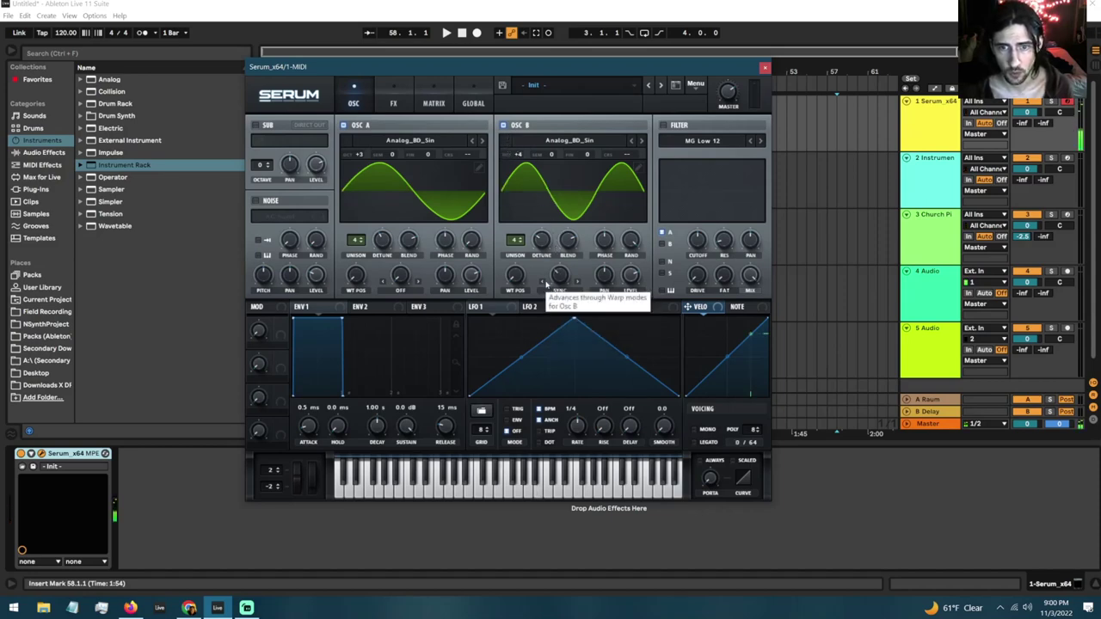
{"action": "mouse_move", "coordinate": [559, 277]}
{"action": "left_mouse_down"}
{"action": "mouse_move", "coordinate": [567, 319]}
{"action": "mouse_move", "coordinate": [566, 268]}
{"action": "mouse_move", "coordinate": [566, 282]}
{"action": "left_mouse_up"}
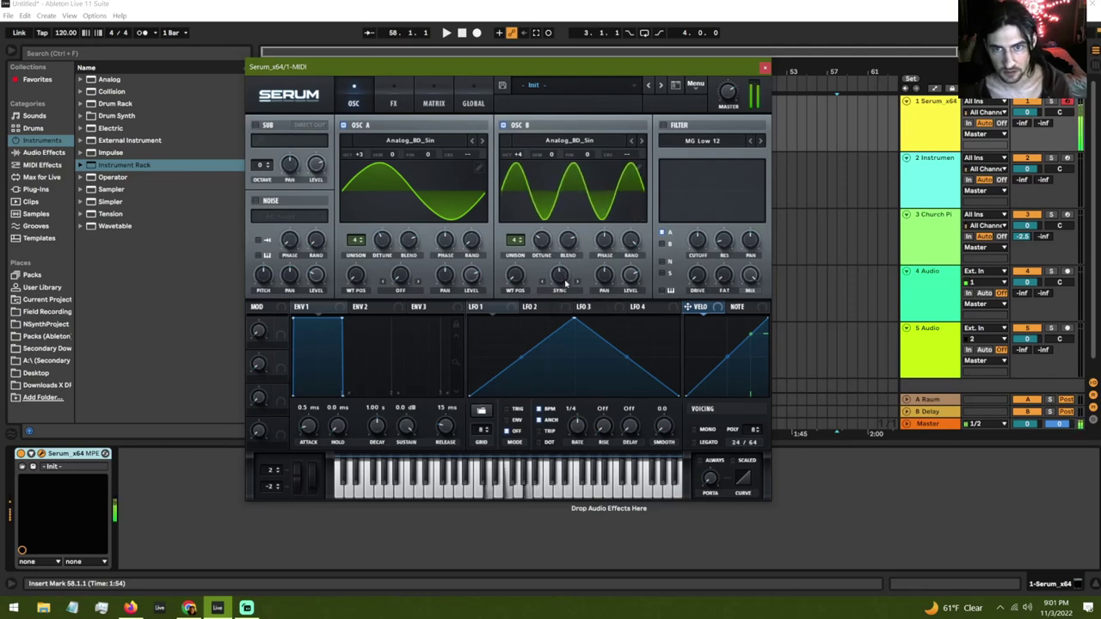
Adjust oscillator B's level by ear and close the Serum window.
{"action": "left_click_drag", "start_coordinate": [630, 279], "coordinate": [625, 338]}
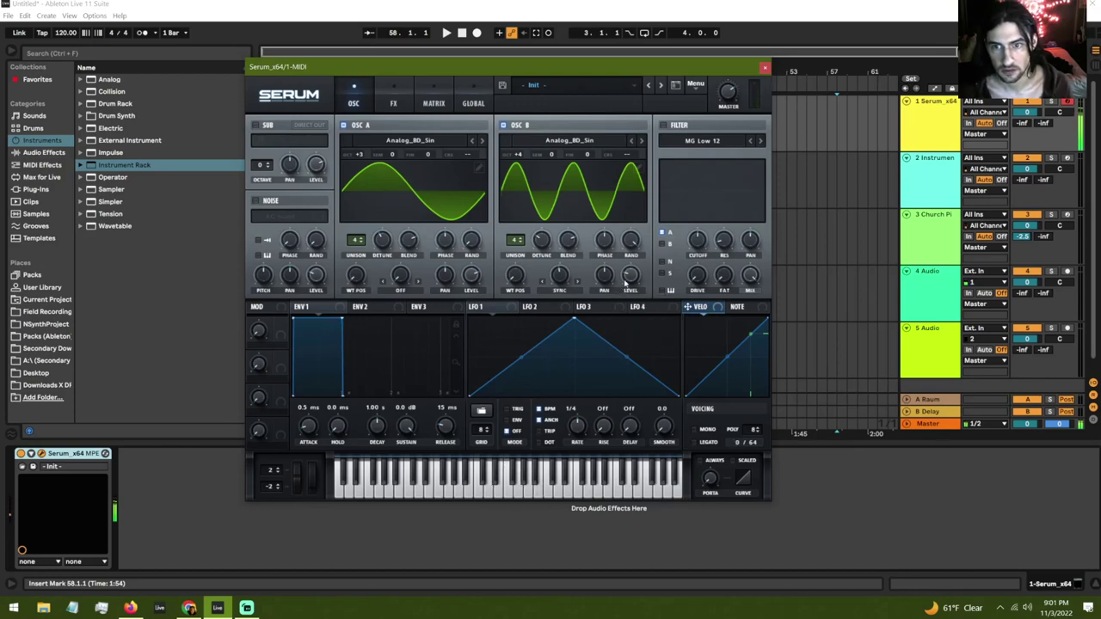
{"action": "left_click_drag", "start_coordinate": [634, 274], "coordinate": [635, 269]}
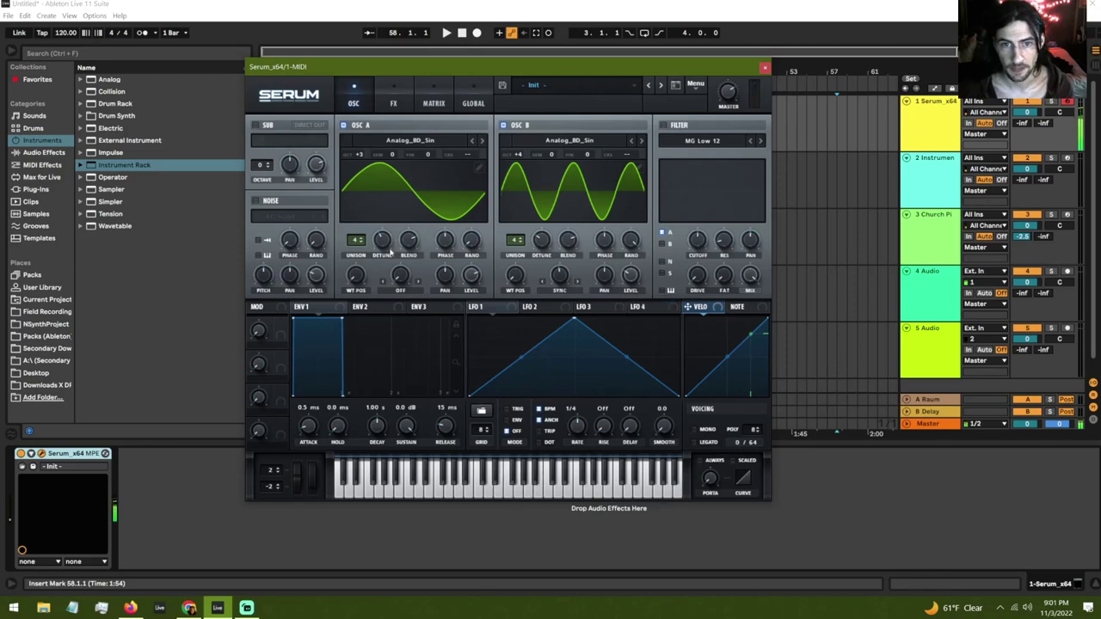
{"action": "left_click", "coordinate": [764, 68]}
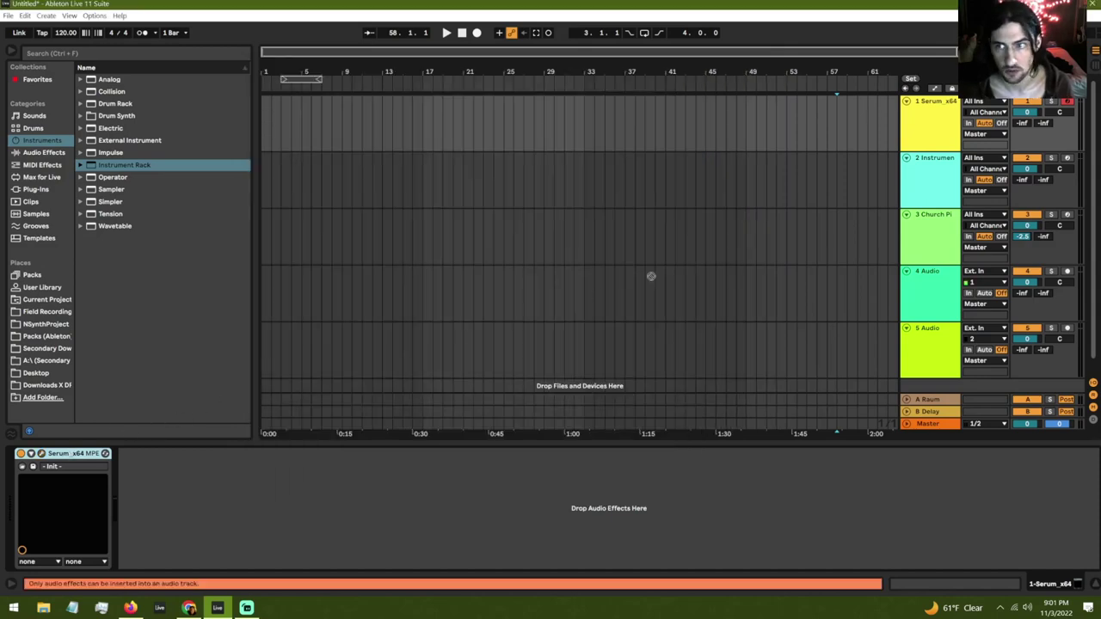
Move this Serum device into the Instrument Rack as its fourth chain and record-arm the rack track.
{"action": "left_click", "coordinate": [917, 181]}
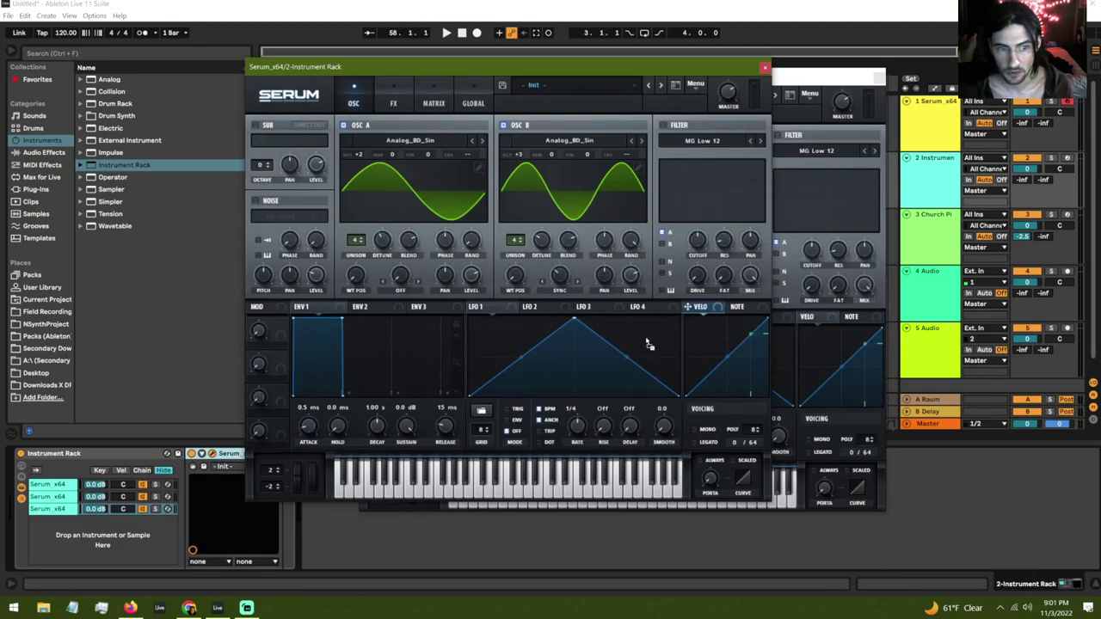
{"action": "left_click_drag", "start_coordinate": [103, 539], "coordinate": [101, 536]}
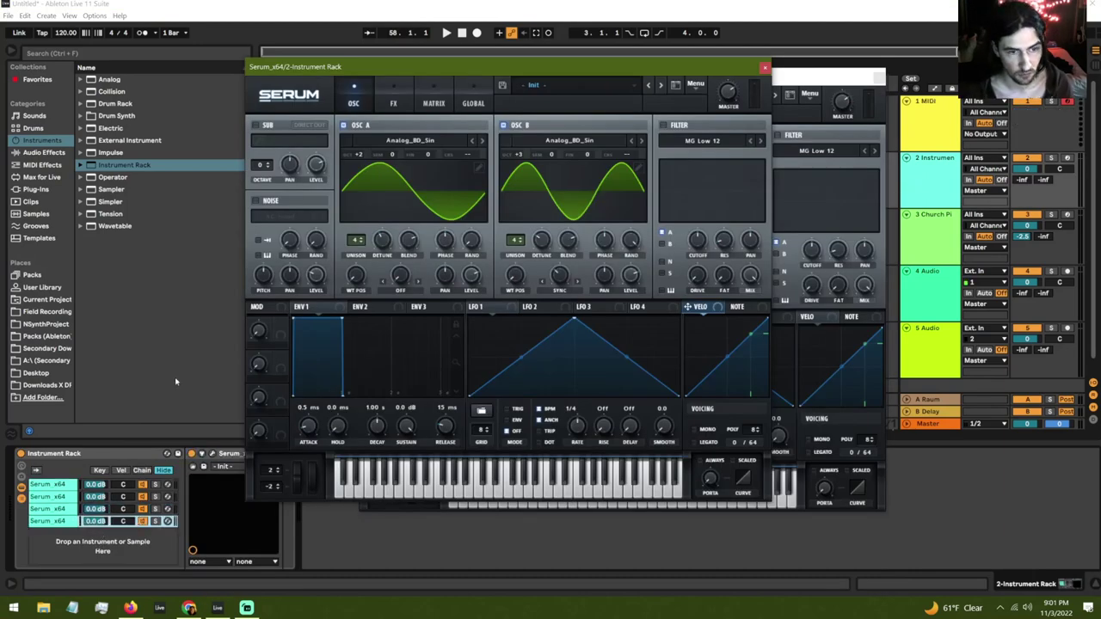
{"action": "left_click", "coordinate": [1066, 159]}
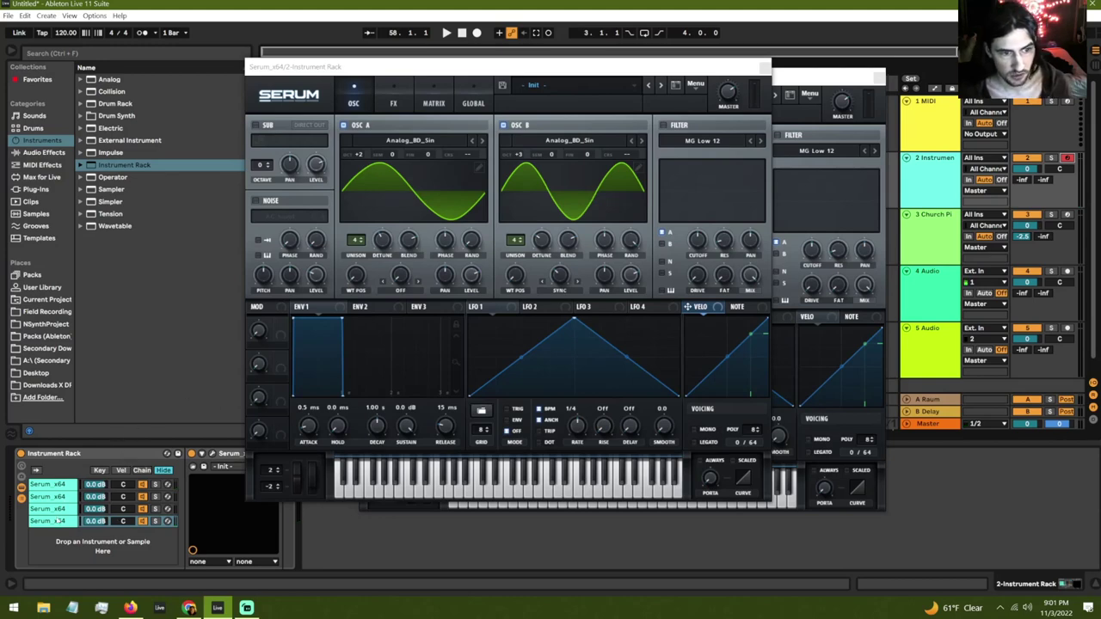
Copy the first chain's Serum device from the rack and paste it onto the empty first MIDI track.
{"action": "left_click", "coordinate": [62, 487]}
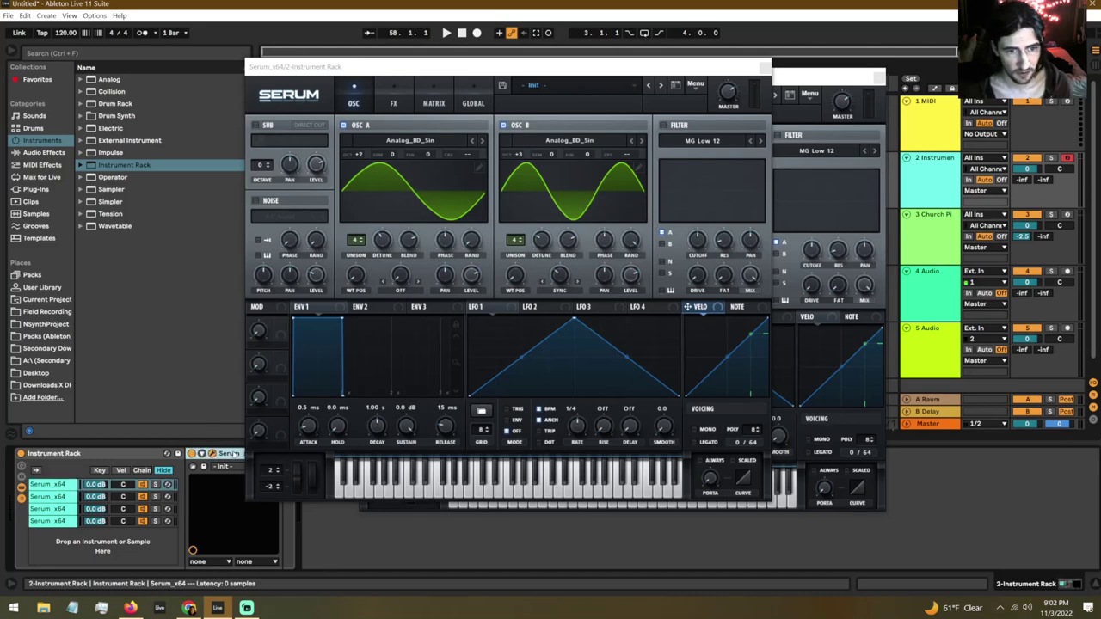
{"action": "right_click", "coordinate": [239, 456]}
{"action": "left_click", "coordinate": [245, 469]}
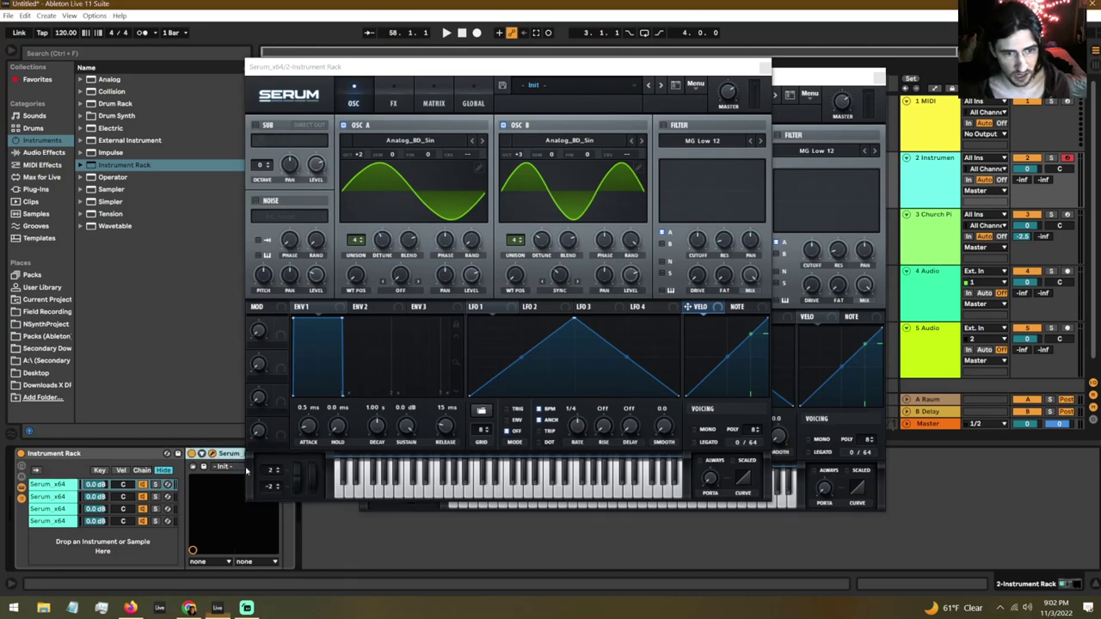
{"action": "left_click", "coordinate": [923, 140]}
{"action": "left_click", "coordinate": [214, 523]}
{"action": "right_click", "coordinate": [223, 490]}
{"action": "left_click", "coordinate": [252, 496]}
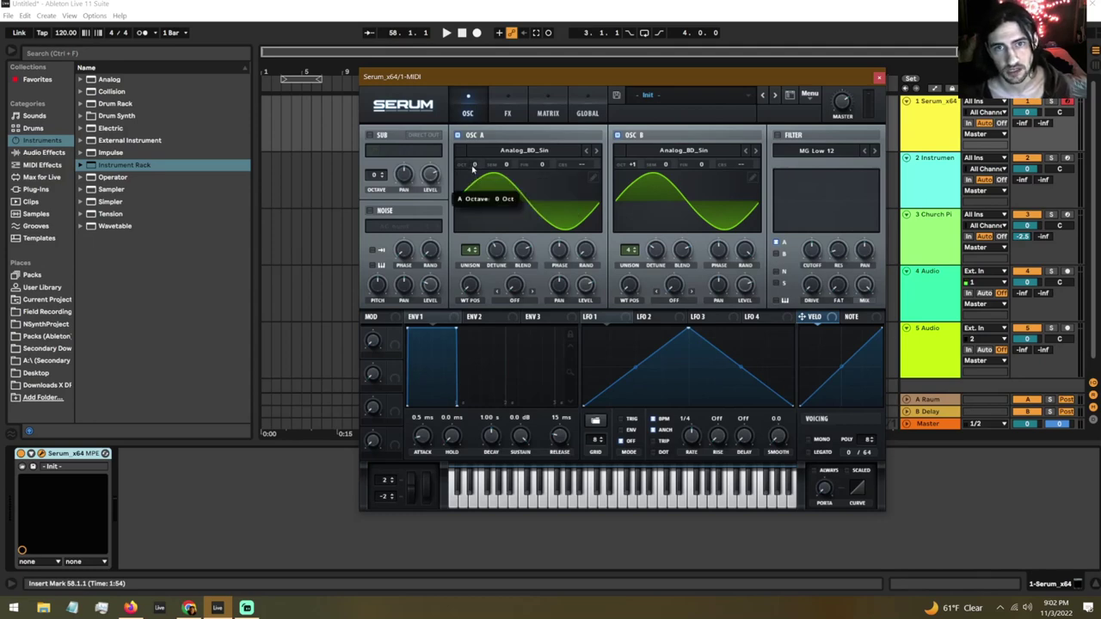
On the pasted Serum, set oscillator A's octave to -1 and oscillator B's to 0.
{"action": "left_click_drag", "start_coordinate": [473, 179], "coordinate": [473, 182]}
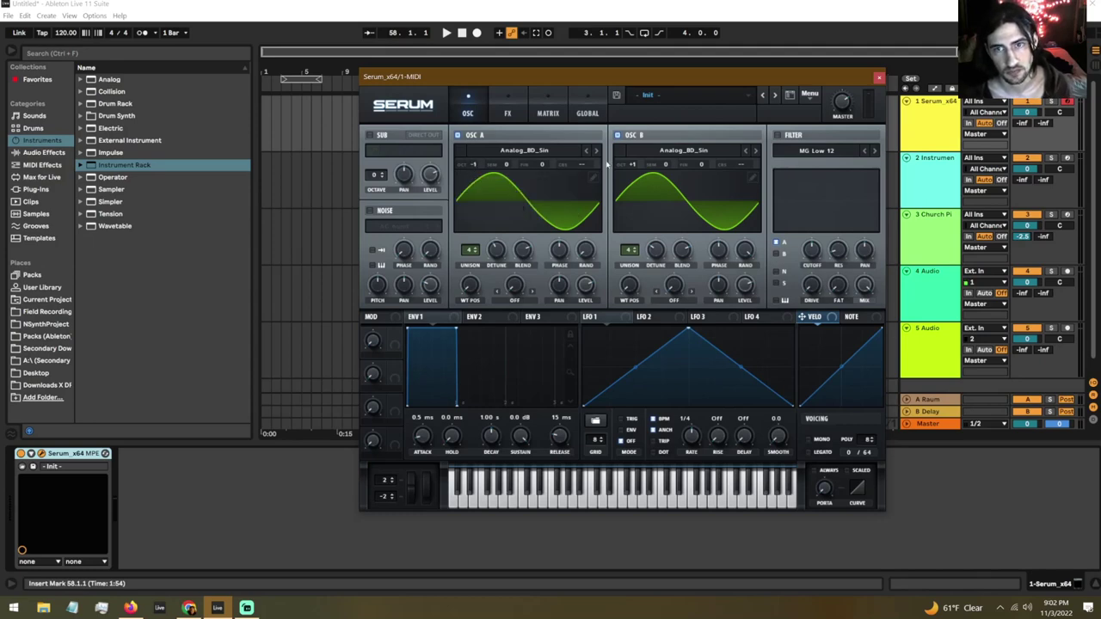
{"action": "left_click_drag", "start_coordinate": [632, 166], "coordinate": [632, 175]}
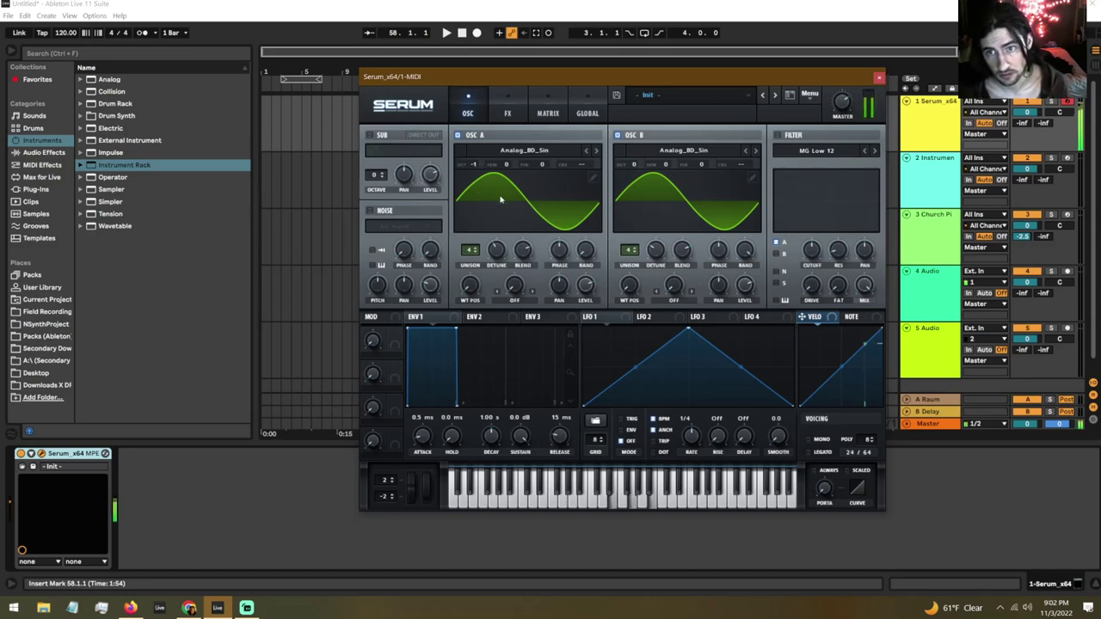
Set oscillator B's warp mode to Sync and raise its warp amount until the wave display shows about three cycles.
{"action": "left_click", "coordinate": [674, 296]}
{"action": "left_click", "coordinate": [704, 28]}
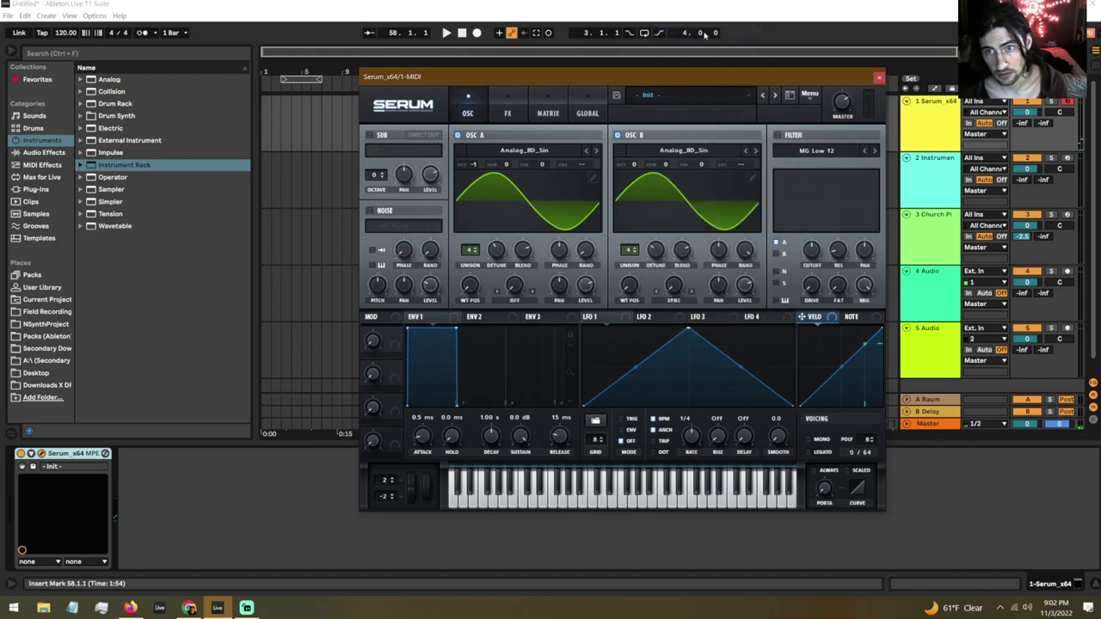
{"action": "left_click_drag", "start_coordinate": [675, 295], "coordinate": [676, 235]}
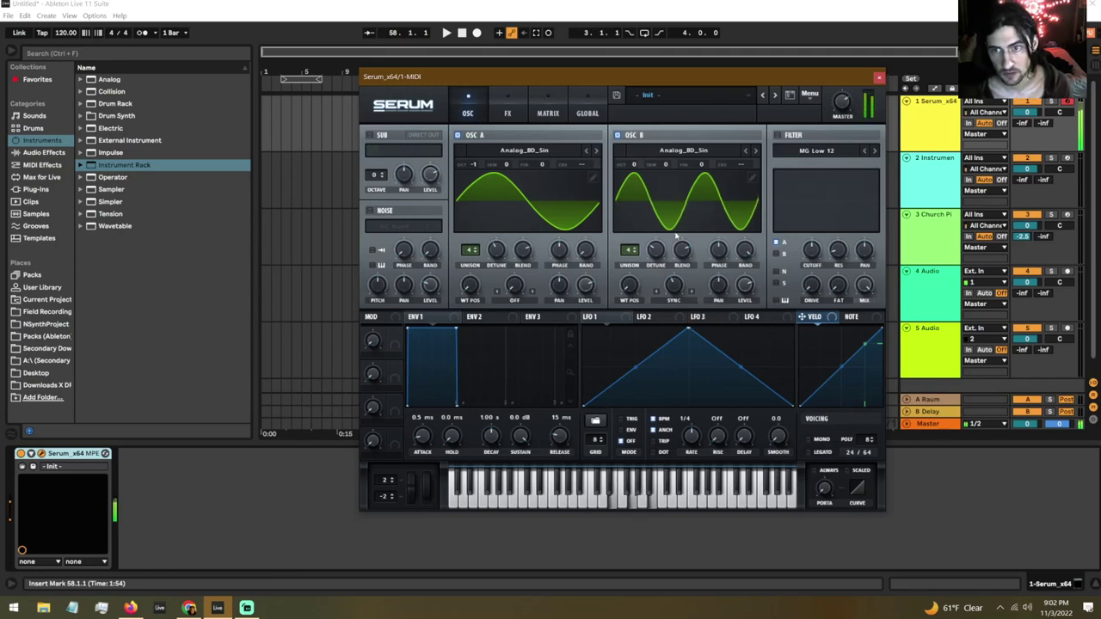
{"action": "left_click_drag", "start_coordinate": [673, 295], "coordinate": [676, 284]}
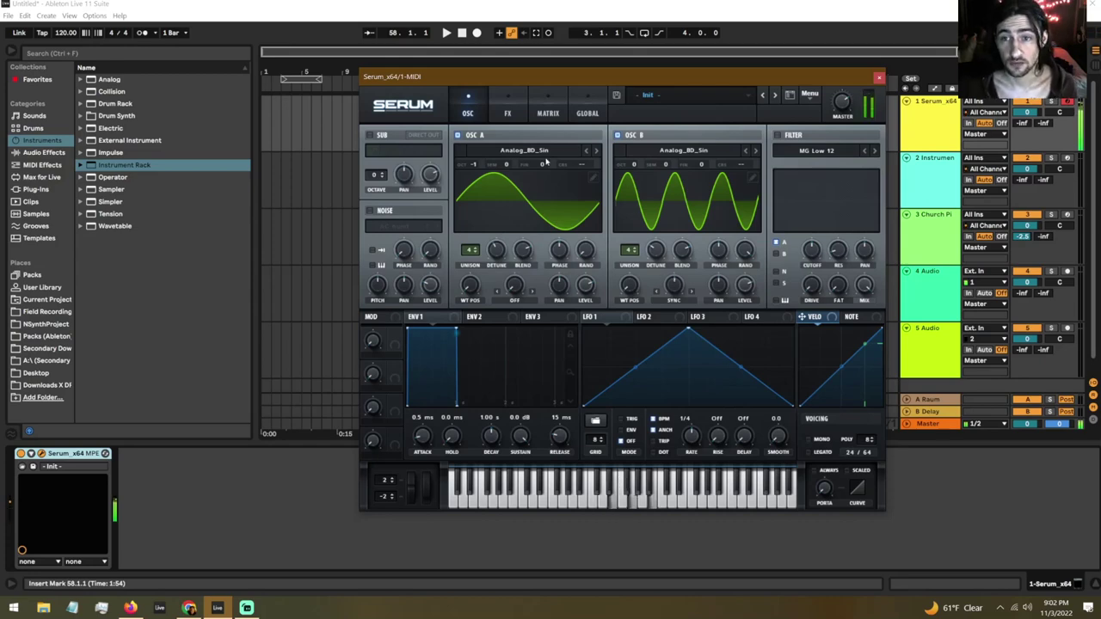
Adjust the chorus mix in Serum's effects and close the Serum window.
{"action": "left_click", "coordinate": [508, 108]}
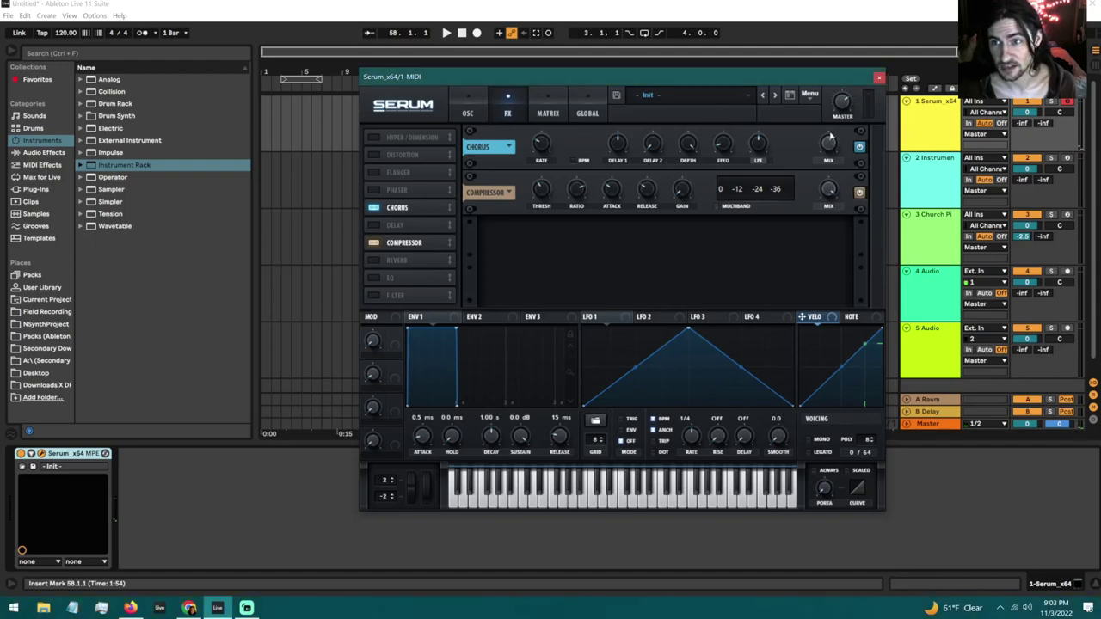
{"action": "left_click_drag", "start_coordinate": [831, 130], "coordinate": [831, 135]}
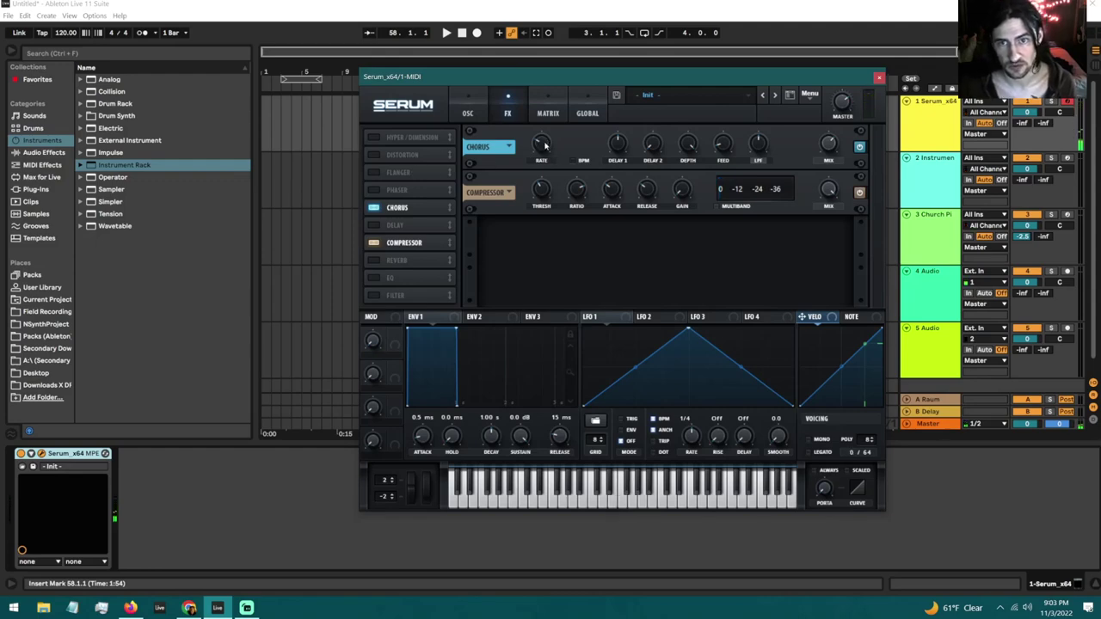
{"action": "left_click", "coordinate": [879, 79]}
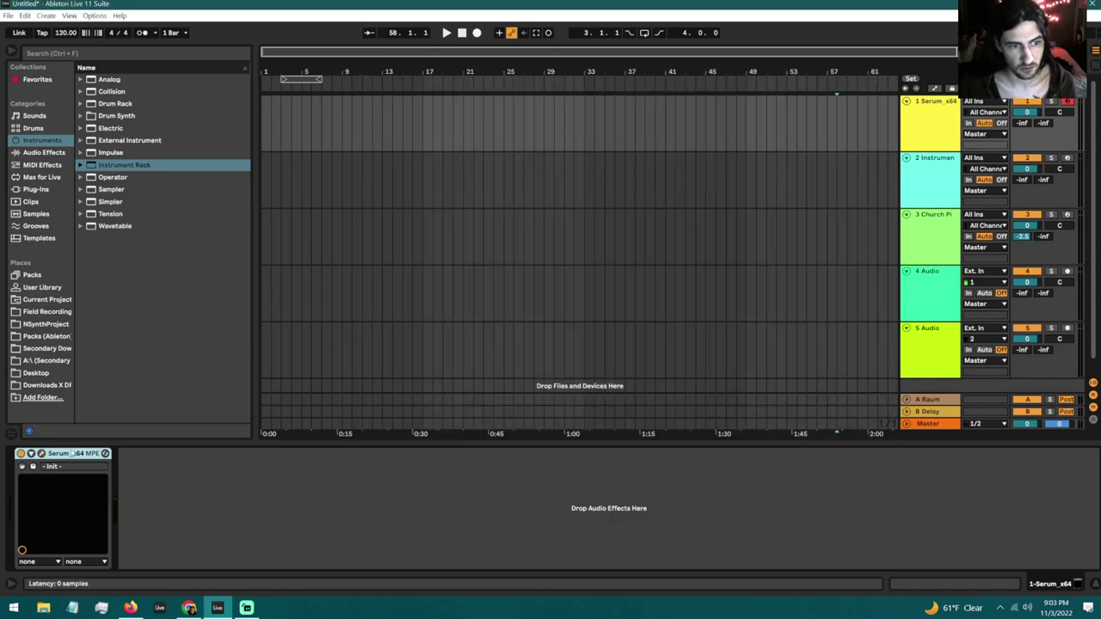
Add the low-octave Serum device to the Instrument Rack as its fifth chain and record-arm the rack track.
{"action": "left_click", "coordinate": [923, 187]}
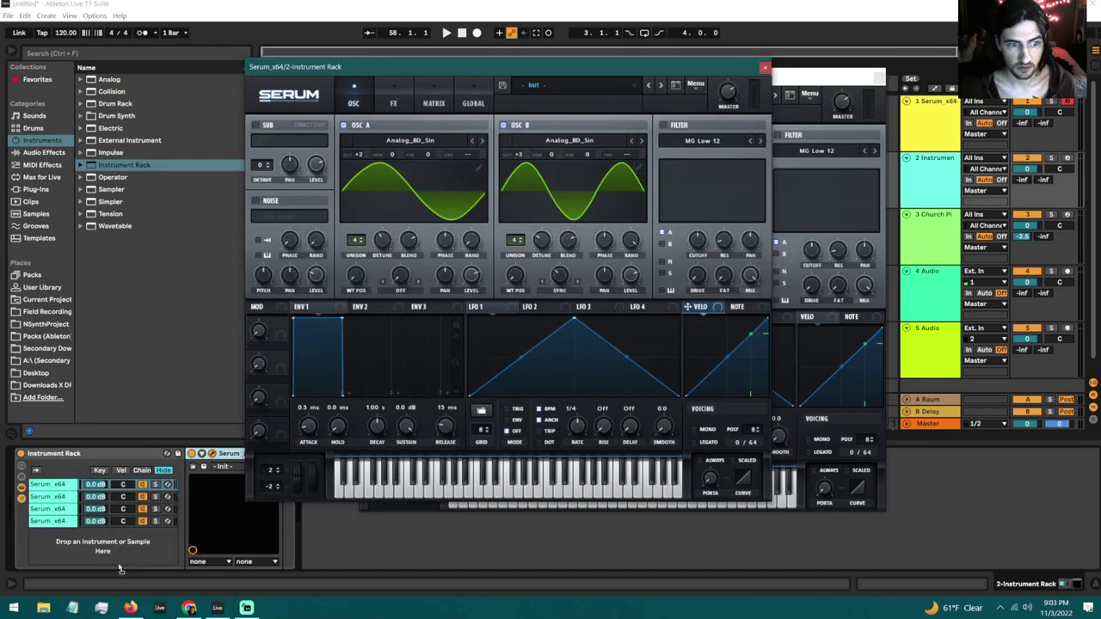
{"action": "left_click_drag", "start_coordinate": [107, 548], "coordinate": [108, 548]}
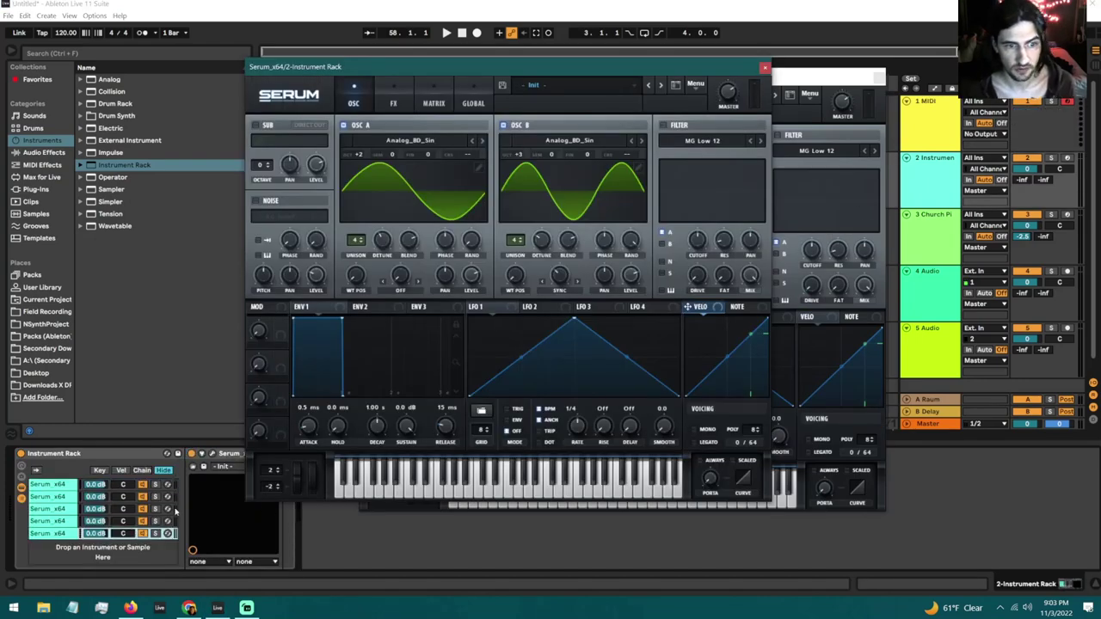
{"action": "left_click", "coordinate": [1067, 158]}
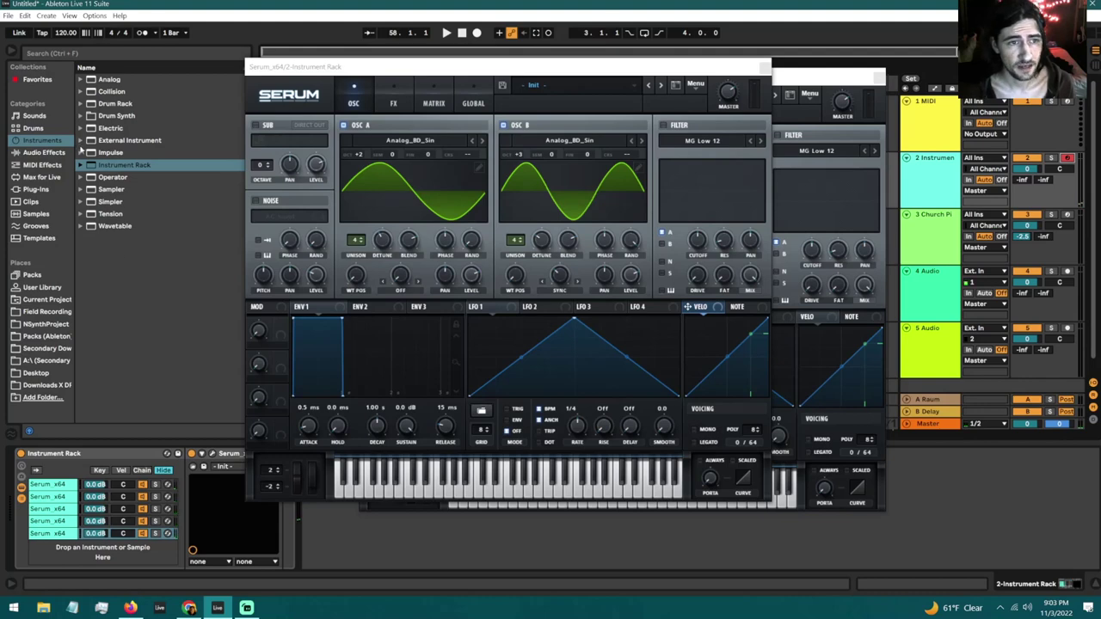
Add an EQ Eight after the Instrument Rack and close both open Serum windows.
{"action": "left_click", "coordinate": [36, 153]}
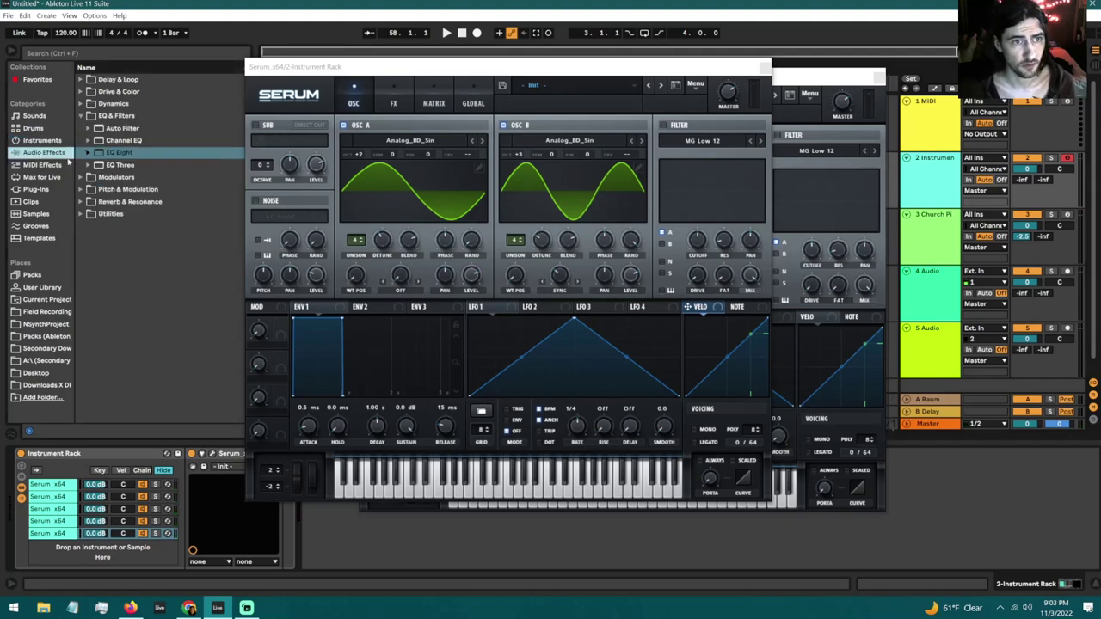
{"action": "left_click_drag", "start_coordinate": [120, 153], "coordinate": [342, 534]}
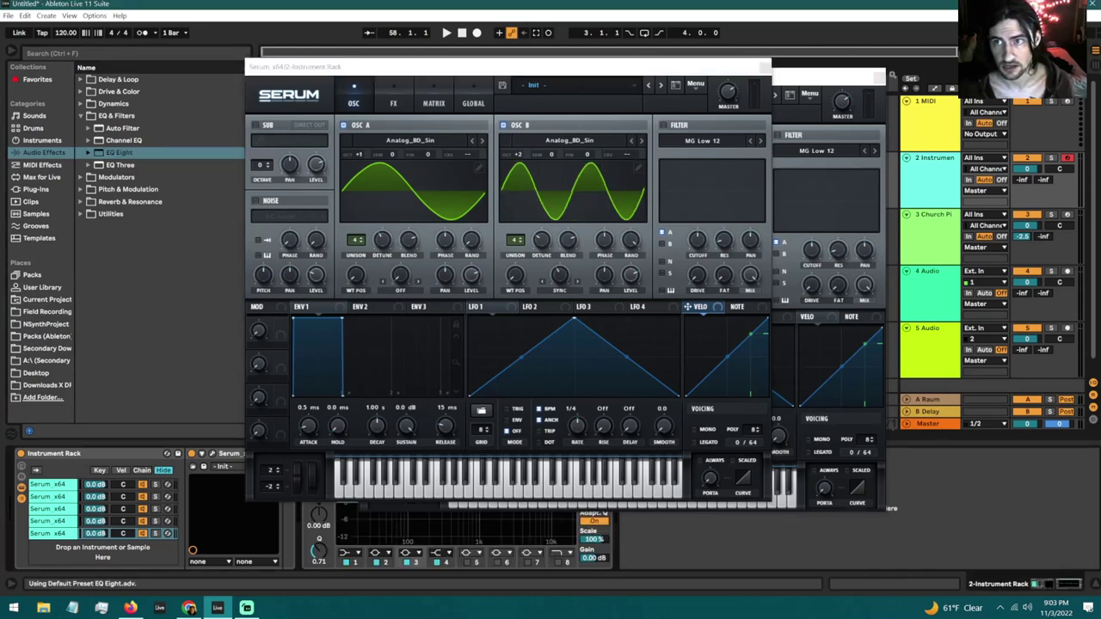
{"action": "left_click", "coordinate": [878, 77]}
{"action": "left_click", "coordinate": [765, 67]}
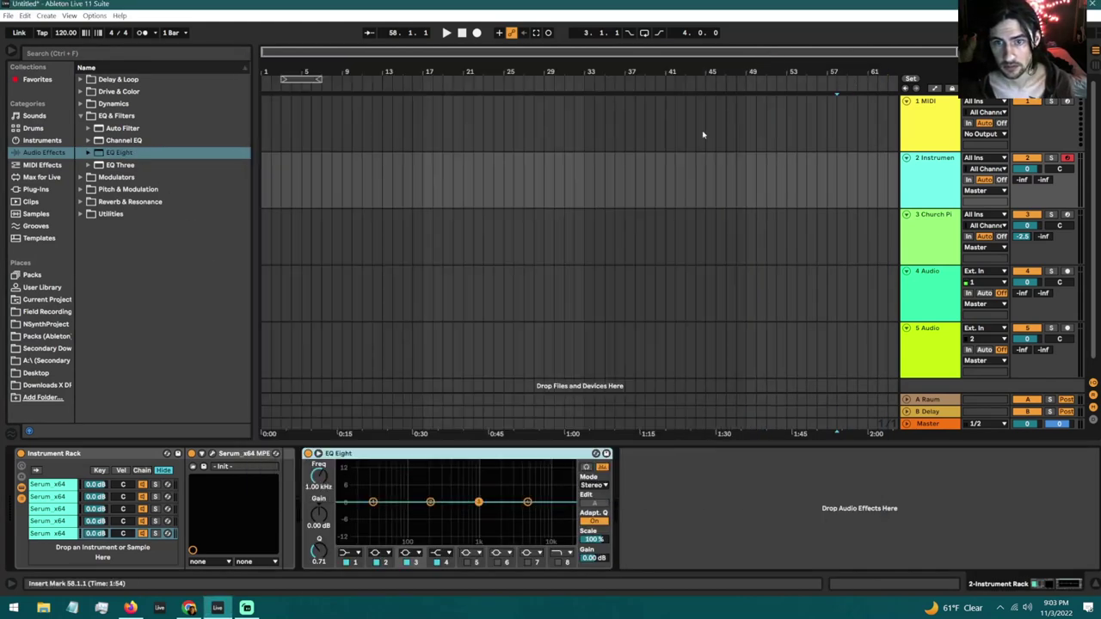
In EQ Eight, make band 1 a low cut at about 89 Hz with Q 0.85 and dip band 3 to about -1.6 dB near 900 Hz.
{"action": "left_click", "coordinate": [357, 552]}
{"action": "left_click", "coordinate": [361, 495]}
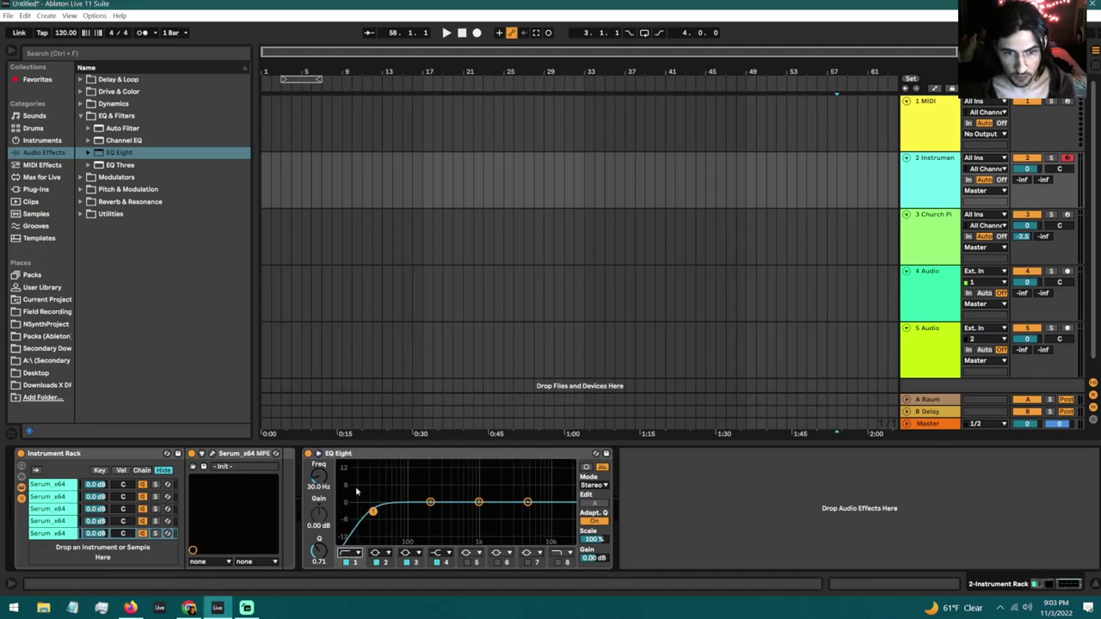
{"action": "left_click_drag", "start_coordinate": [373, 512], "coordinate": [406, 510]}
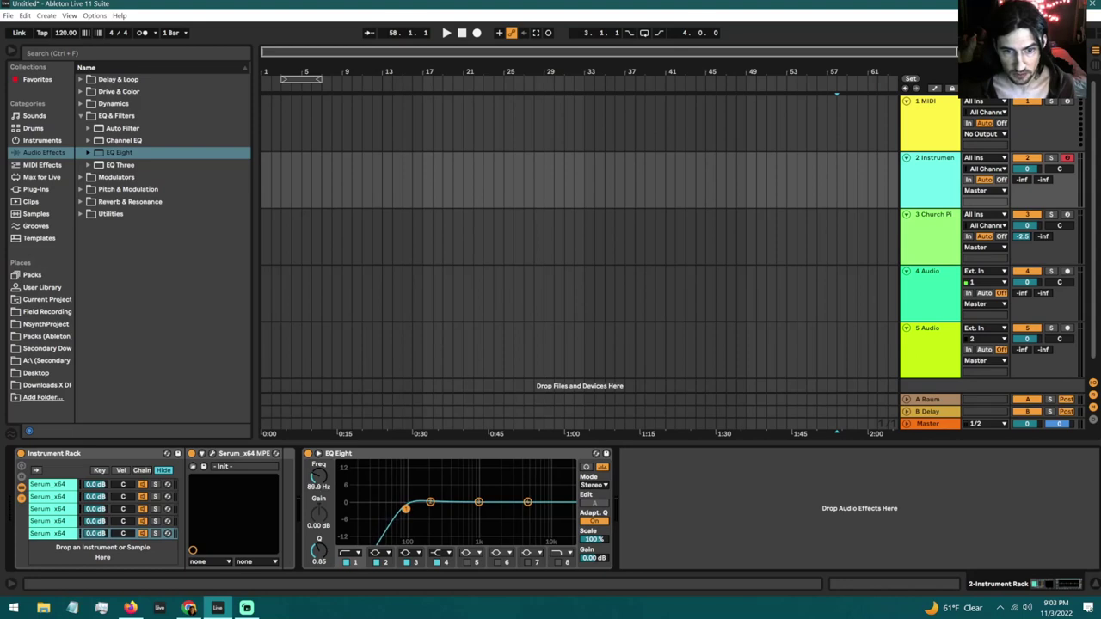
{"action": "left_click", "coordinate": [478, 503]}
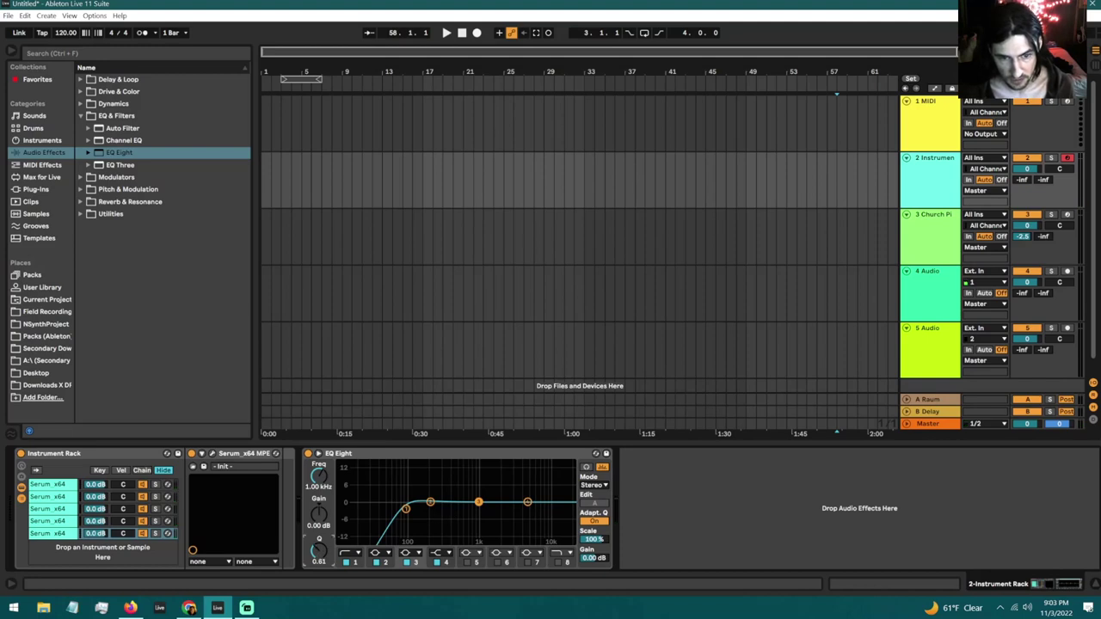
{"action": "left_click_drag", "start_coordinate": [478, 503], "coordinate": [475, 507]}
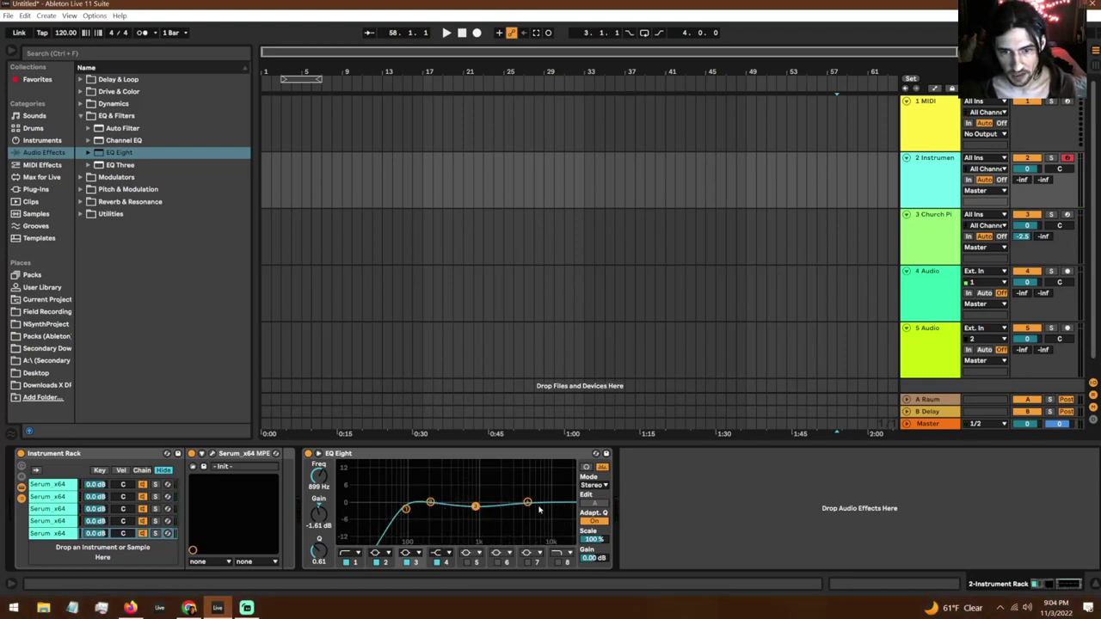
Activate EQ Eight's band 5 and try it as a high cut at about 10.2 kHz.
{"action": "left_click", "coordinate": [470, 562]}
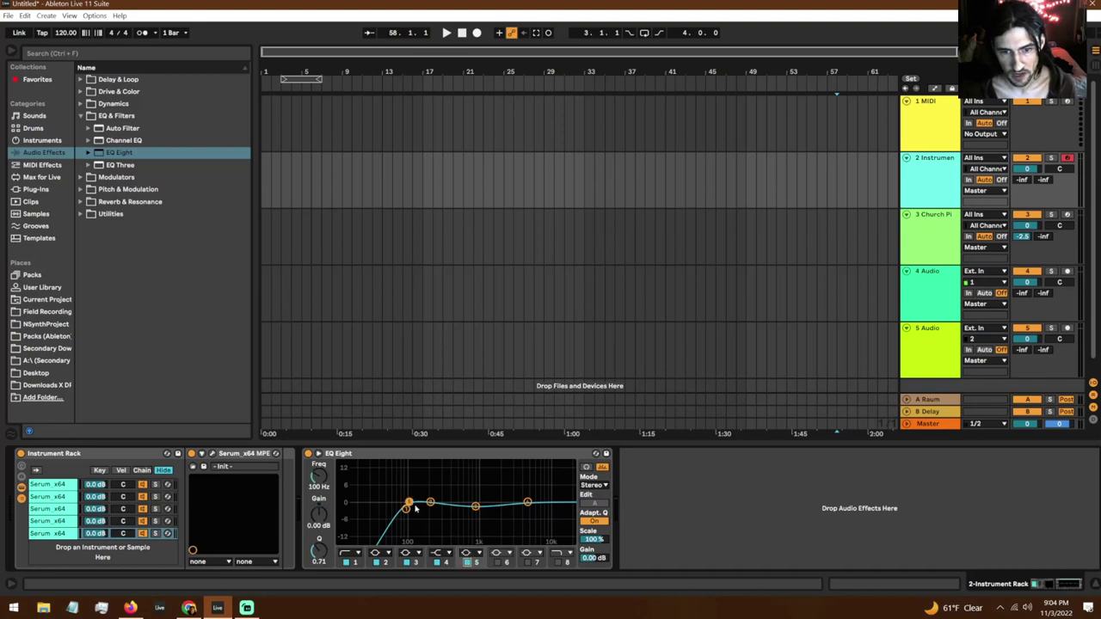
{"action": "left_click_drag", "start_coordinate": [410, 504], "coordinate": [545, 503]}
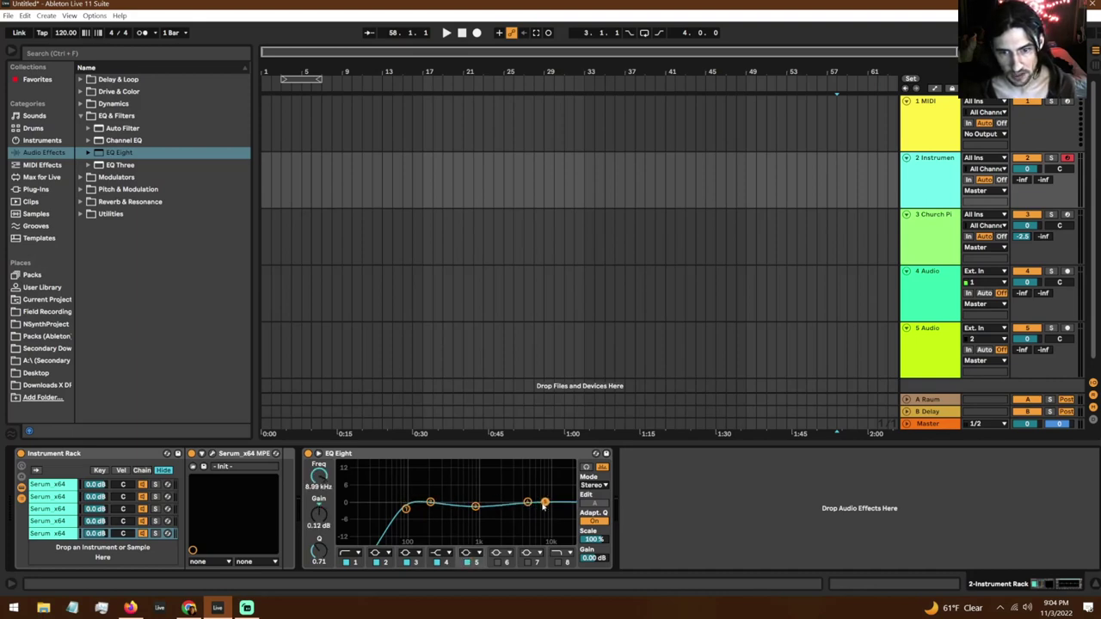
{"action": "left_click", "coordinate": [475, 555]}
{"action": "left_click", "coordinate": [474, 540]}
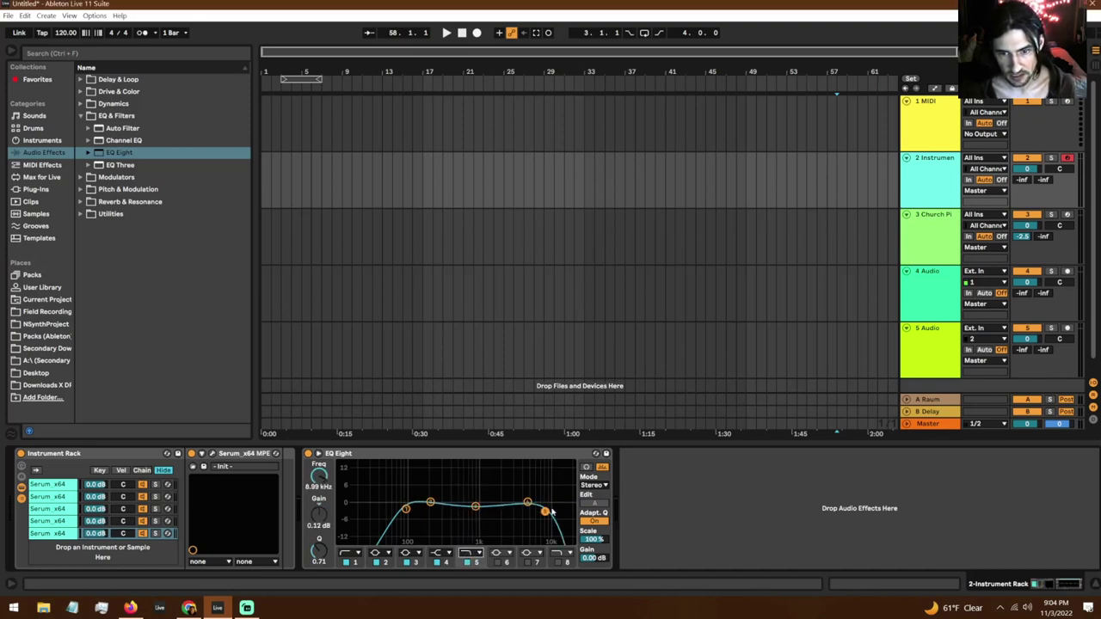
{"action": "left_click_drag", "start_coordinate": [551, 511], "coordinate": [554, 509]}
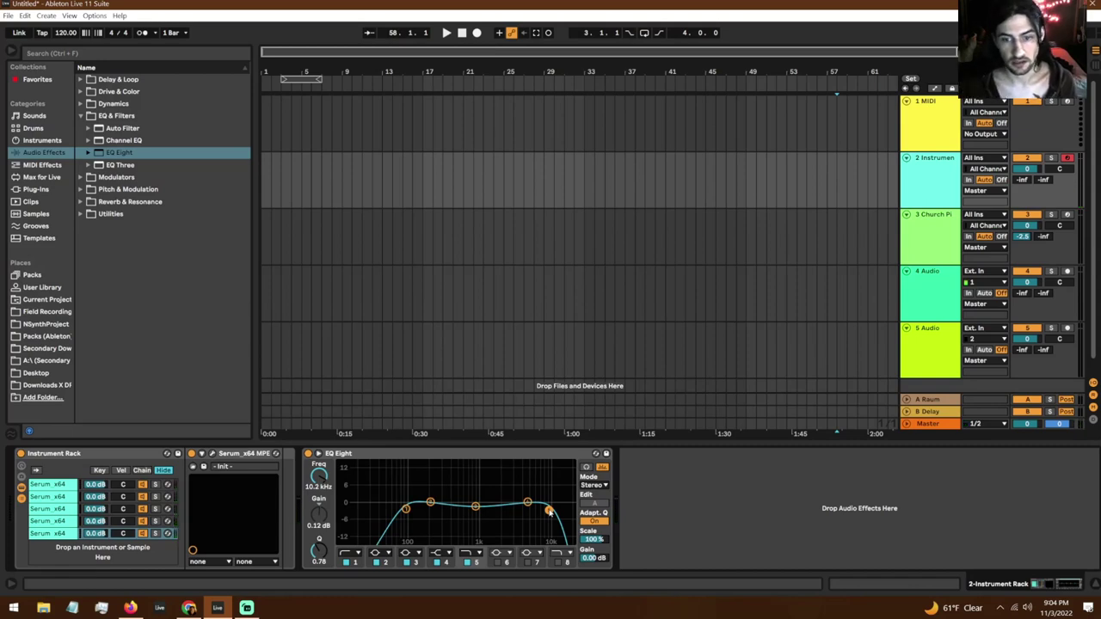
Play notes while moving the high cut to about 11.4 kHz, compare the sound with and without band 5, and leave it off.
{"action": "key", "text": "x"}
{"action": "key", "text": "a"}
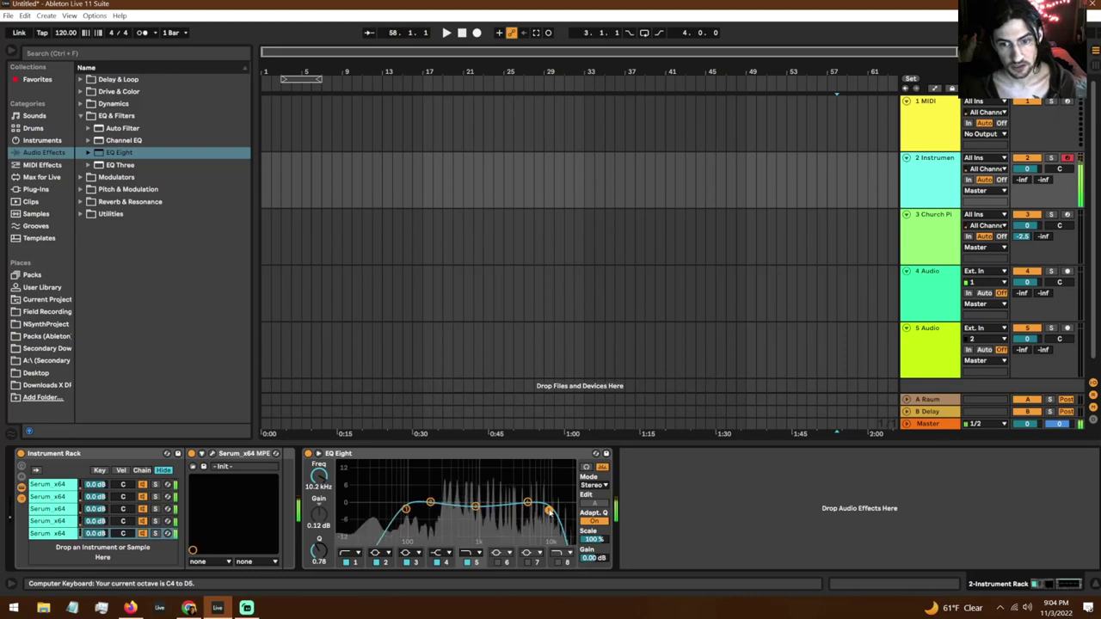
{"action": "left_click_drag", "start_coordinate": [550, 512], "coordinate": [552, 515]}
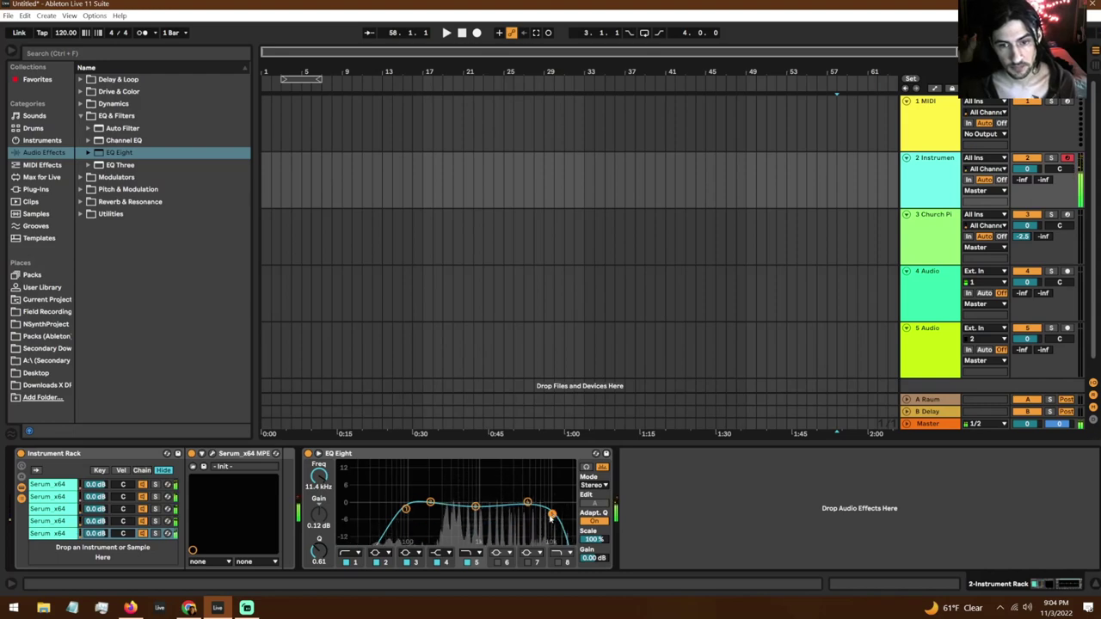
{"action": "left_click", "coordinate": [470, 563]}
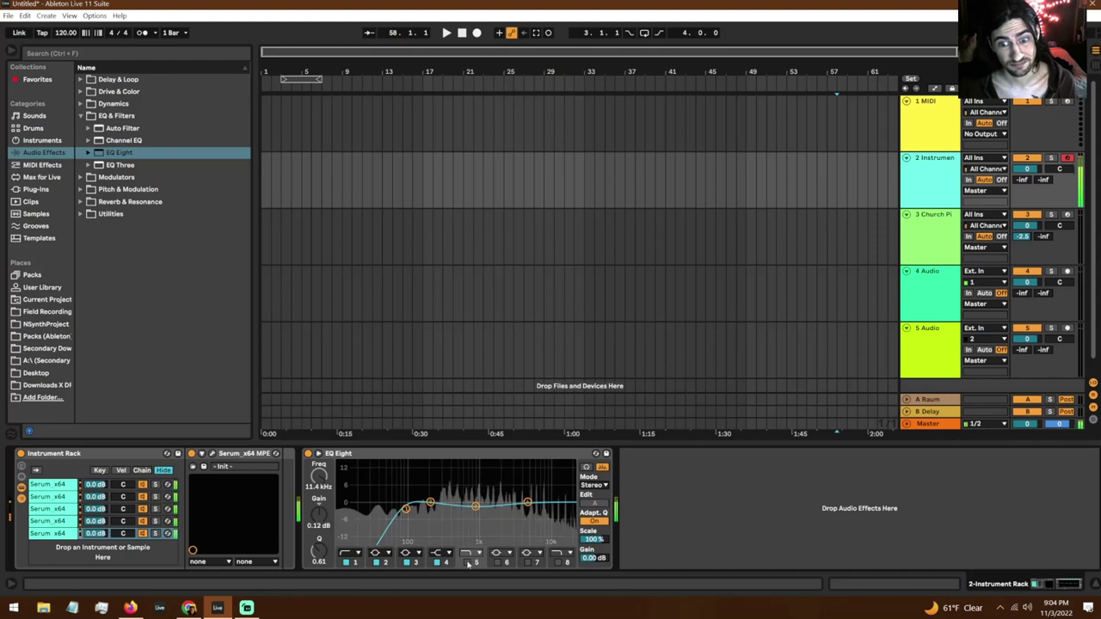
{"action": "left_click", "coordinate": [468, 563]}
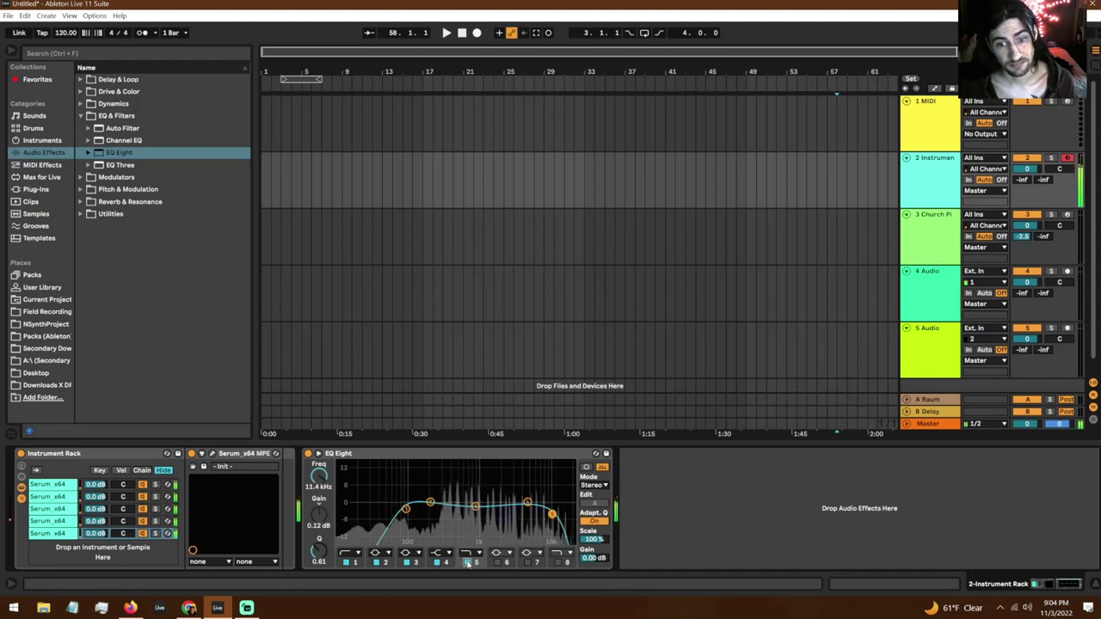
{"action": "left_click", "coordinate": [468, 563]}
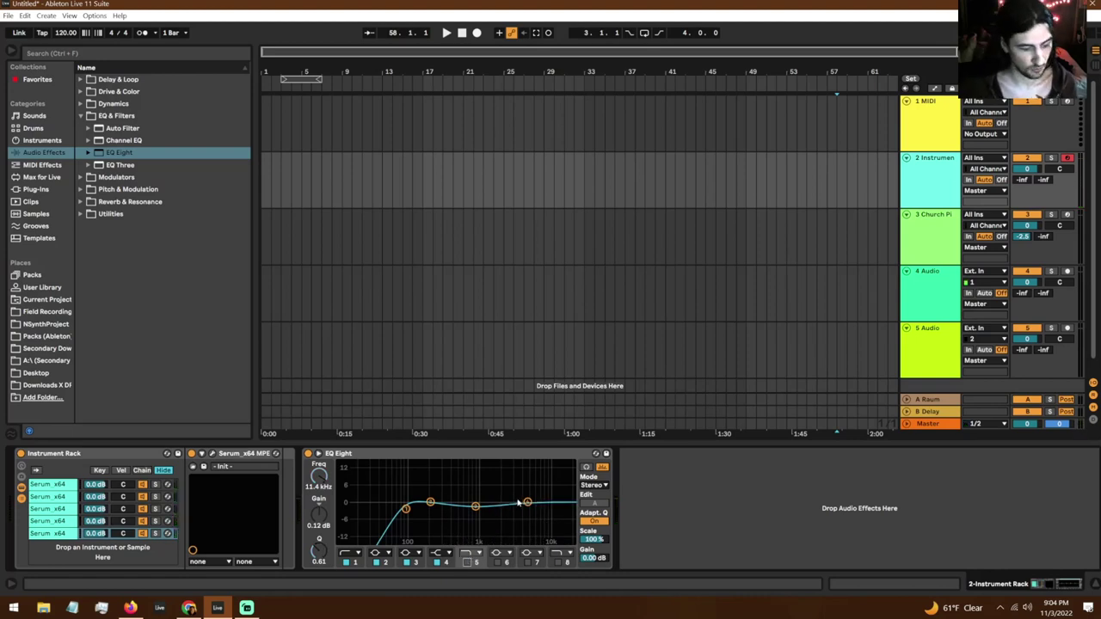
Play a note and lower EQ Eight's band 4 to about -0.87 dB at 4.74 kHz.
{"action": "key", "text": "x"}
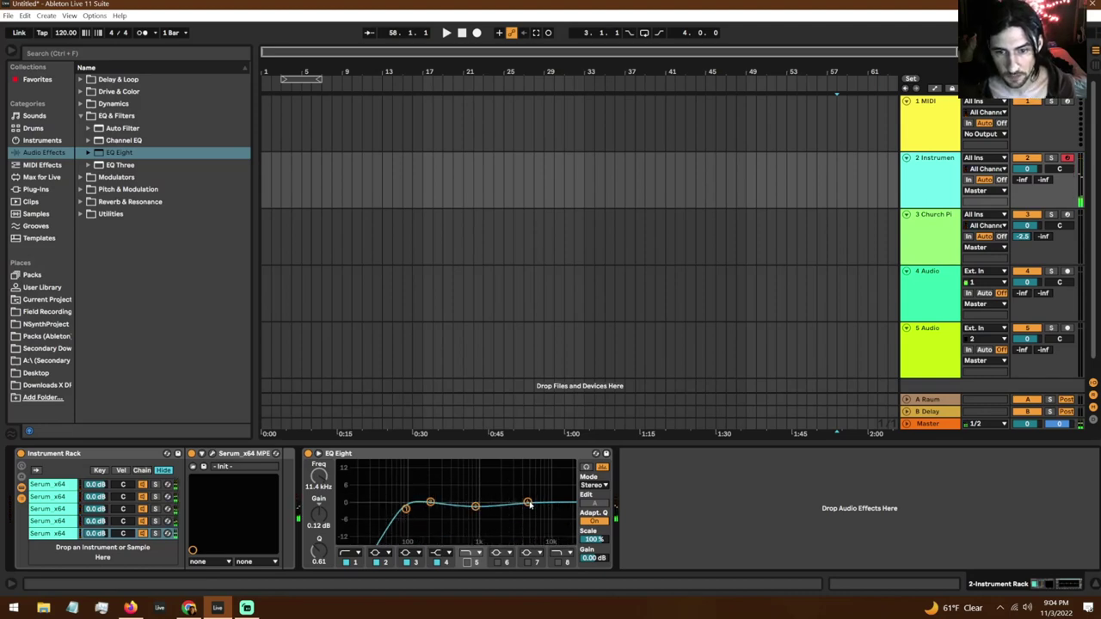
{"action": "left_click", "coordinate": [527, 504]}
{"action": "left_click_drag", "start_coordinate": [528, 503], "coordinate": [526, 505]}
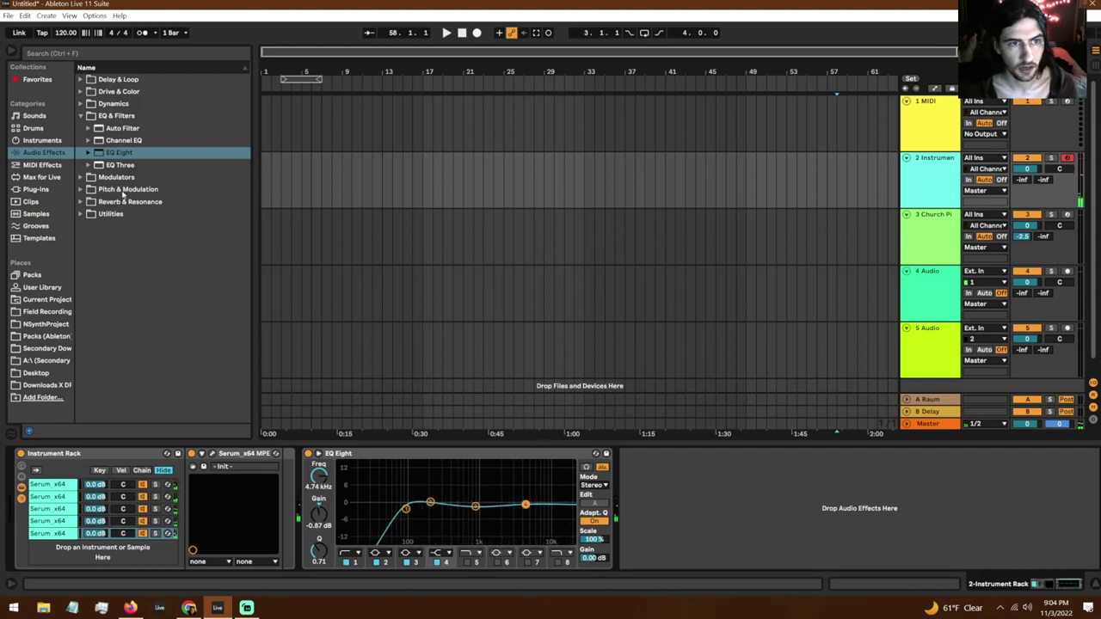
Find Chorus-Ensemble among the pitch and modulation audio effects and add it after EQ Eight.
{"action": "left_click", "coordinate": [34, 165]}
{"action": "left_click", "coordinate": [40, 177]}
{"action": "left_click", "coordinate": [43, 166]}
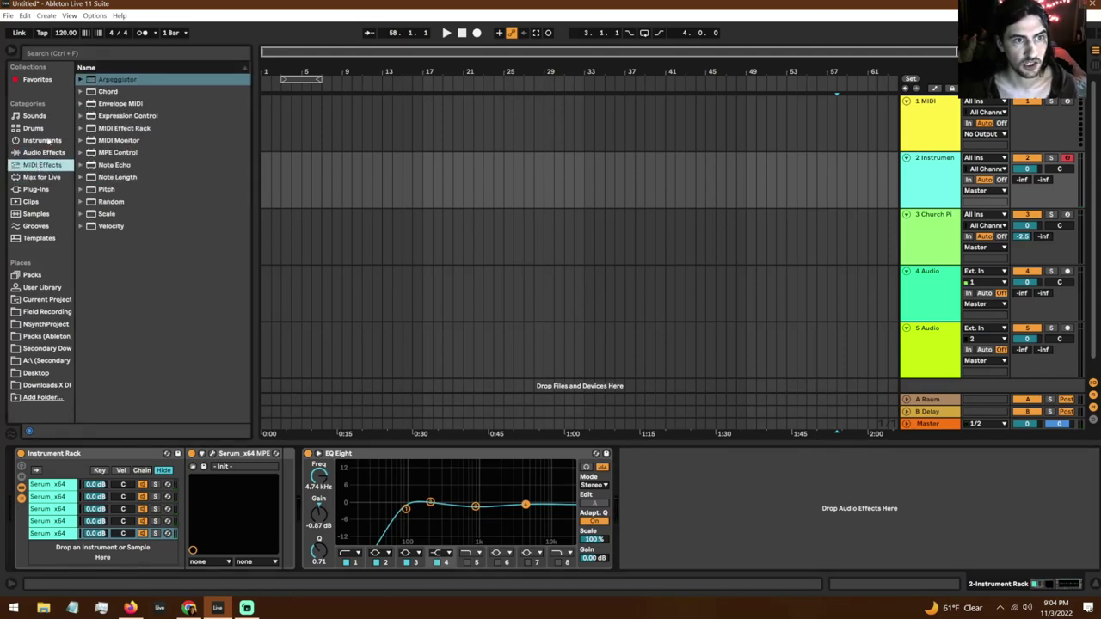
{"action": "left_click", "coordinate": [49, 140]}
{"action": "left_click", "coordinate": [46, 153]}
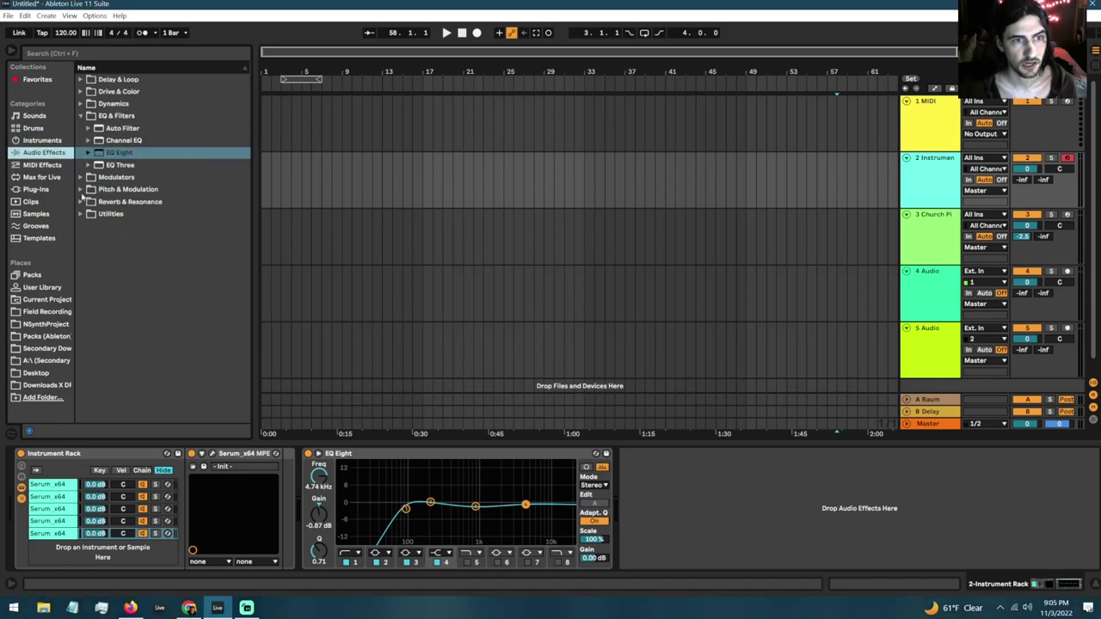
{"action": "left_click", "coordinate": [81, 201]}
{"action": "left_click", "coordinate": [81, 190]}
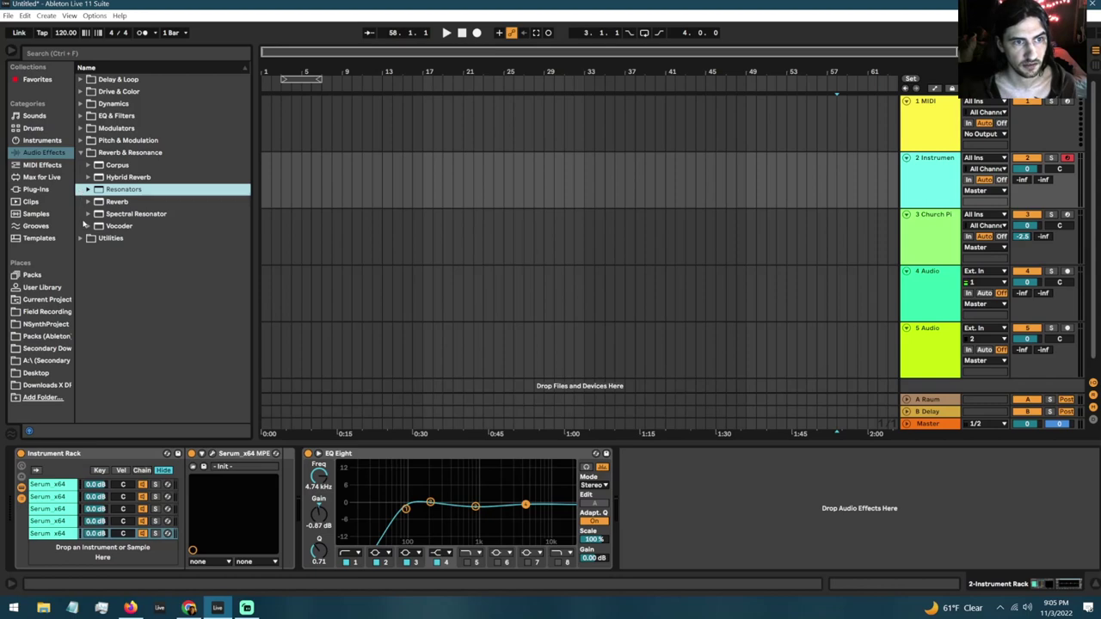
{"action": "left_click", "coordinate": [81, 141]}
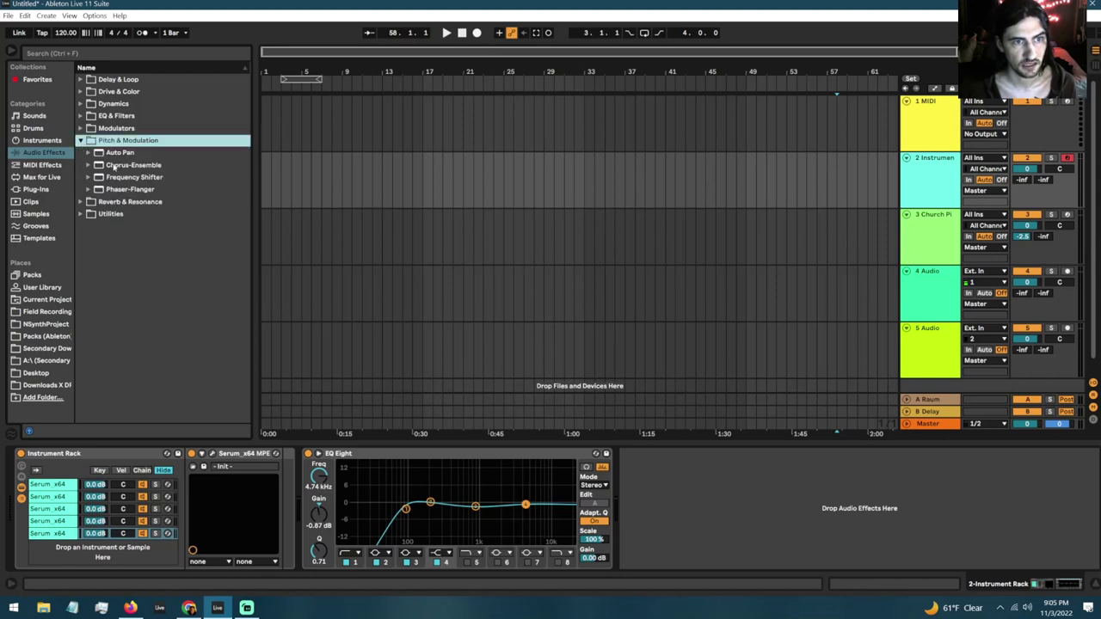
{"action": "left_click_drag", "start_coordinate": [115, 166], "coordinate": [674, 505]}
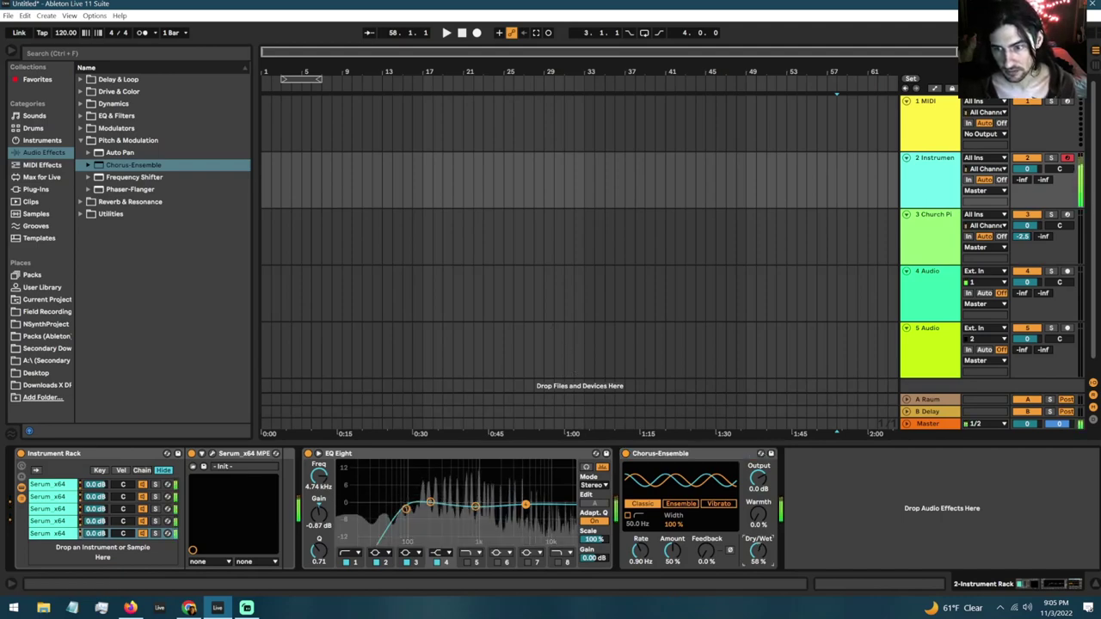
Set the Chorus-Ensemble's dry/wet to 48% and its warmth to 0.8%.
{"action": "left_click_drag", "start_coordinate": [758, 551], "coordinate": [758, 562]}
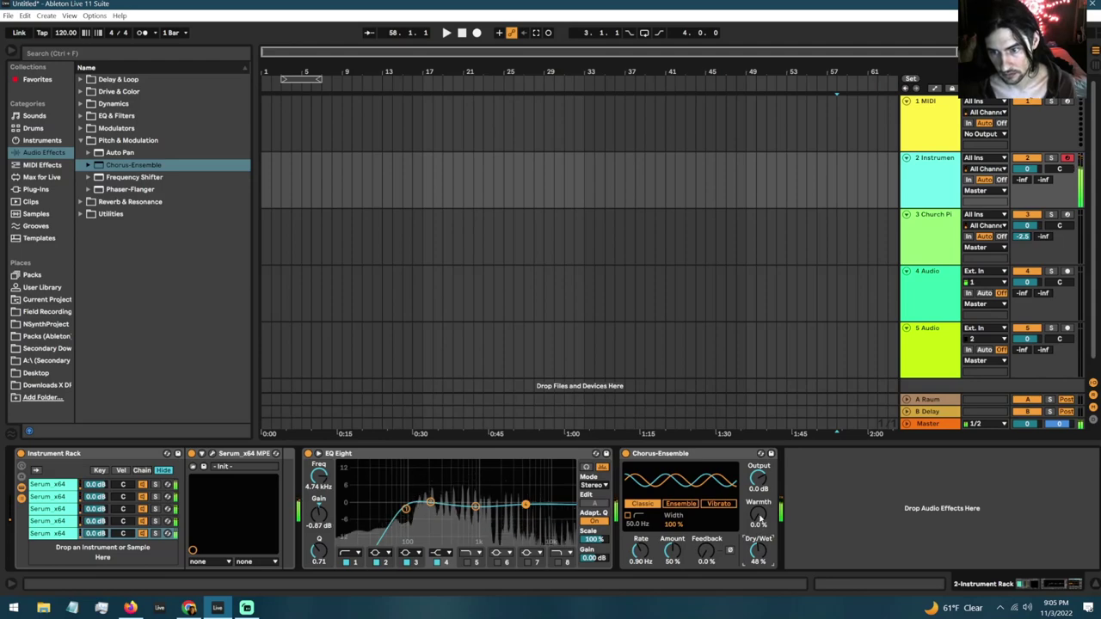
{"action": "mouse_move", "coordinate": [759, 516]}
{"action": "left_mouse_down"}
{"action": "mouse_move", "coordinate": [758, 506]}
{"action": "mouse_move", "coordinate": [758, 516]}
{"action": "left_mouse_up"}
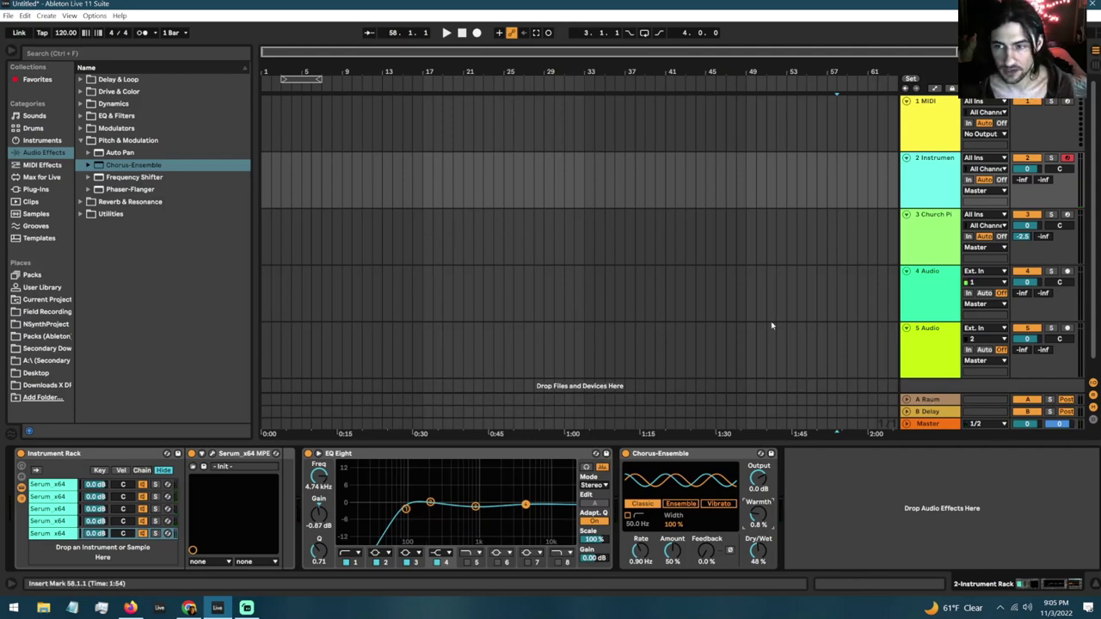
Insert a new return track below return A and load the Raum reverb plug-in onto it.
{"action": "right_click", "coordinate": [932, 401]}
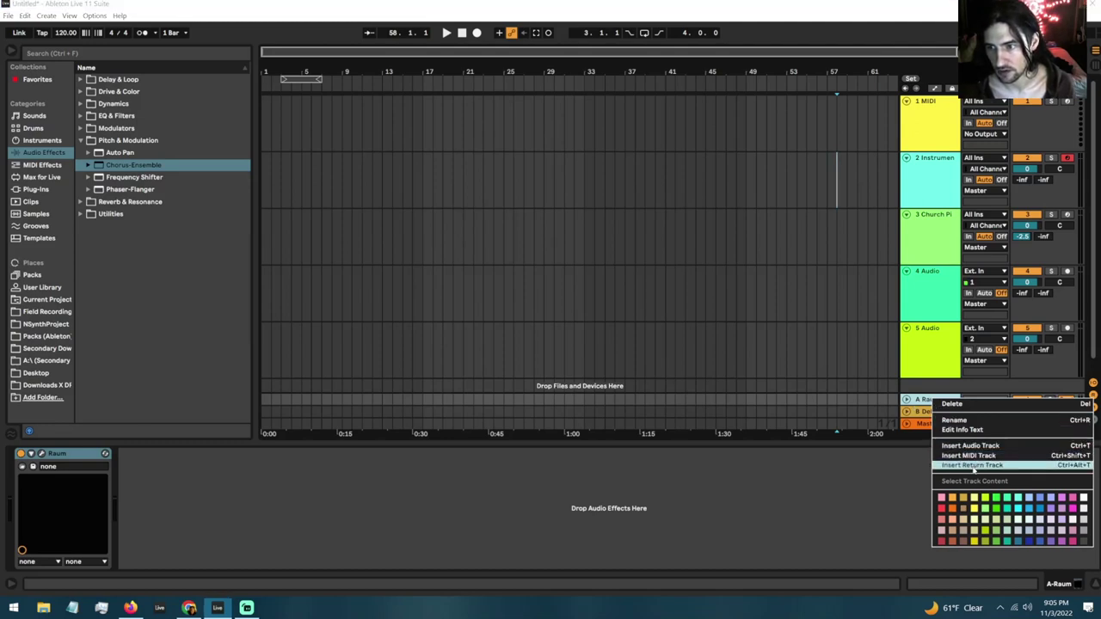
{"action": "left_click", "coordinate": [972, 465]}
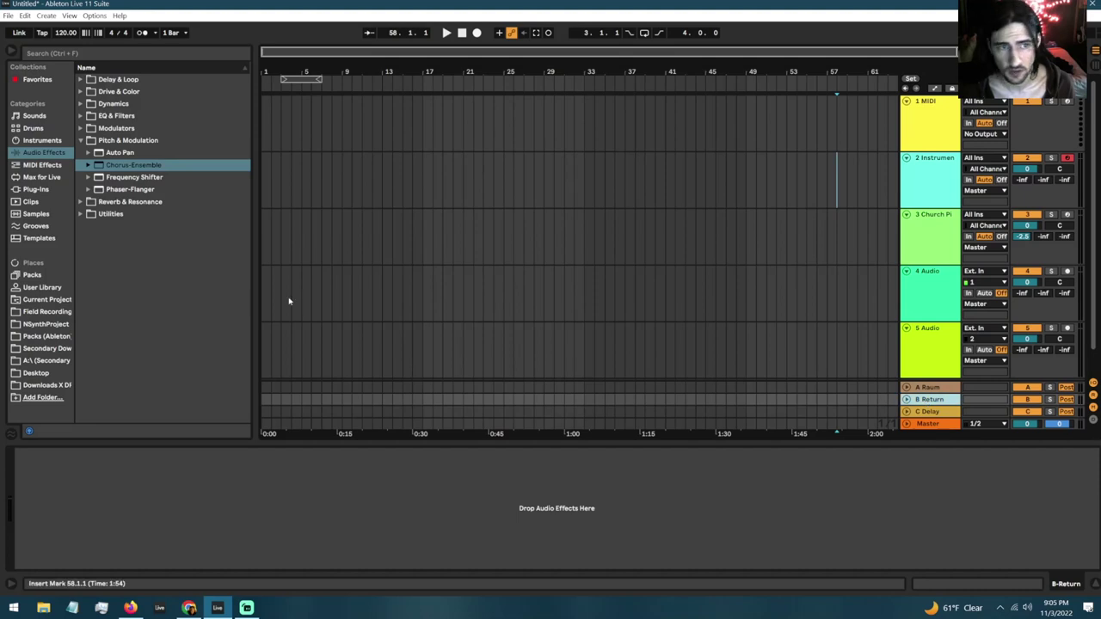
{"action": "left_click", "coordinate": [36, 190]}
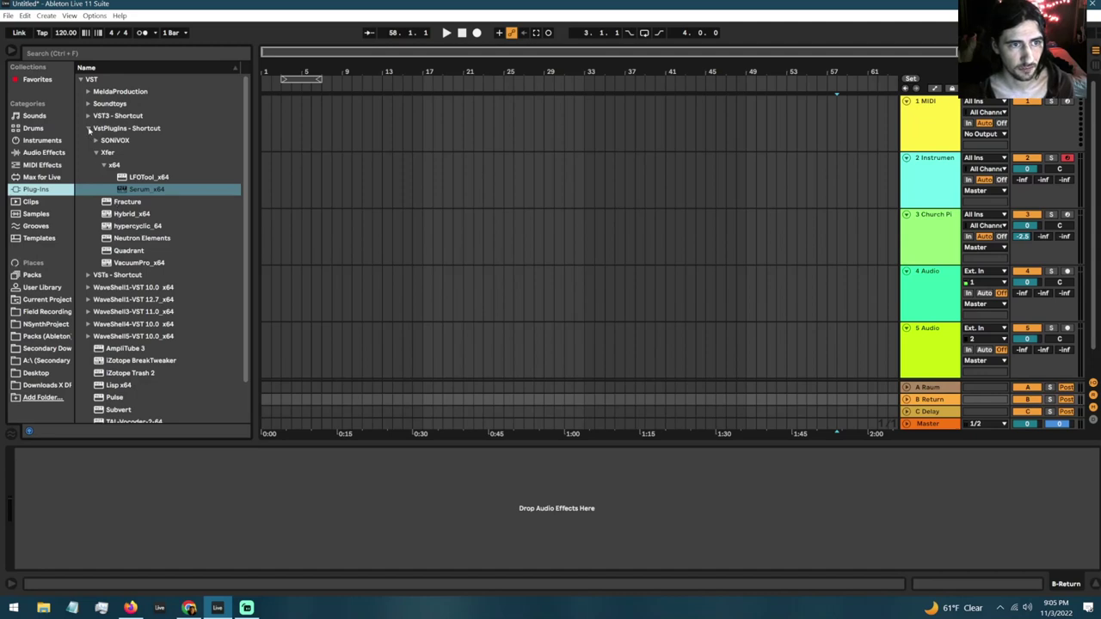
{"action": "left_click", "coordinate": [87, 128]}
{"action": "left_click", "coordinate": [88, 140]}
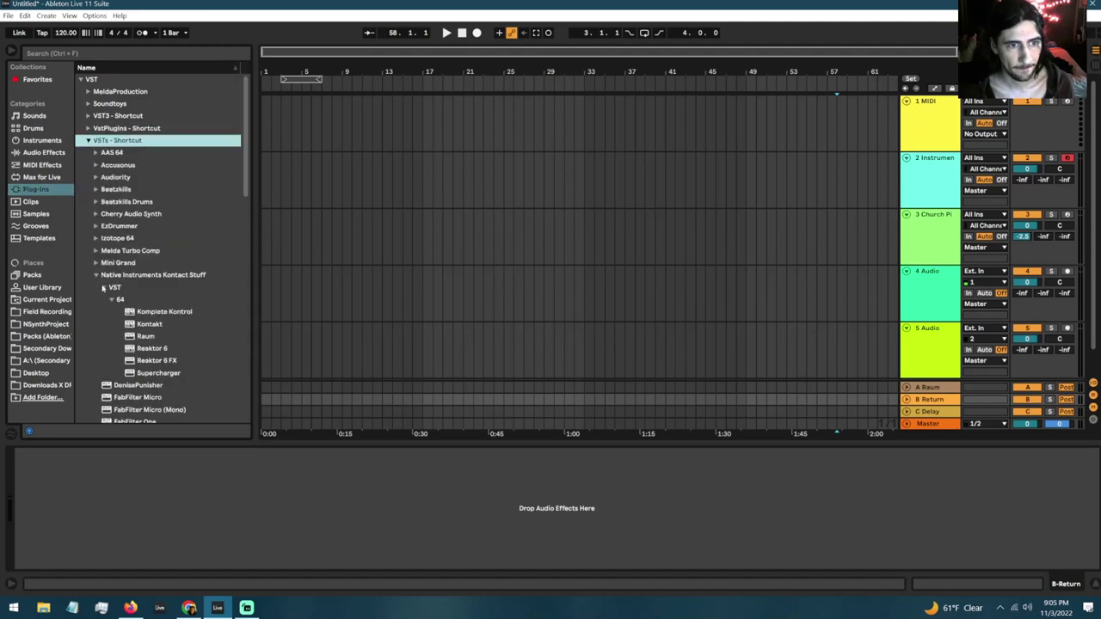
{"action": "left_click_drag", "start_coordinate": [137, 337], "coordinate": [276, 516]}
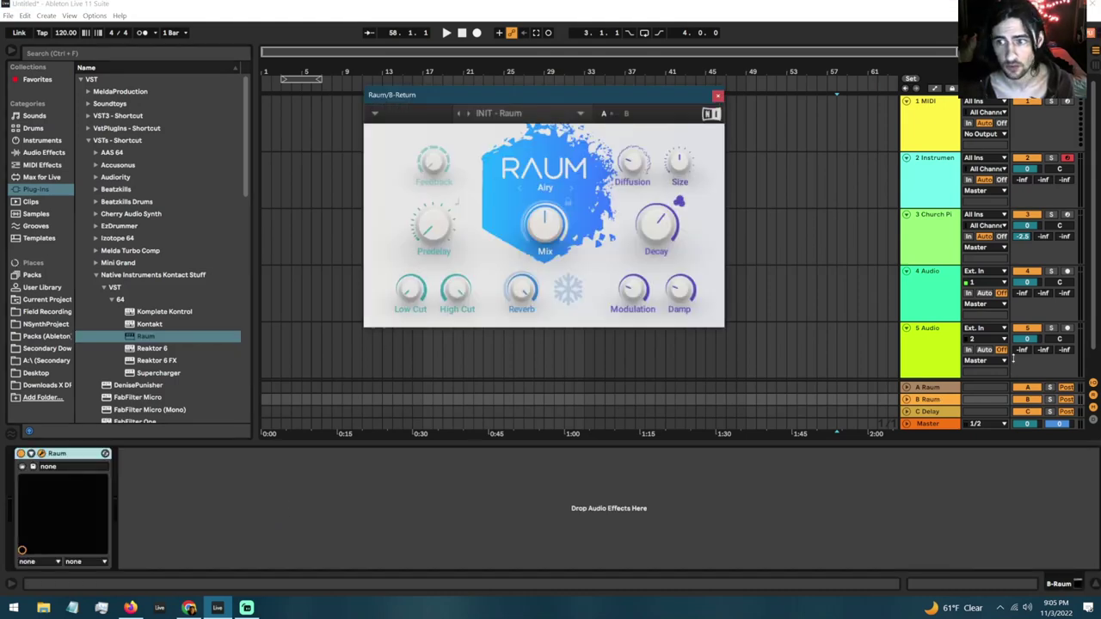
{"action": "mouse_move", "coordinate": [535, 241]}
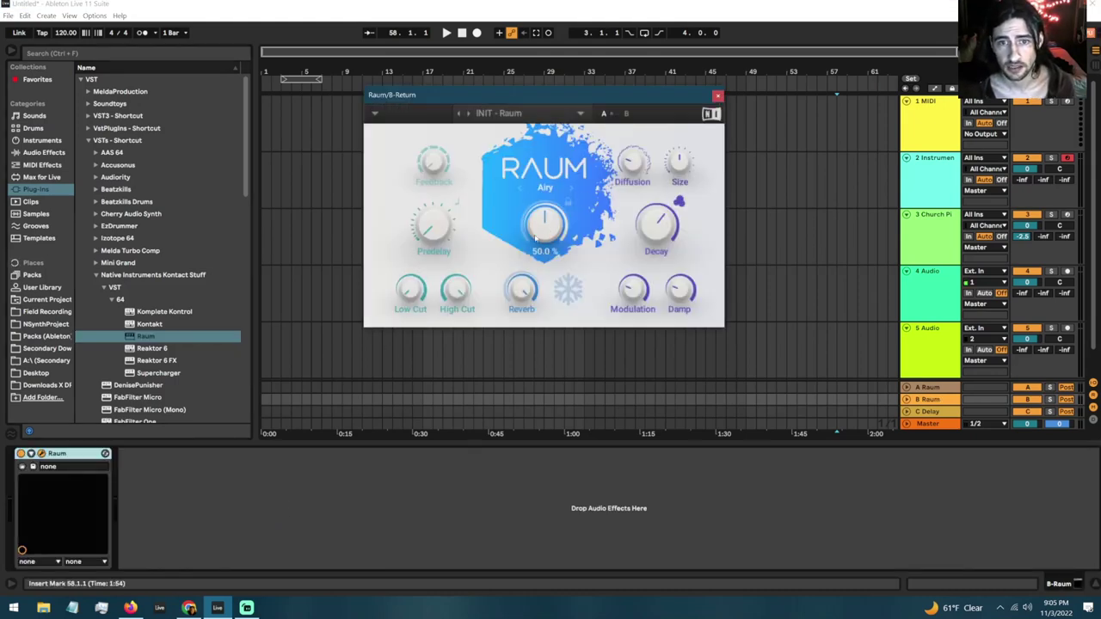
Delete the newly added Raum return track B.
{"action": "right_click", "coordinate": [929, 399]}
{"action": "left_click", "coordinate": [948, 404]}
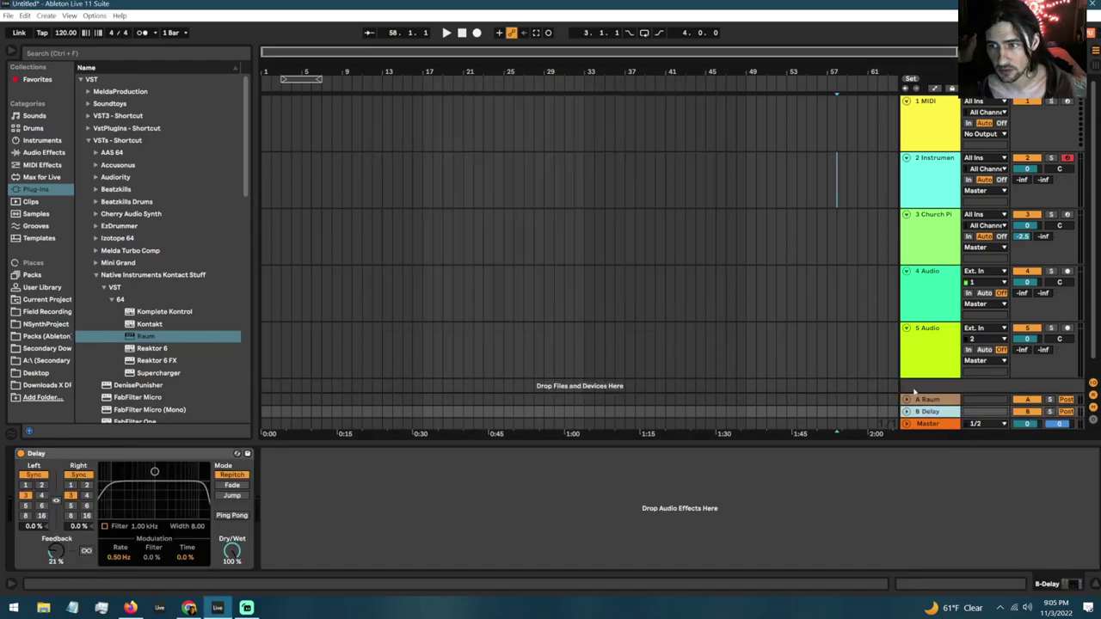
Open the existing Raum reverb on return track A and inspect its mix, reverb and size settings.
{"action": "left_click", "coordinate": [42, 454]}
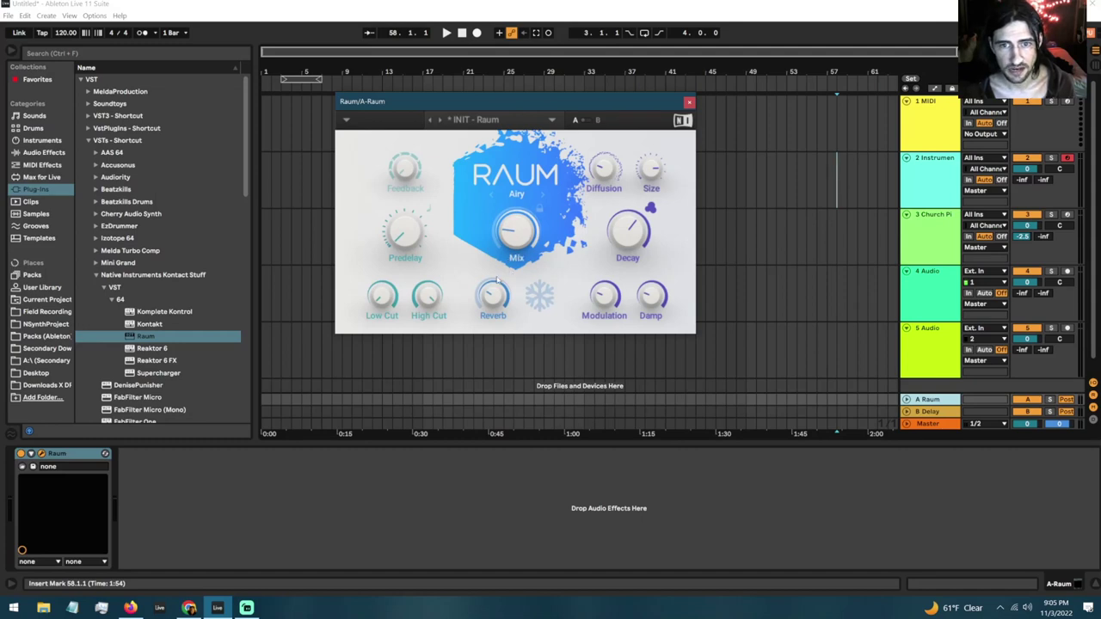
{"action": "mouse_move", "coordinate": [510, 233]}
{"action": "mouse_move", "coordinate": [490, 302]}
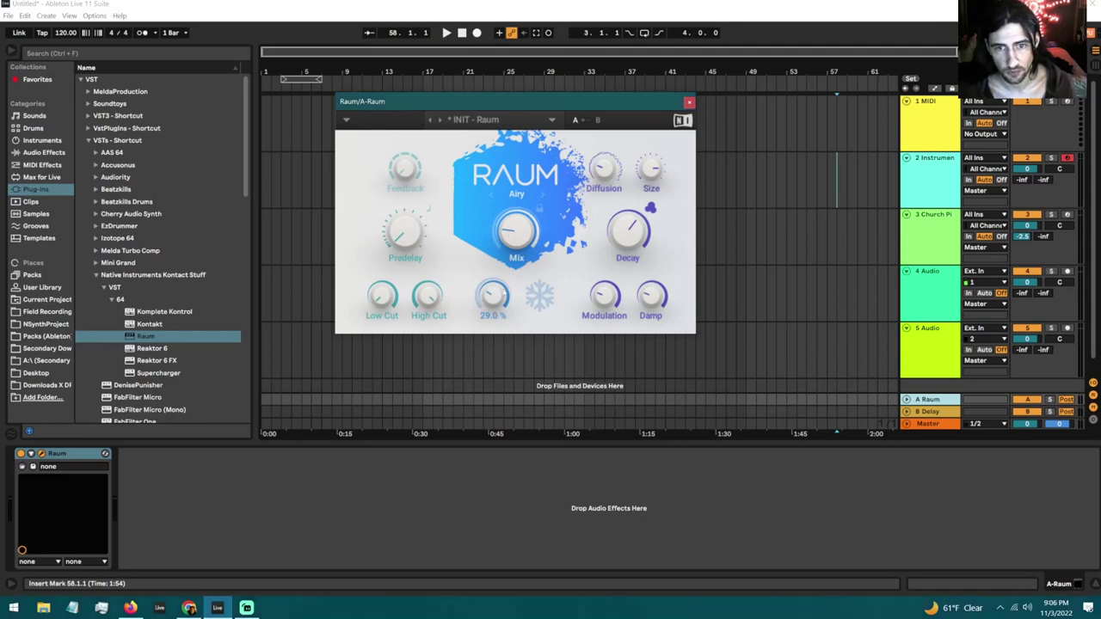
{"action": "mouse_move", "coordinate": [645, 171]}
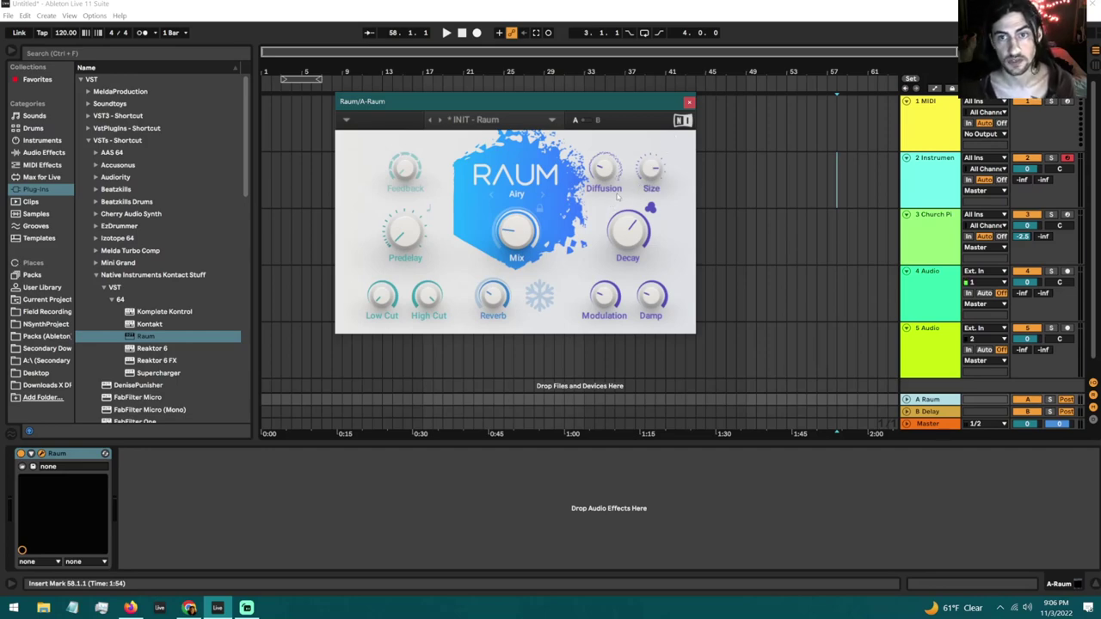
Close the Raum plug-in window and set track 2's send to return A to -7.5 dB.
{"action": "left_click", "coordinate": [689, 103]}
{"action": "left_click_drag", "start_coordinate": [1022, 180], "coordinate": [1022, 135]}
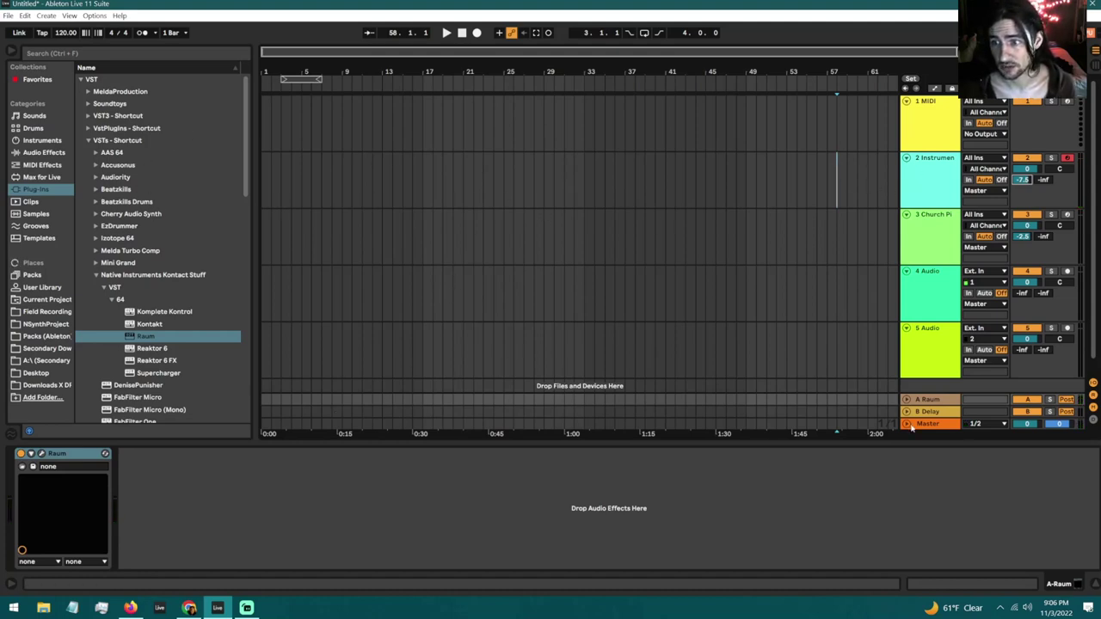
Insert a new return track below return A and load the Chorus-Ensemble audio effect onto it.
{"action": "right_click", "coordinate": [929, 404]}
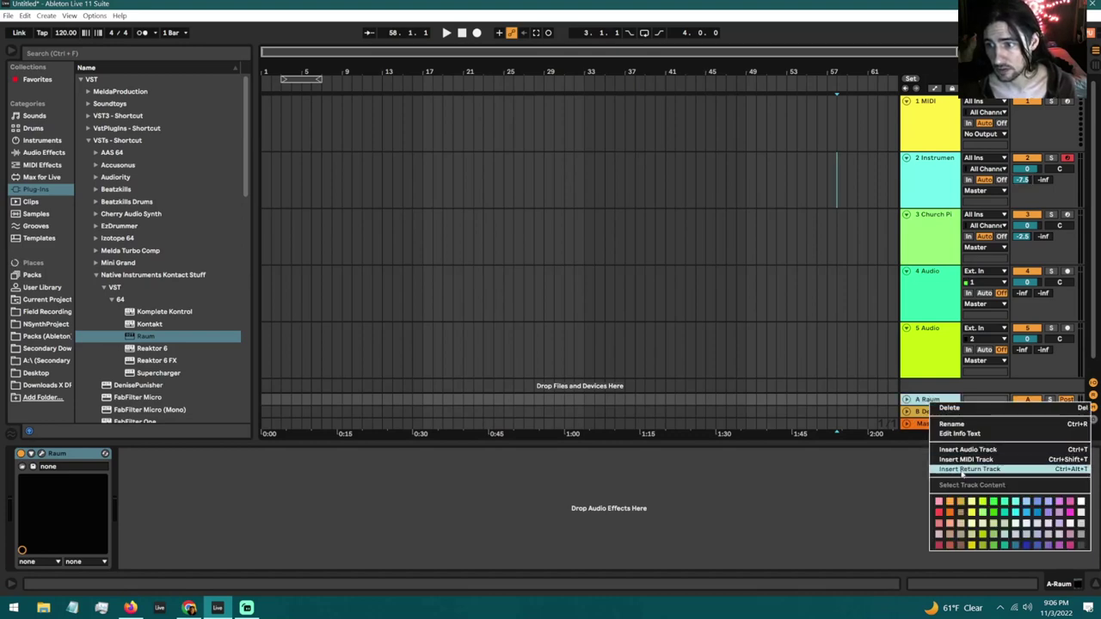
{"action": "left_click", "coordinate": [955, 469]}
{"action": "left_click", "coordinate": [929, 401]}
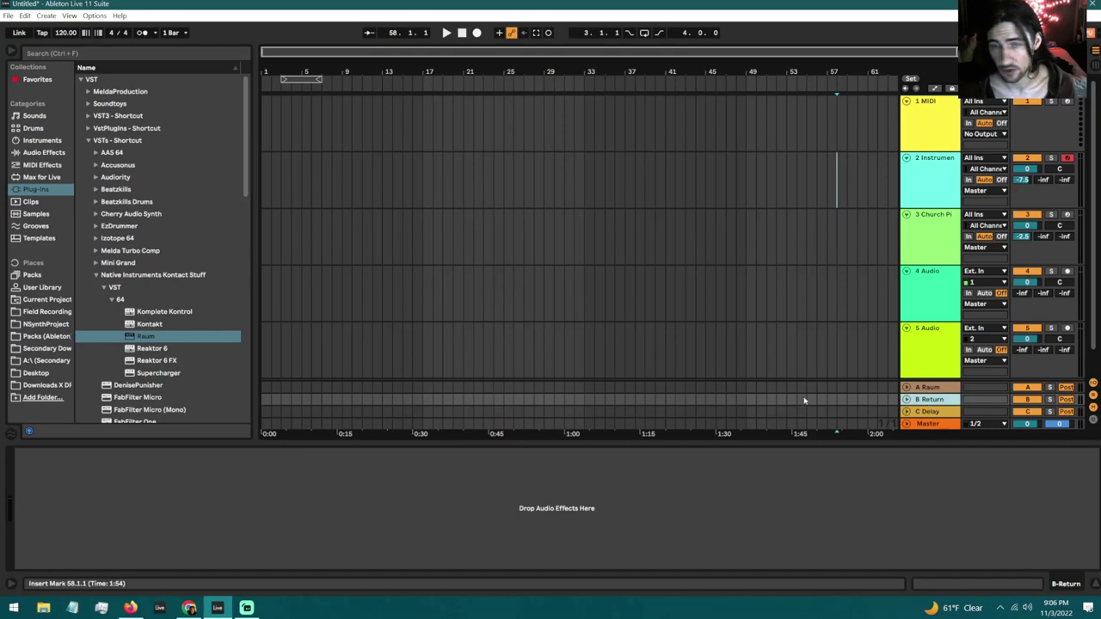
{"action": "left_click", "coordinate": [35, 153]}
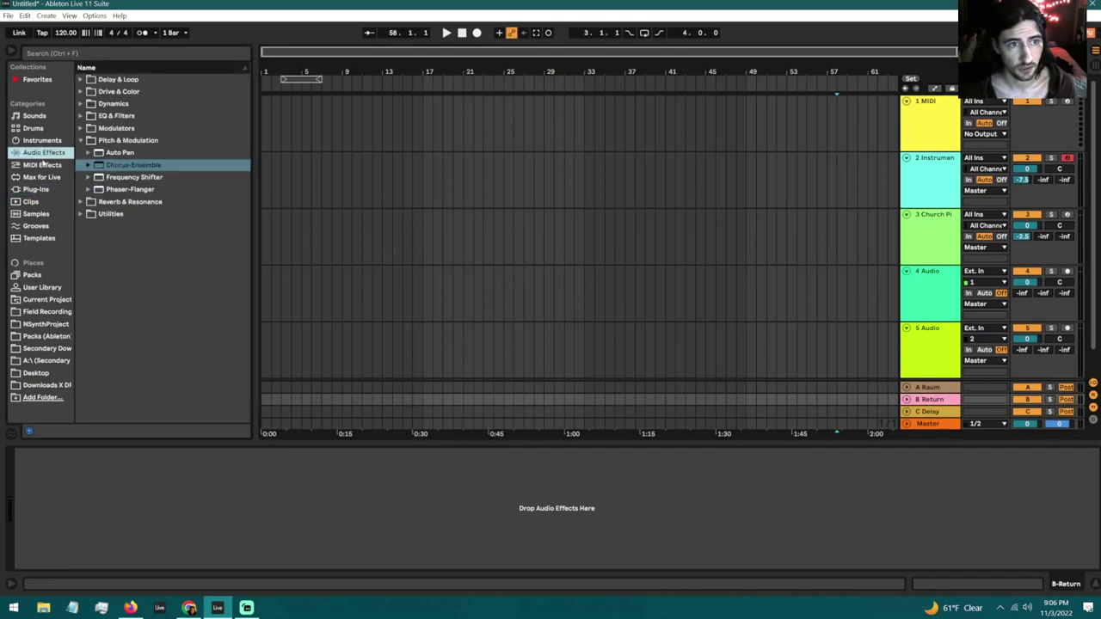
{"action": "left_click_drag", "start_coordinate": [127, 166], "coordinate": [280, 485]}
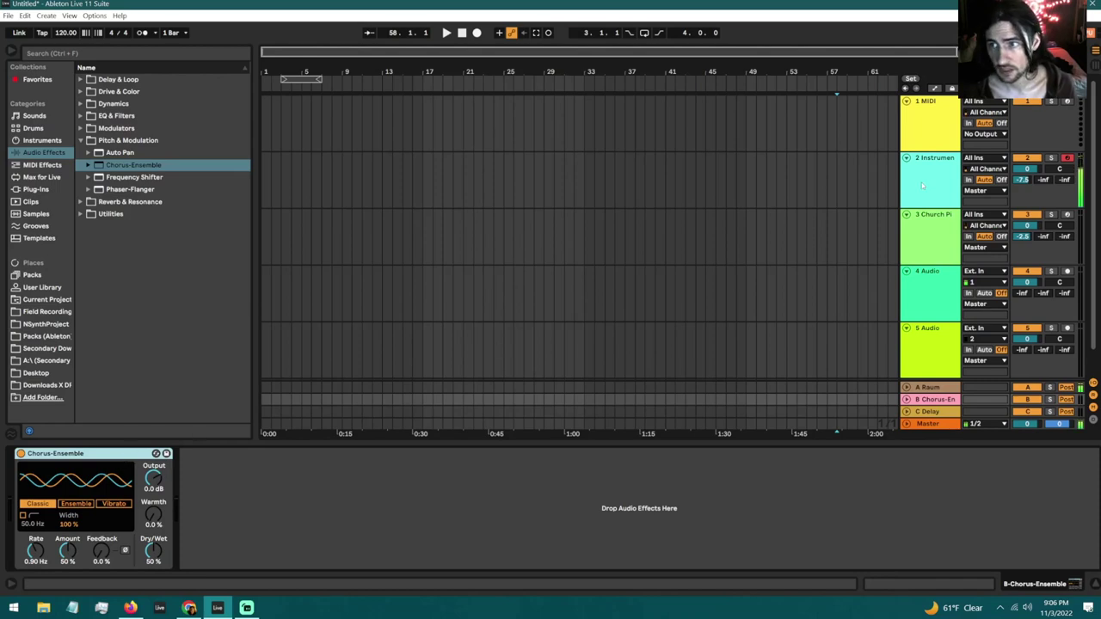
Set track 2's send to the Chorus-Ensemble return B to -3.0 dB, leaving its send C at -inf.
{"action": "left_click_drag", "start_coordinate": [1065, 179], "coordinate": [1065, 142]}
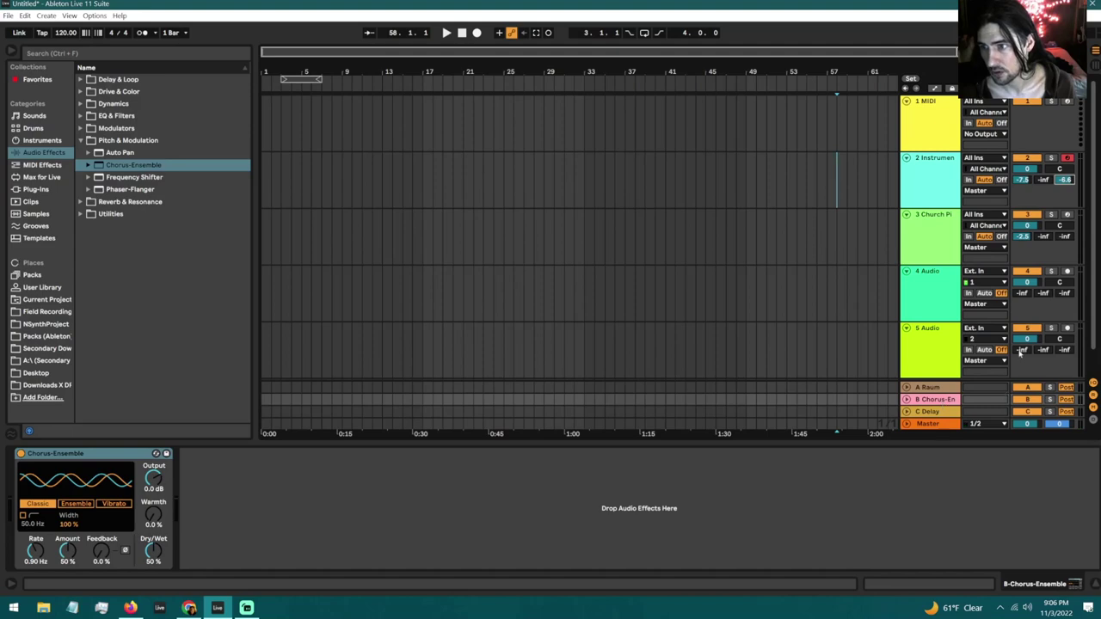
{"action": "left_click_drag", "start_coordinate": [1068, 180], "coordinate": [1068, 250]}
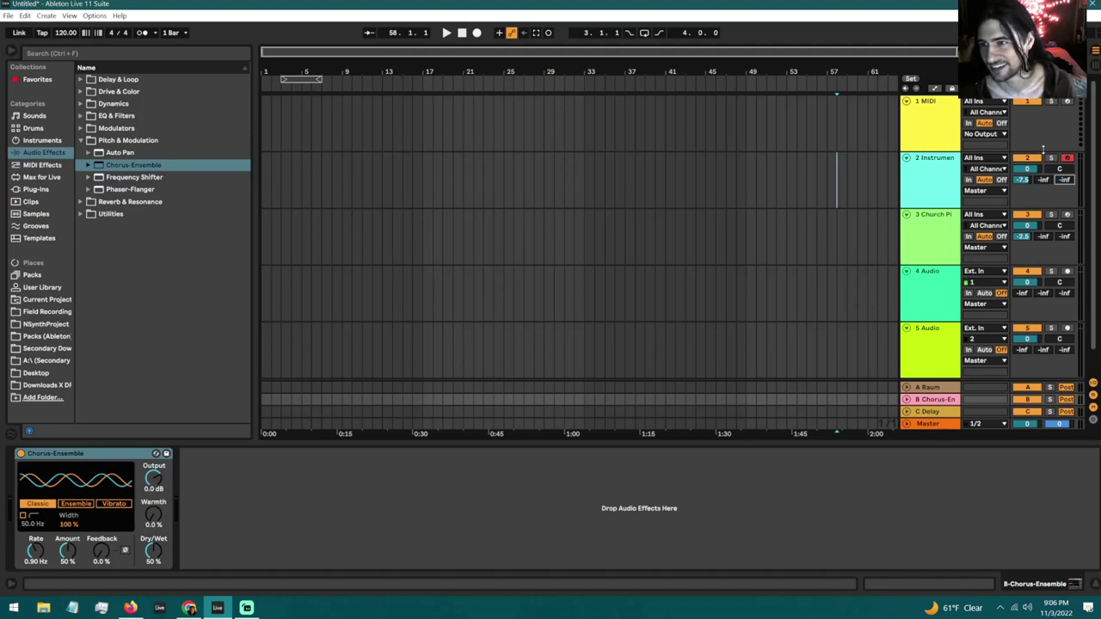
{"action": "left_click_drag", "start_coordinate": [1044, 185], "coordinate": [1043, 149]}
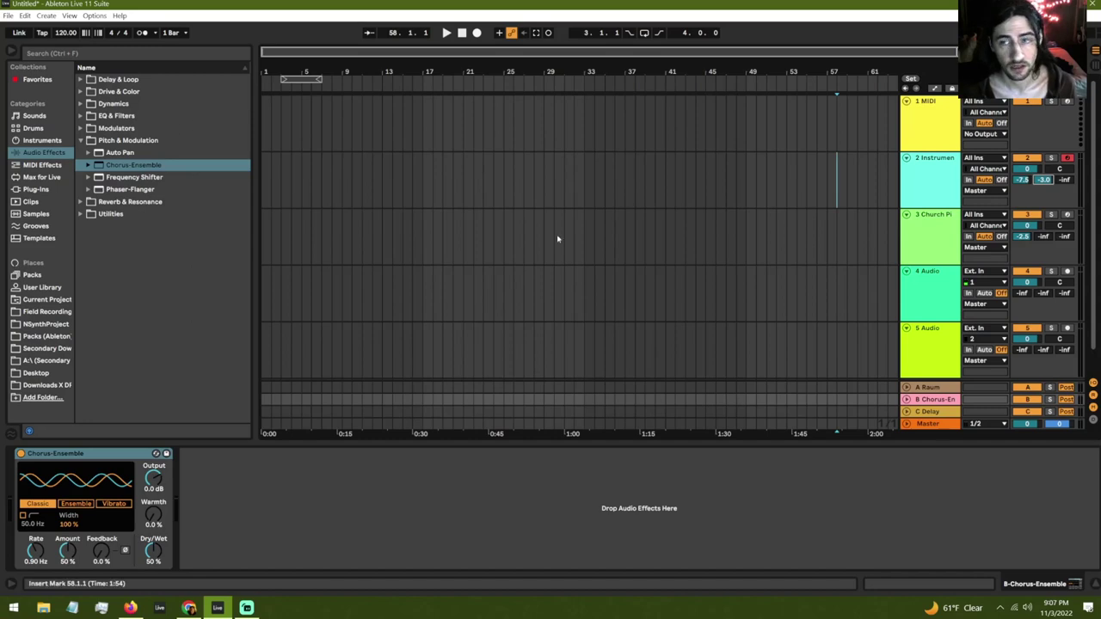
Group track 2's Instrument Rack, EQ Eight and Chorus-Ensemble into one enclosing rack.
{"action": "left_click", "coordinate": [939, 194]}
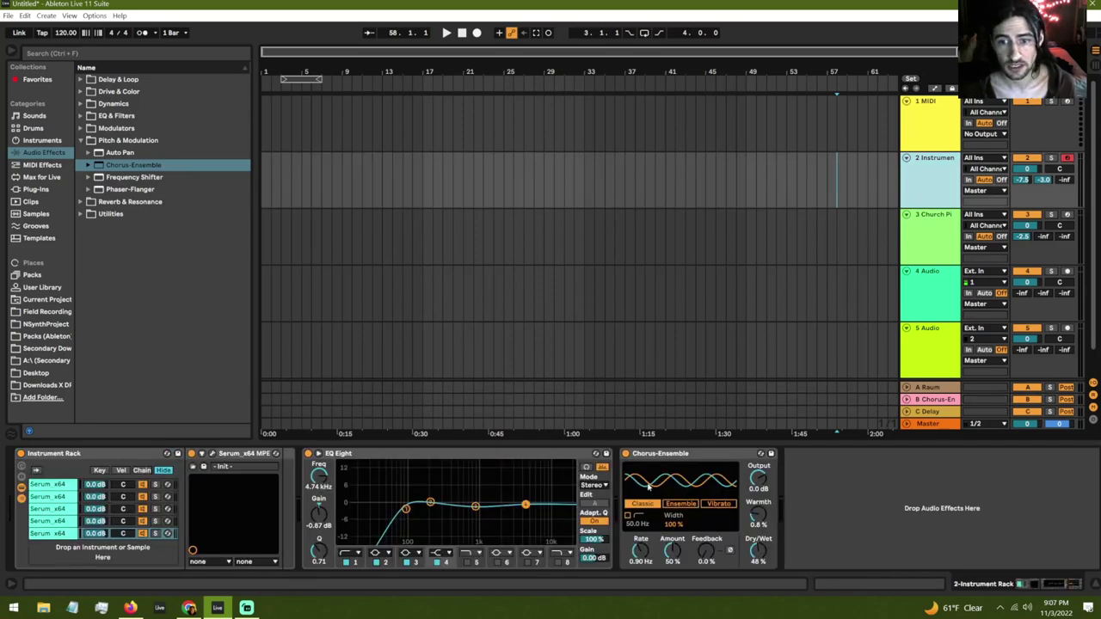
{"action": "left_click", "coordinate": [682, 455]}
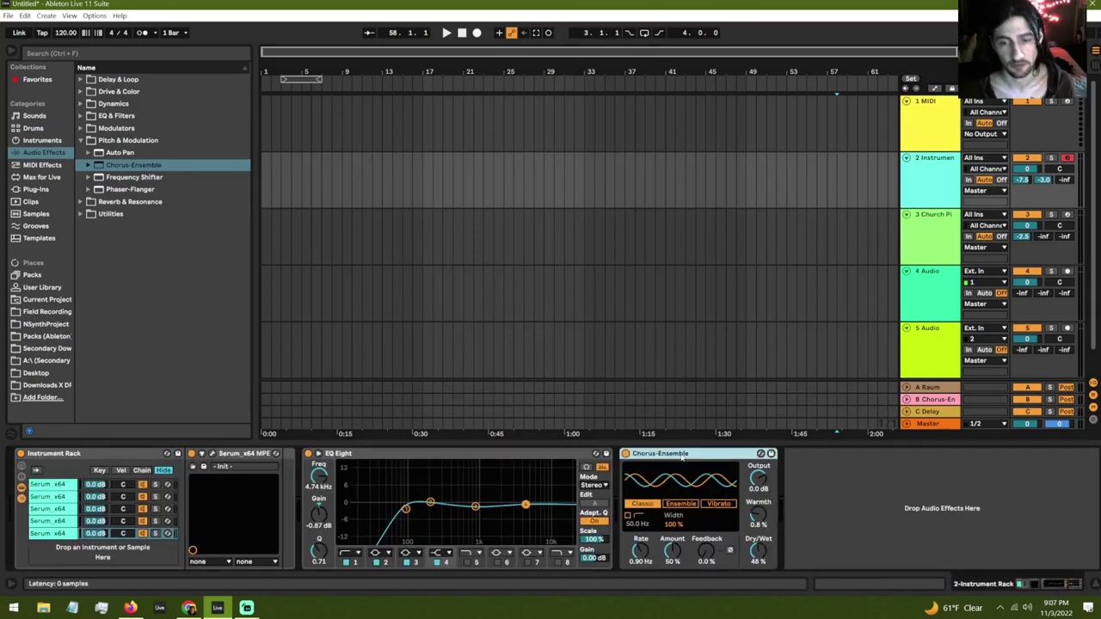
{"action": "left_click", "coordinate": [414, 457]}
{"action": "left_click", "coordinate": [126, 454]}
{"action": "right_click", "coordinate": [126, 452]}
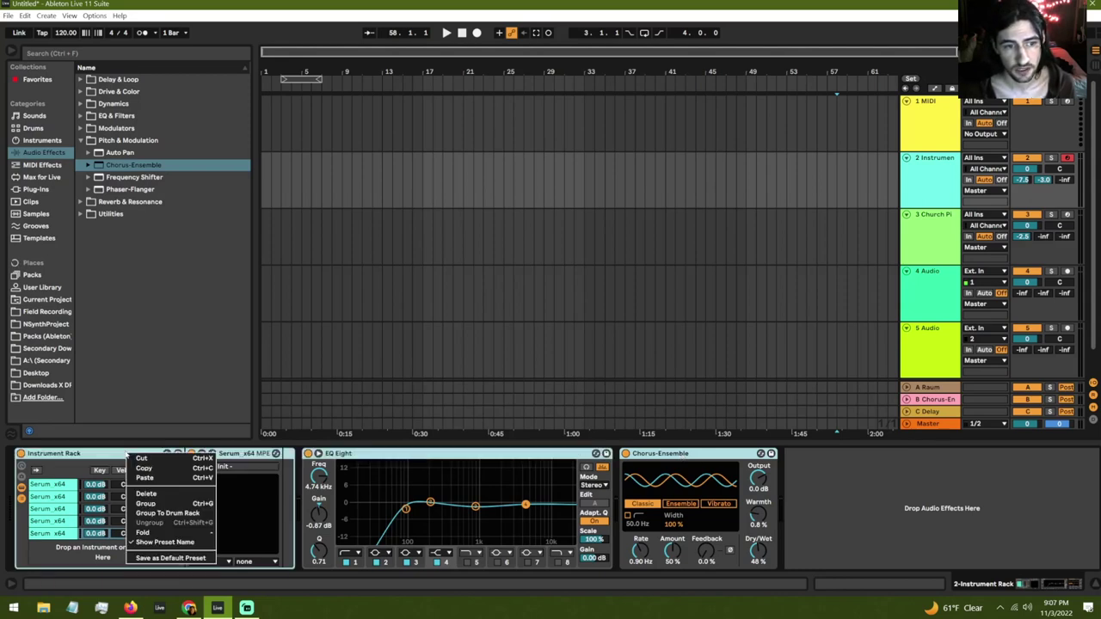
{"action": "left_click", "coordinate": [151, 507]}
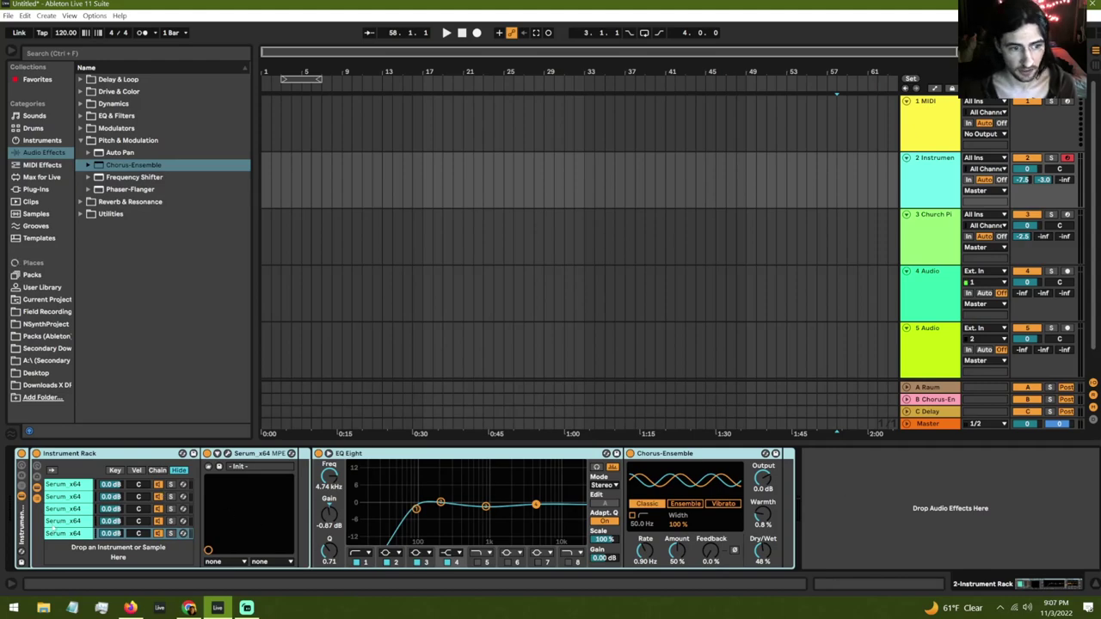
Save the enclosing rack as an Instrument Rack preset in the User Library.
{"action": "left_click", "coordinate": [21, 564]}
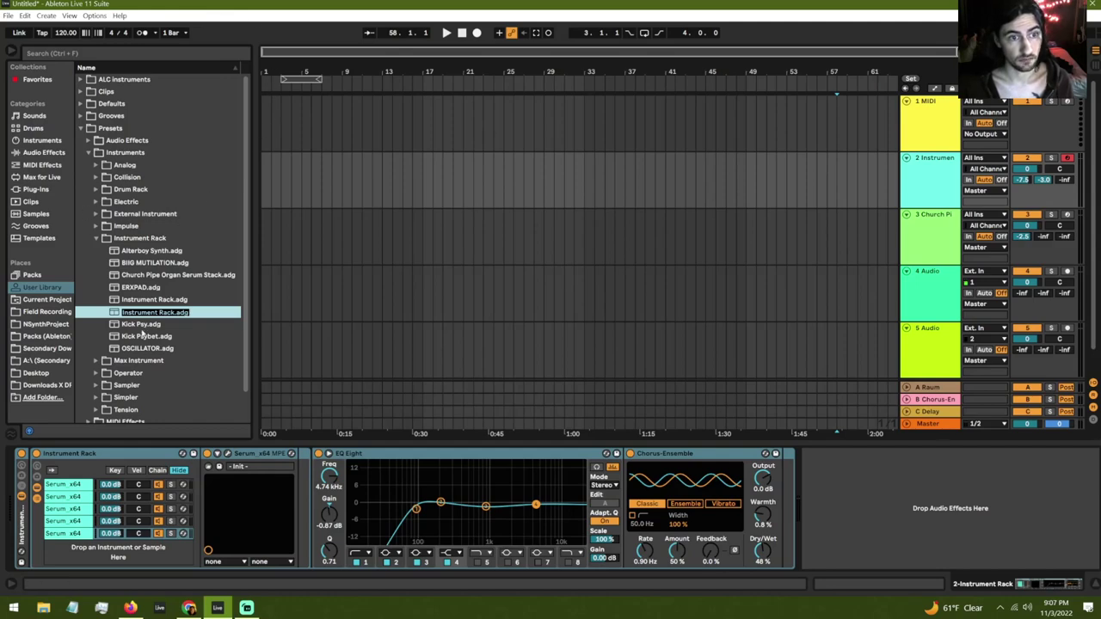
{"action": "right_click", "coordinate": [198, 313]}
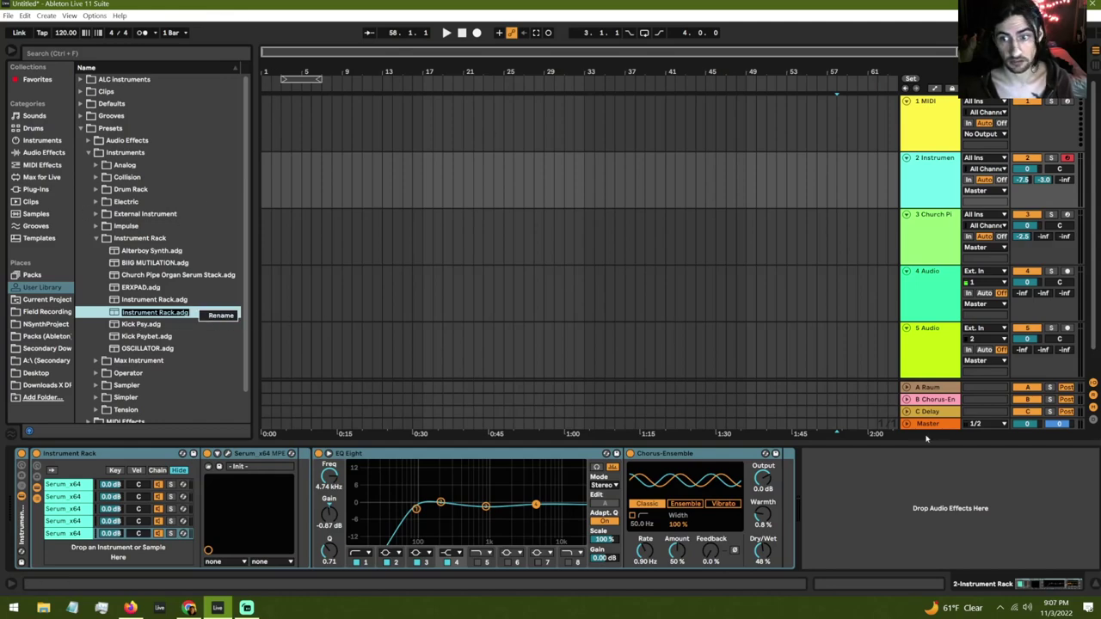
{"action": "left_click", "coordinate": [910, 482]}
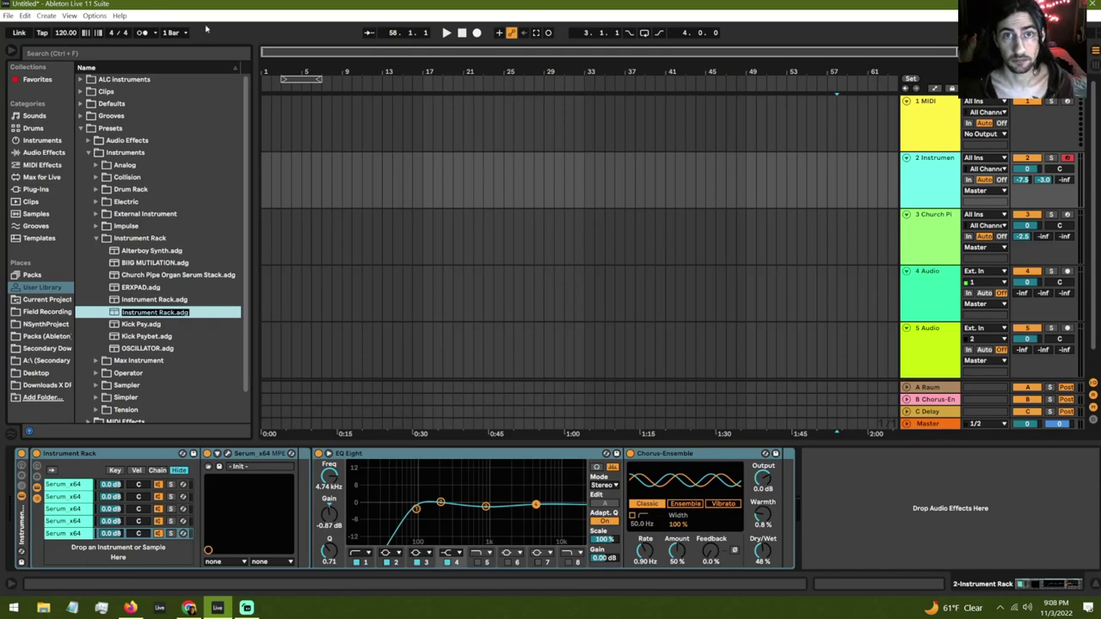